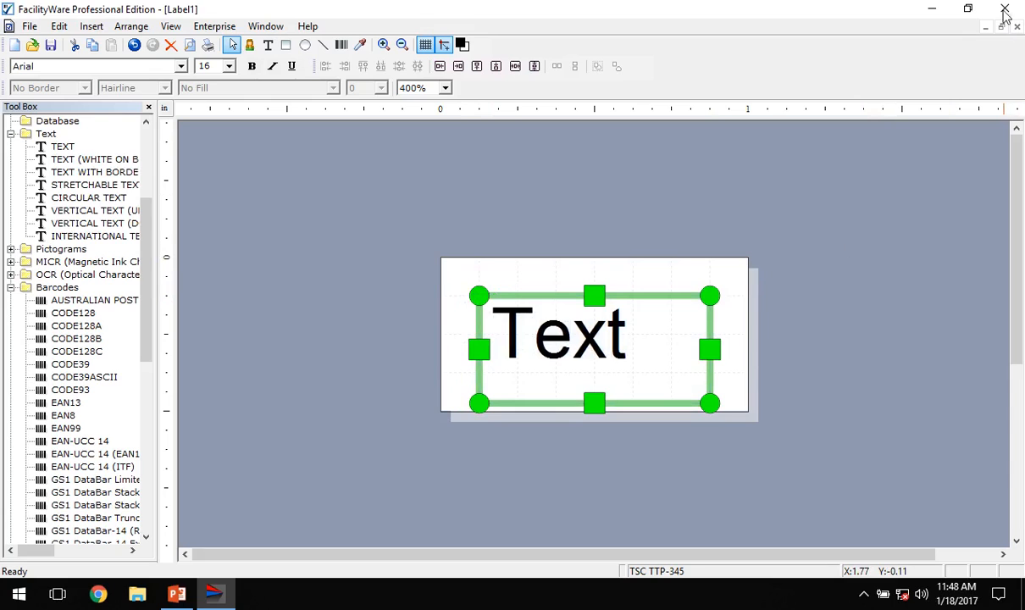
- Close the program window holding the Label1 text label and launch SafetyPro FacilityWare from the desktop's blue-icon shortcut
click(1004, 10)
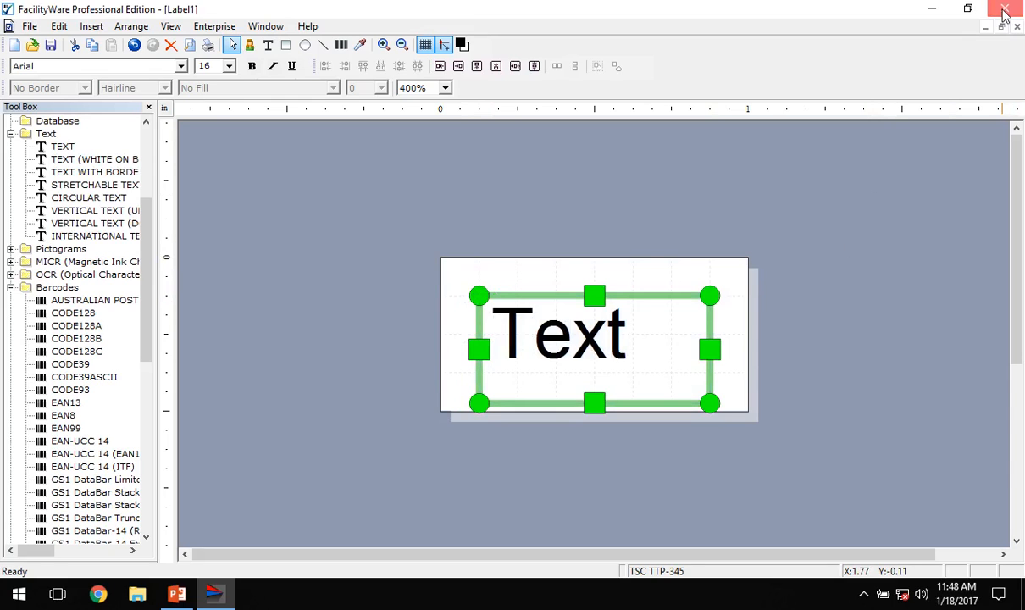
click(518, 333)
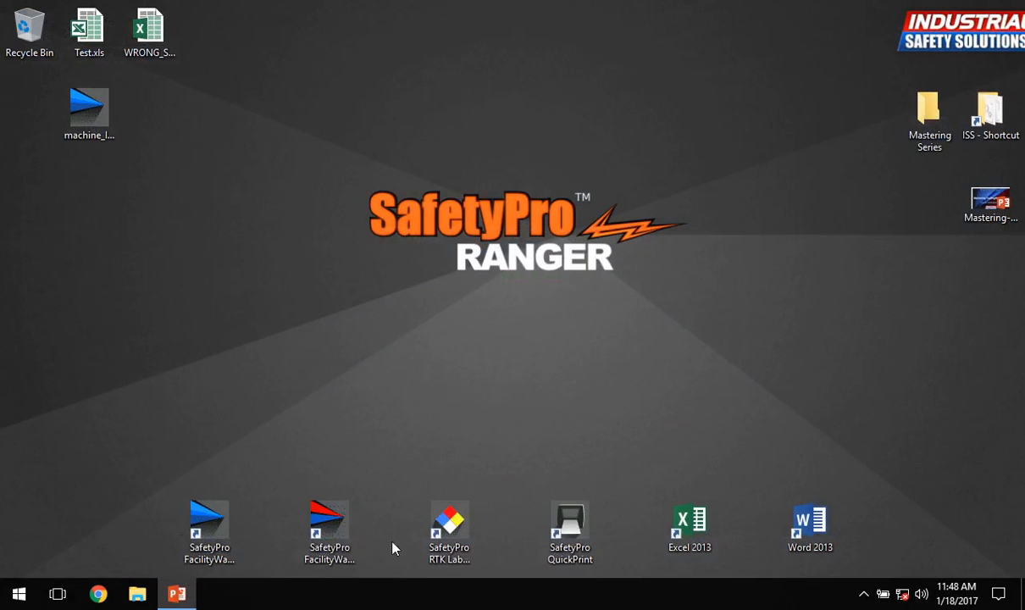
click(206, 526)
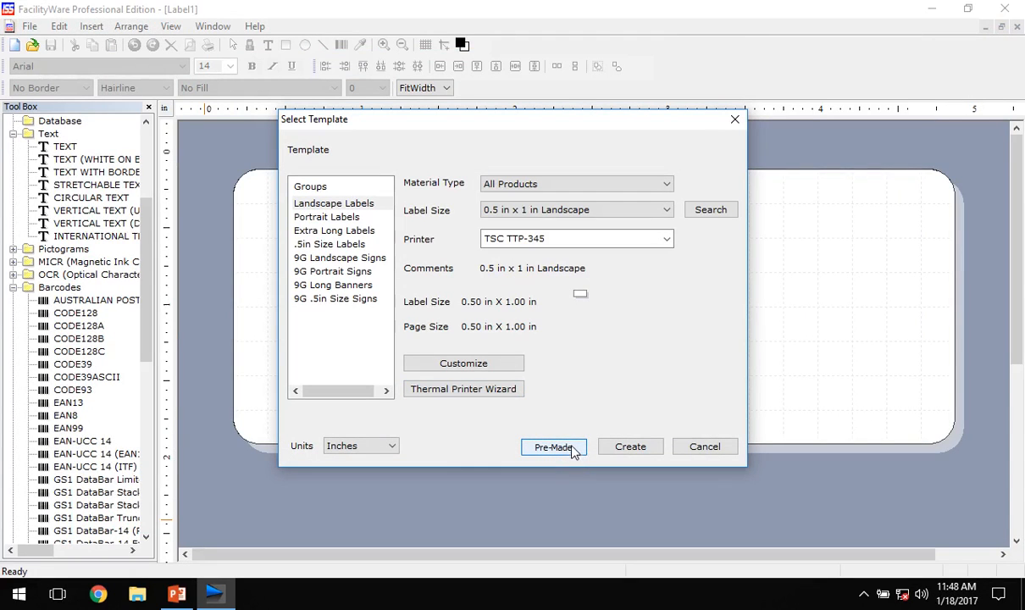
- Open the pre-made label "4x6 Arc Flash Layout 2 with data (use color stripe stock)" from the Basic Arc Flash Labels folder
click(555, 447)
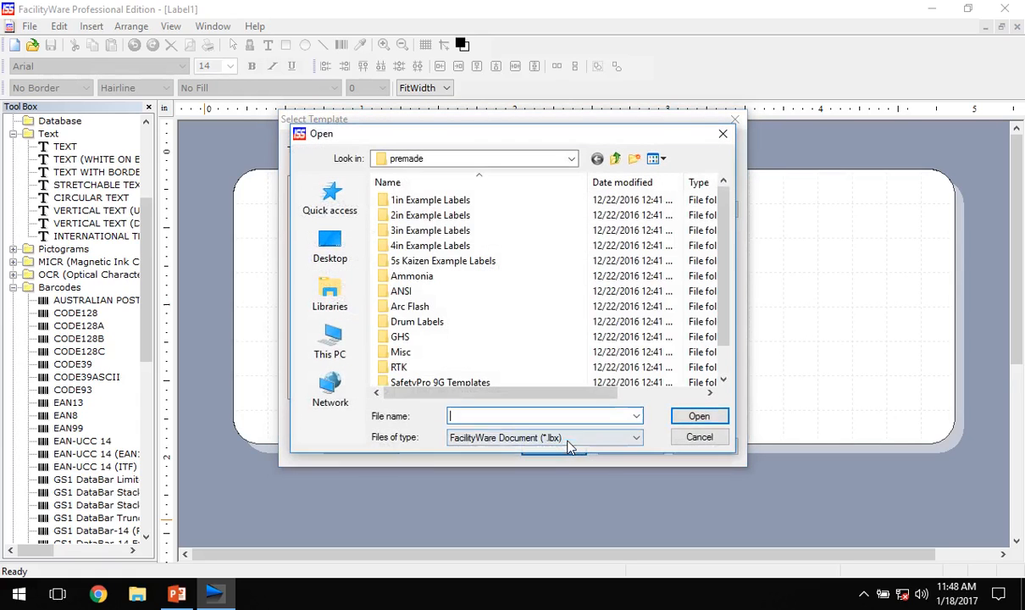
mouse_move(728, 199)
mouse_down()
mouse_move(726, 257)
mouse_move(730, 204)
mouse_up()
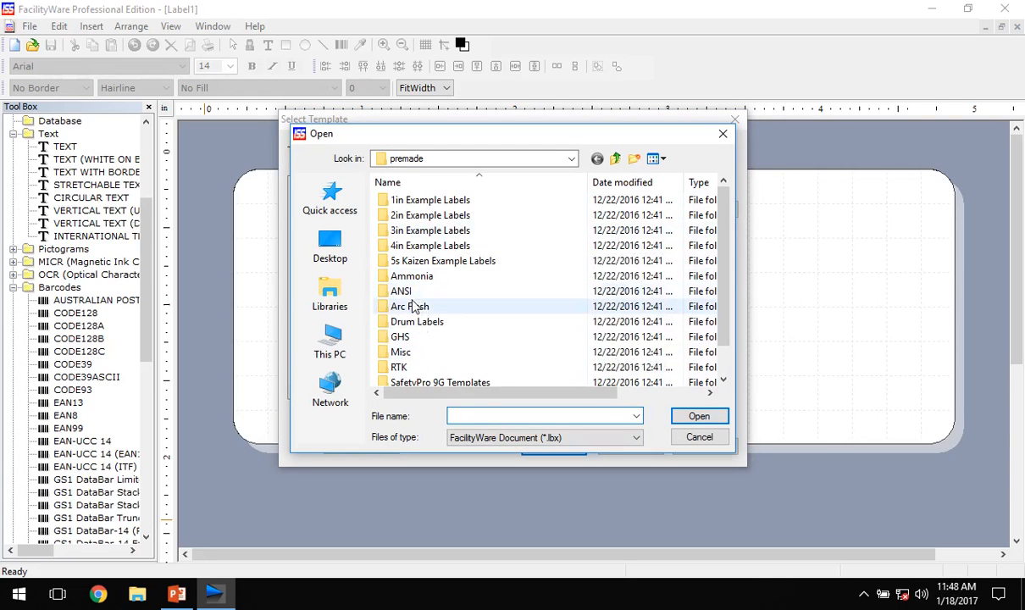
double_click(415, 307)
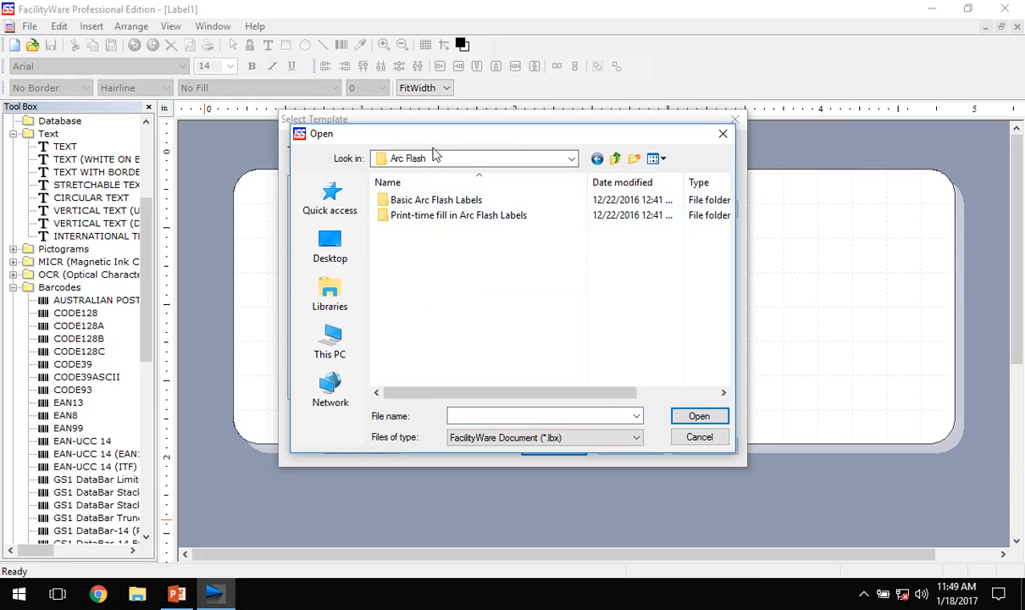
double_click(428, 202)
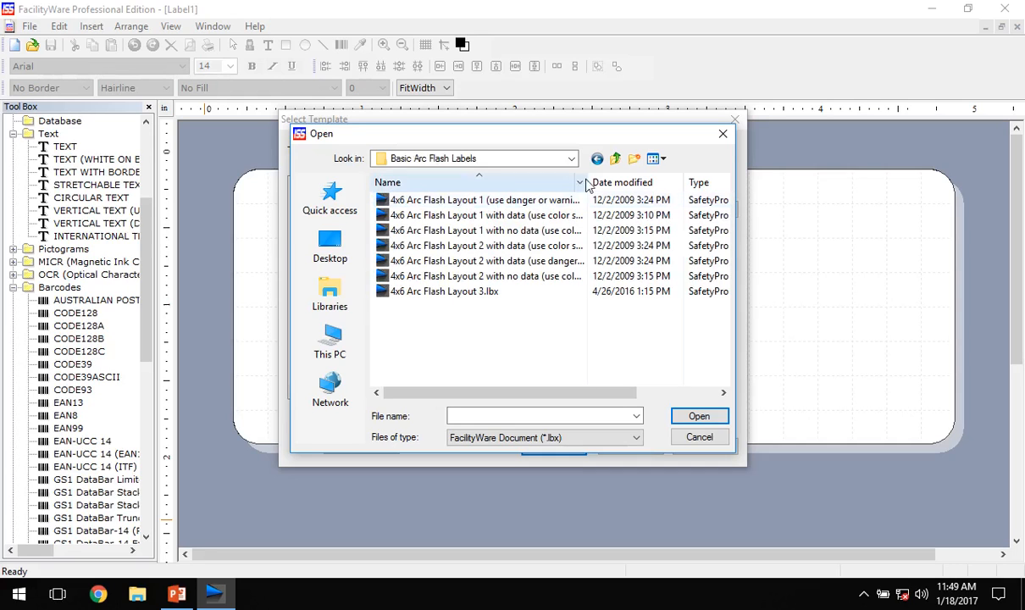
double_click(449, 246)
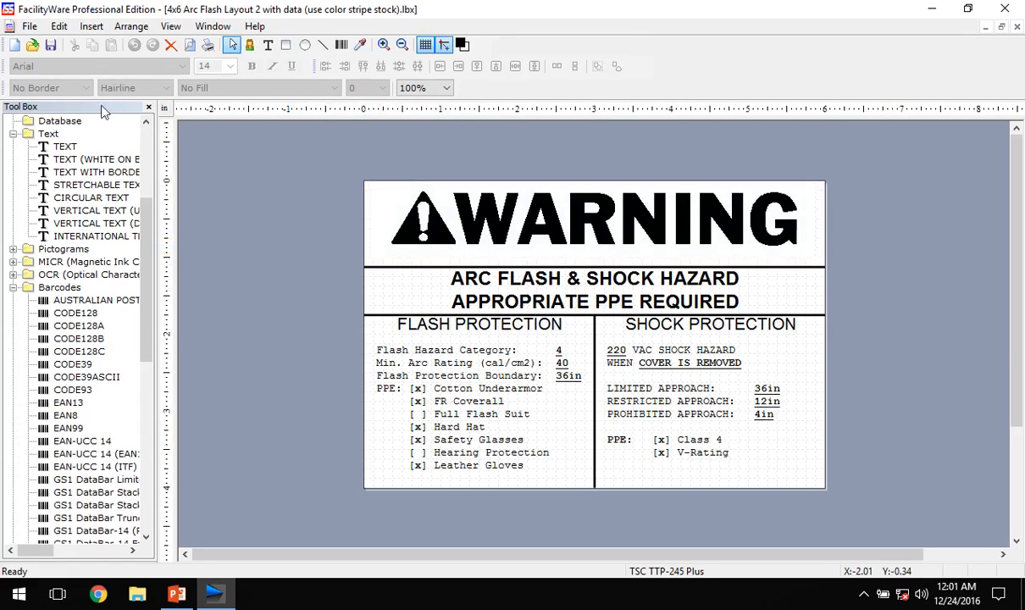
- Open the pre-made label "4x6 Pinch Point.lbx" from the 4in Example Labels folder
click(15, 51)
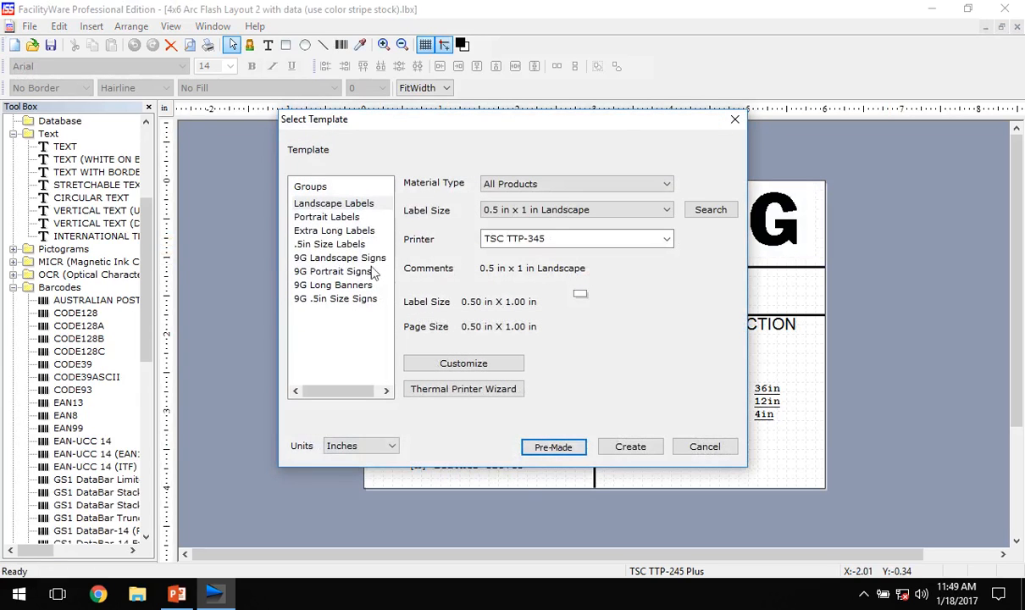
click(578, 449)
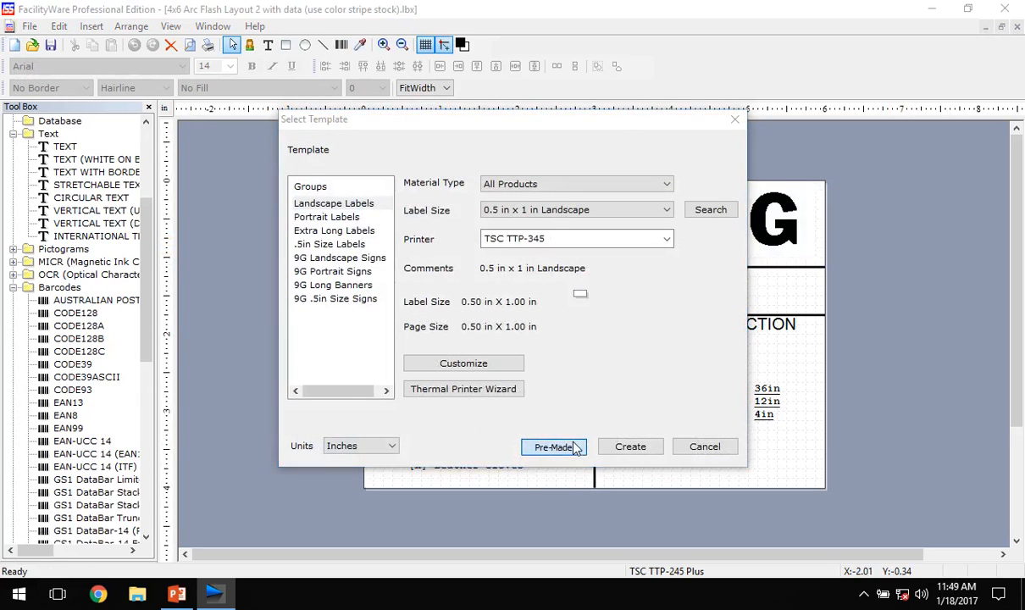
double_click(471, 248)
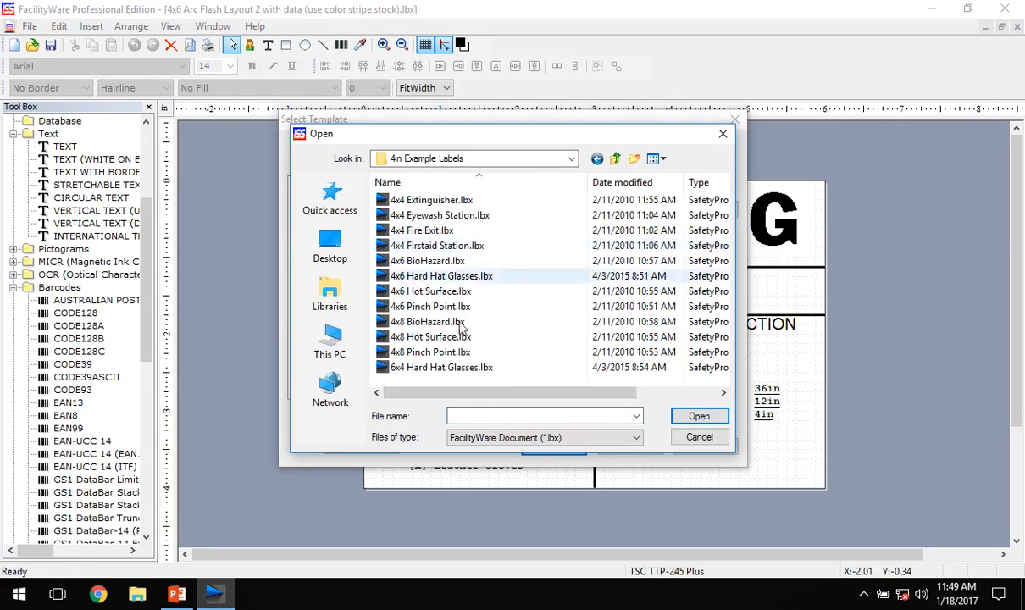
click(438, 307)
double_click(439, 308)
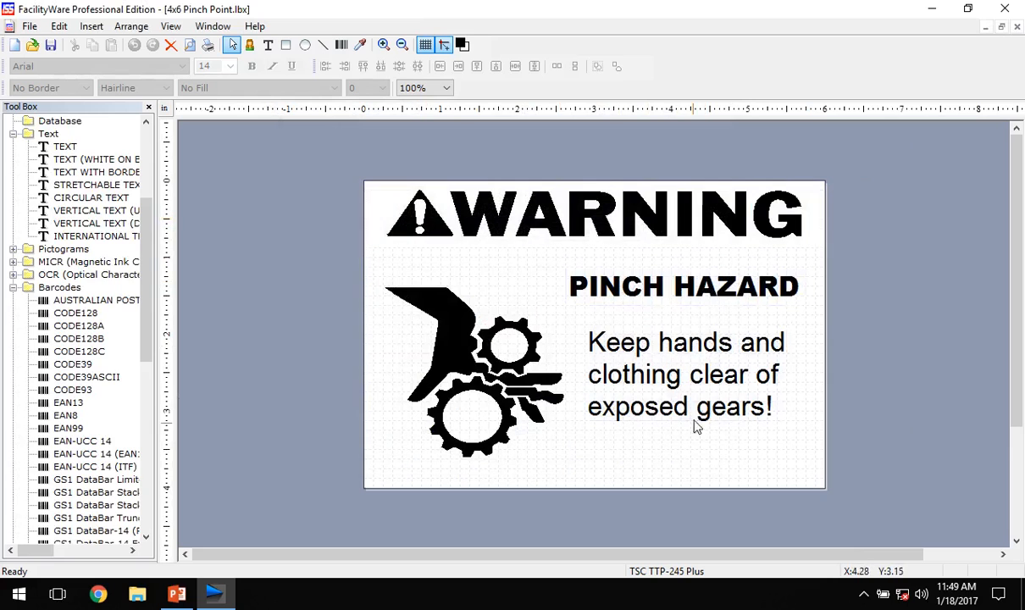
- Inspect the properties of the "Keep hands and clothing clear of exposed gears!" text, leaving it unedited
click(652, 356)
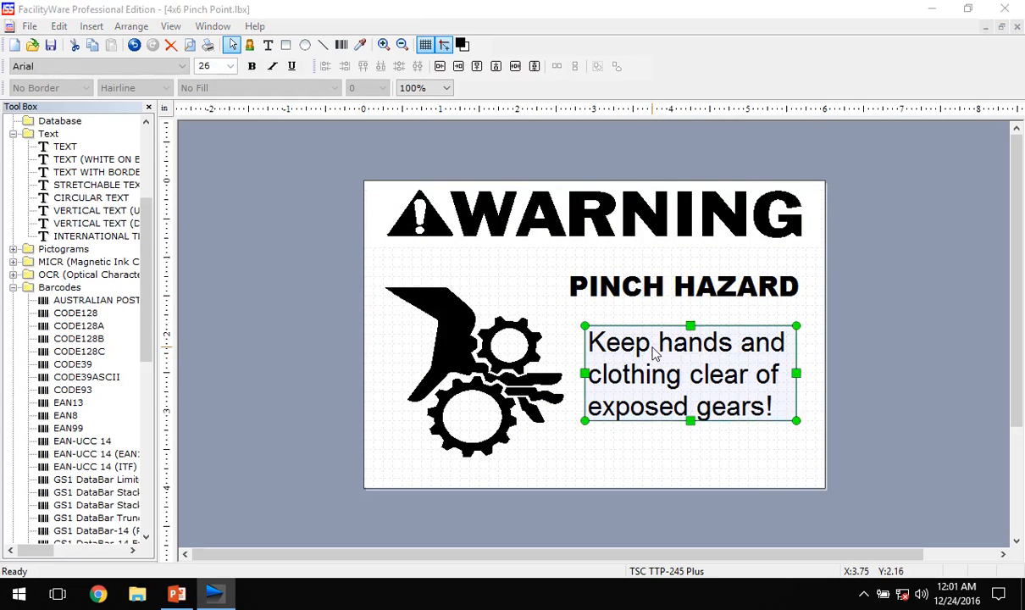
double_click(652, 356)
click(708, 501)
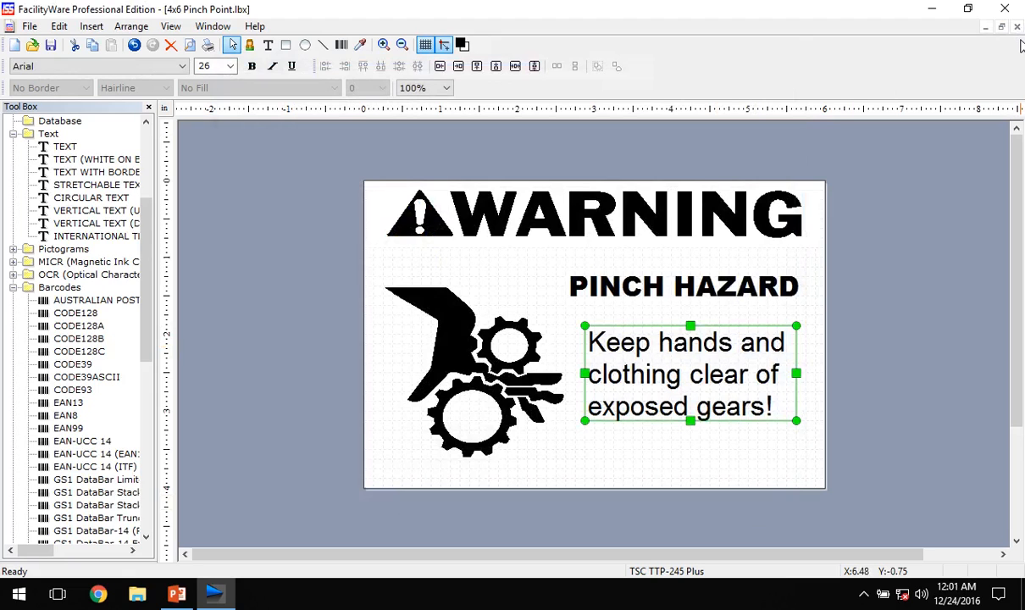
- Close the Pinch Point and Arc Flash labels and exit the program
click(1016, 28)
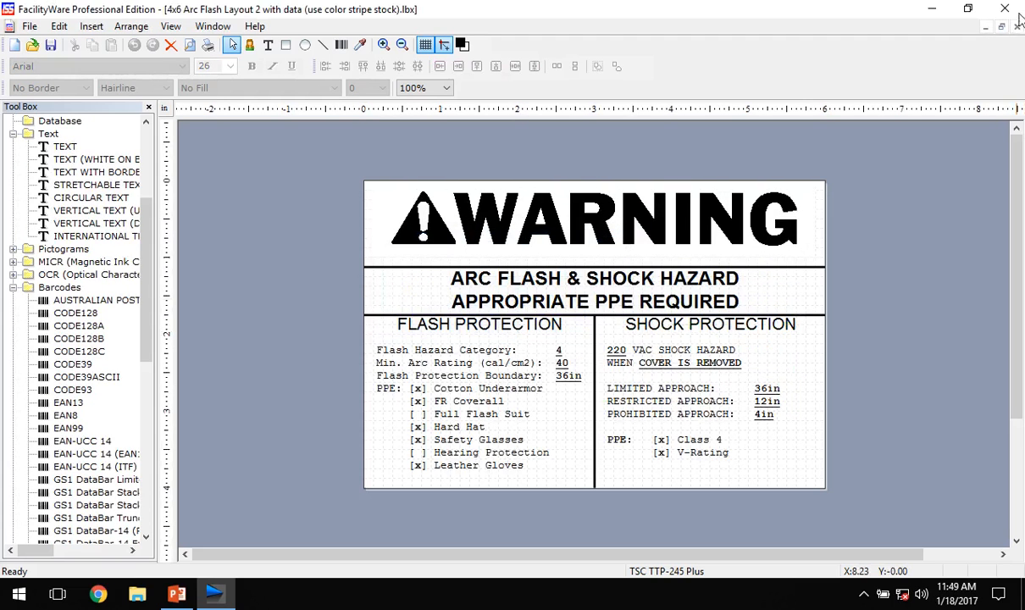
click(1017, 28)
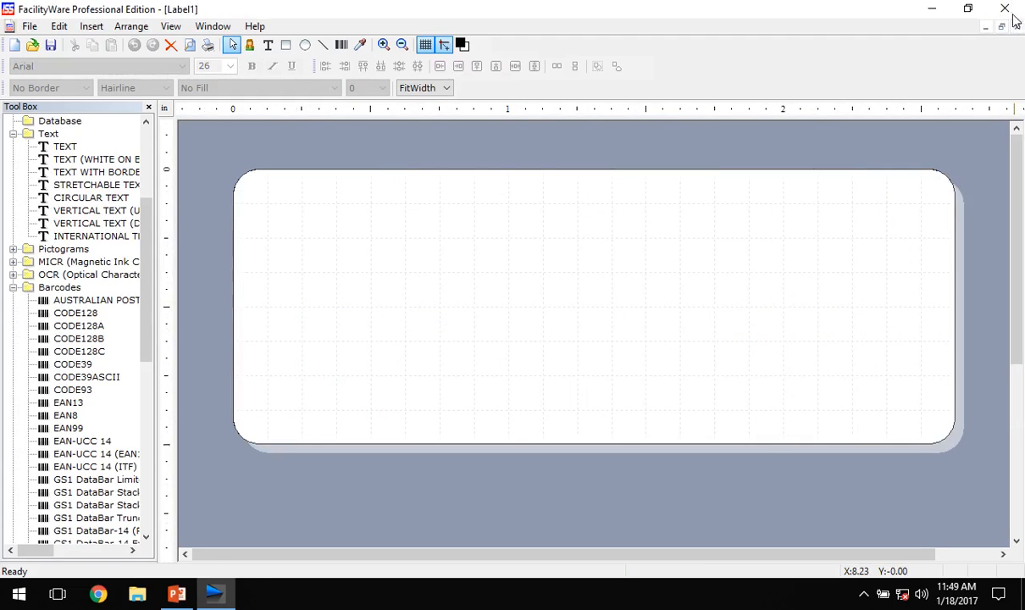
click(1015, 17)
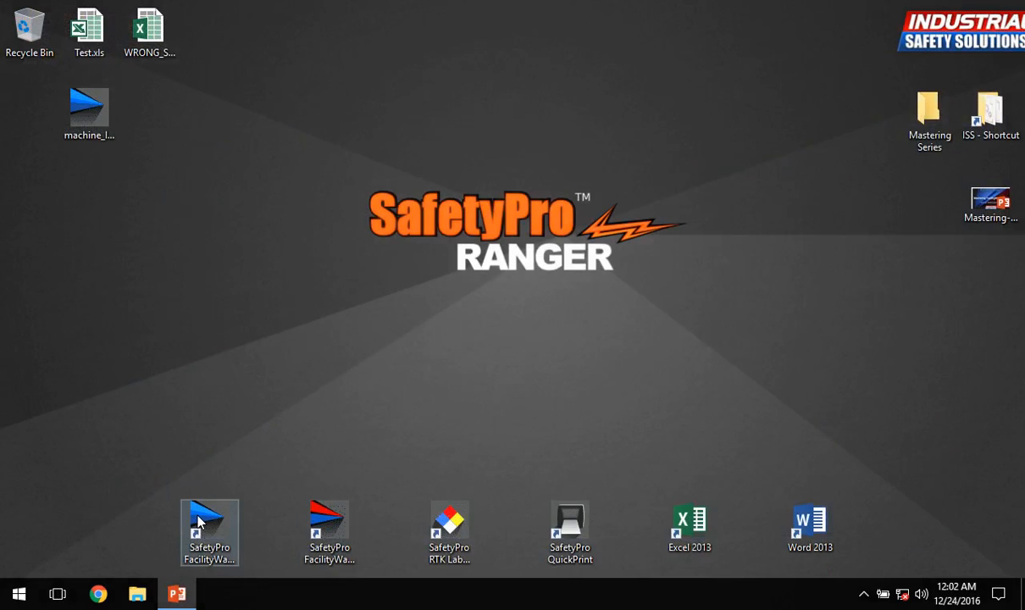
- Launch SafetyPro FacilityWare and create a 4.0 in x 6.0 in Landscape label on 4 in Continuous Vinyl
double_click(197, 521)
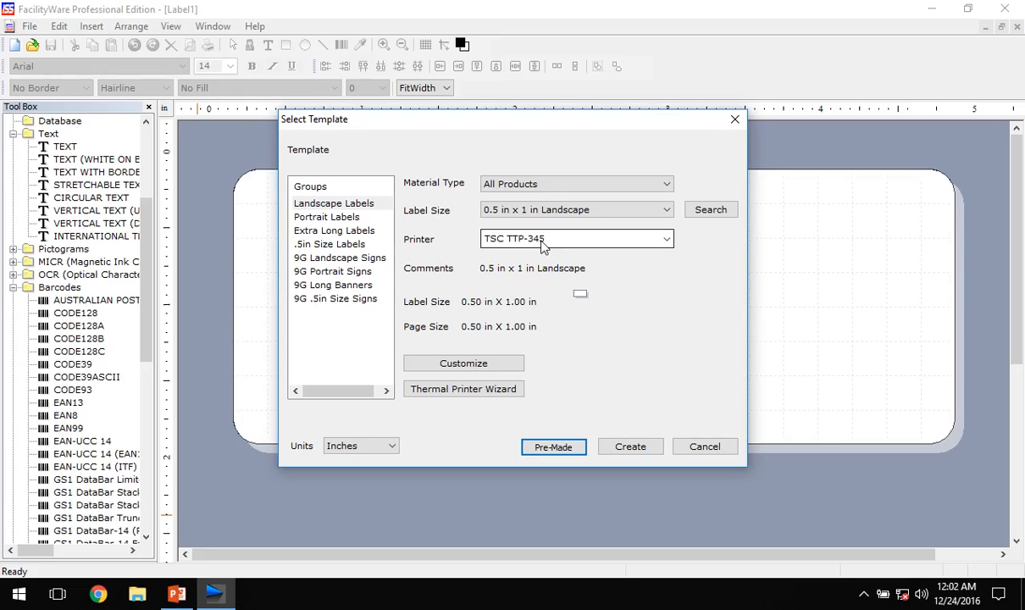
click(546, 188)
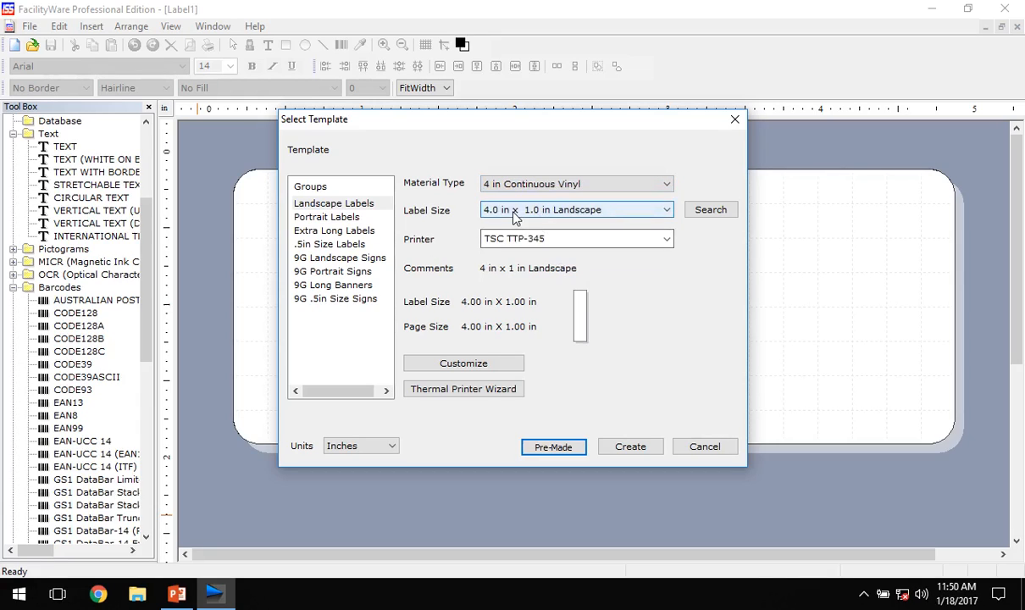
click(514, 211)
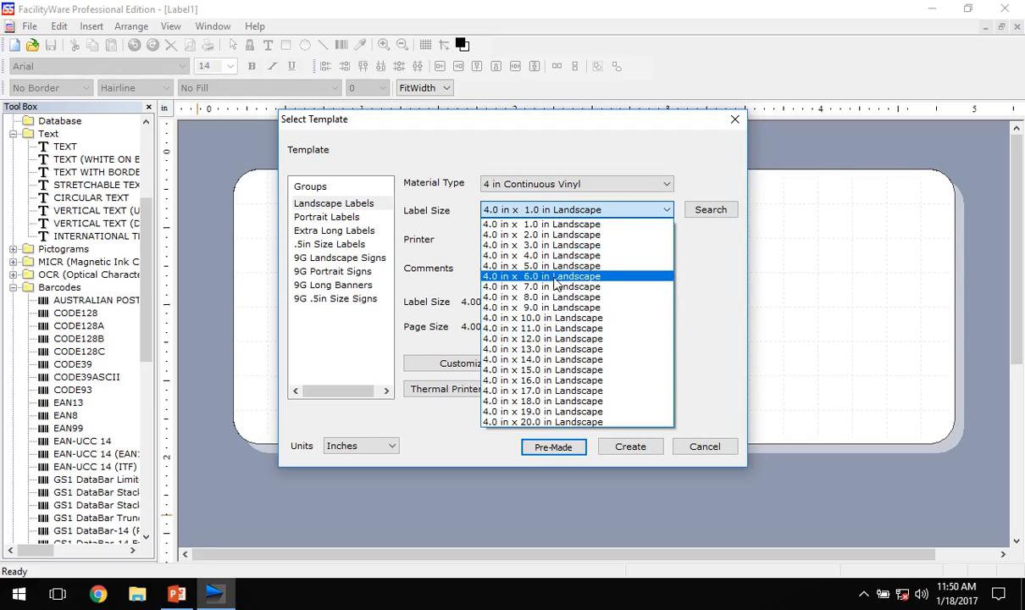
click(554, 278)
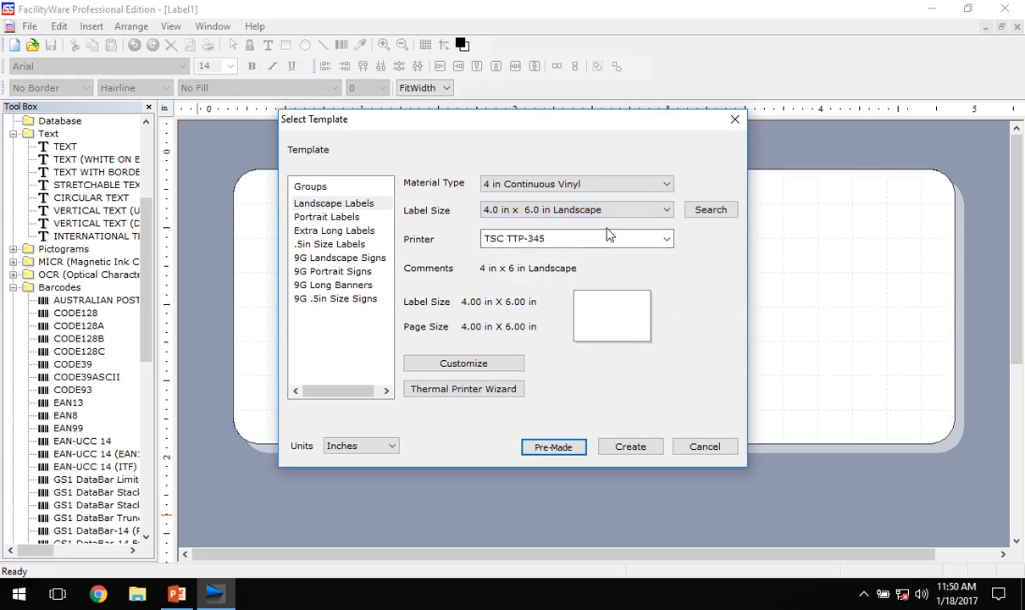
click(627, 447)
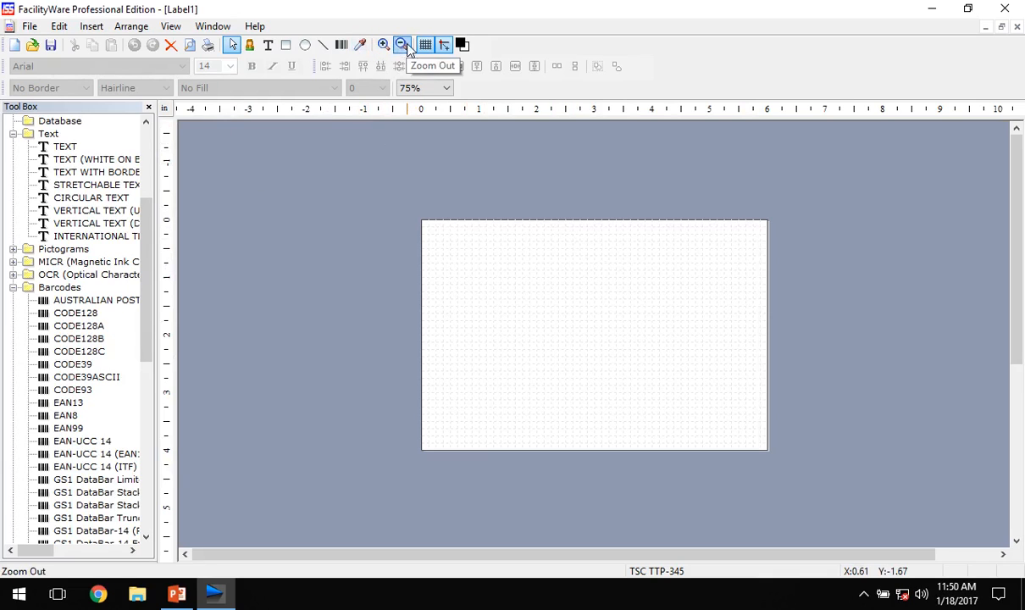
- Hide and redisplay the label's grid, and turn Snap To Grid off
click(383, 44)
click(384, 44)
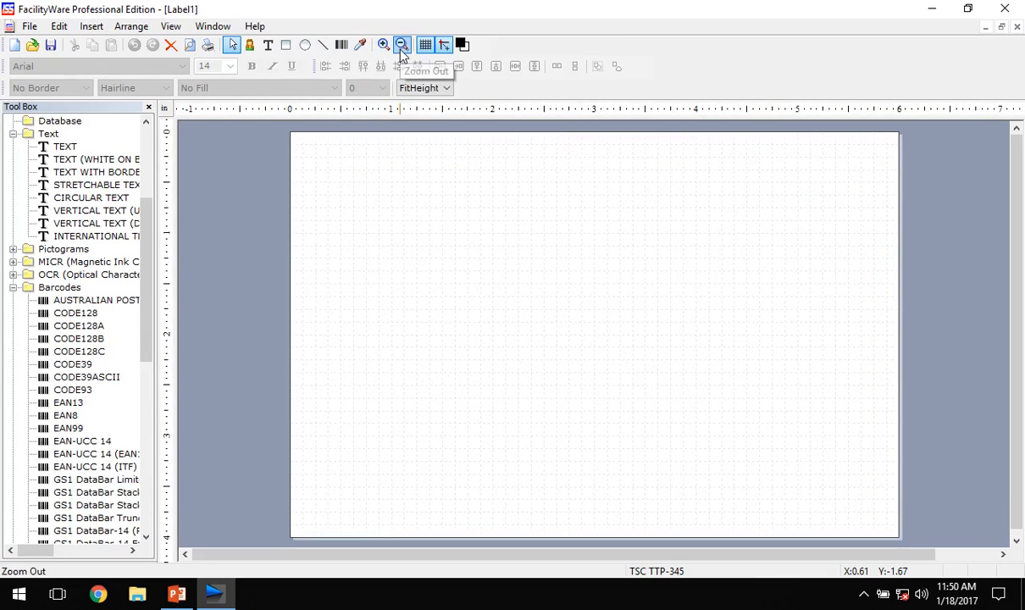
click(403, 49)
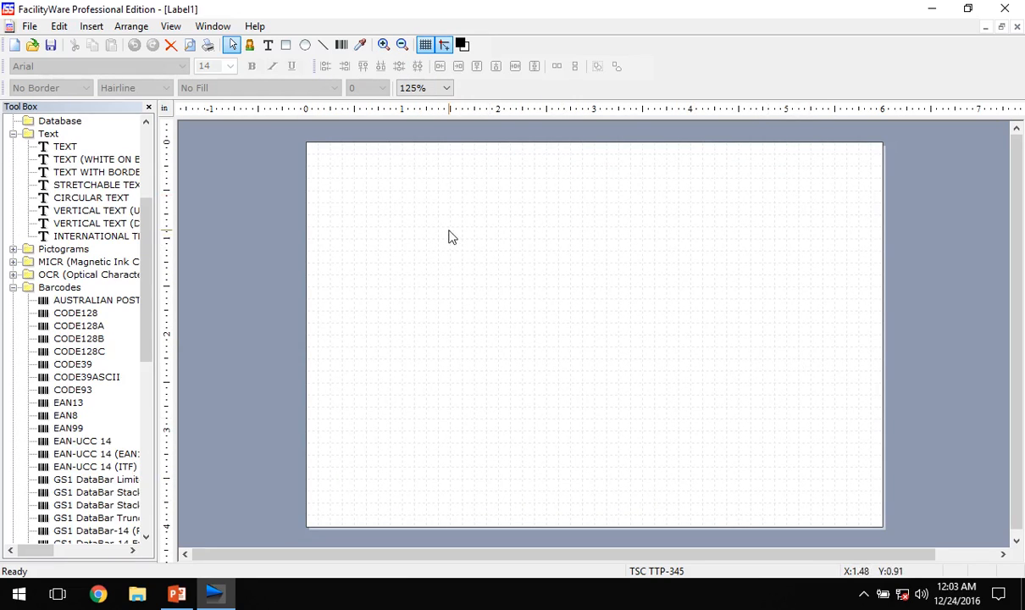
click(171, 27)
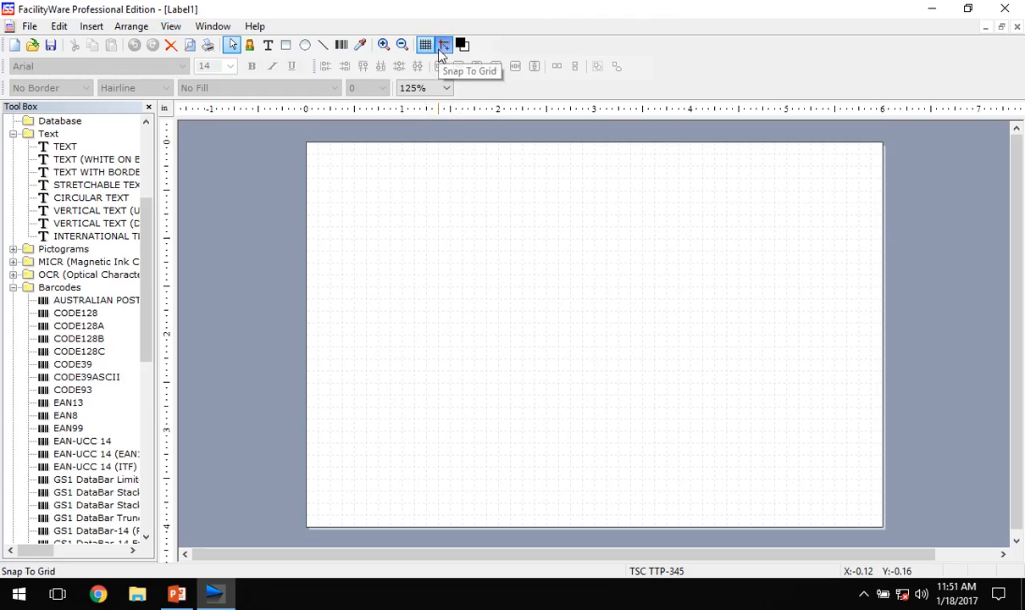
click(425, 44)
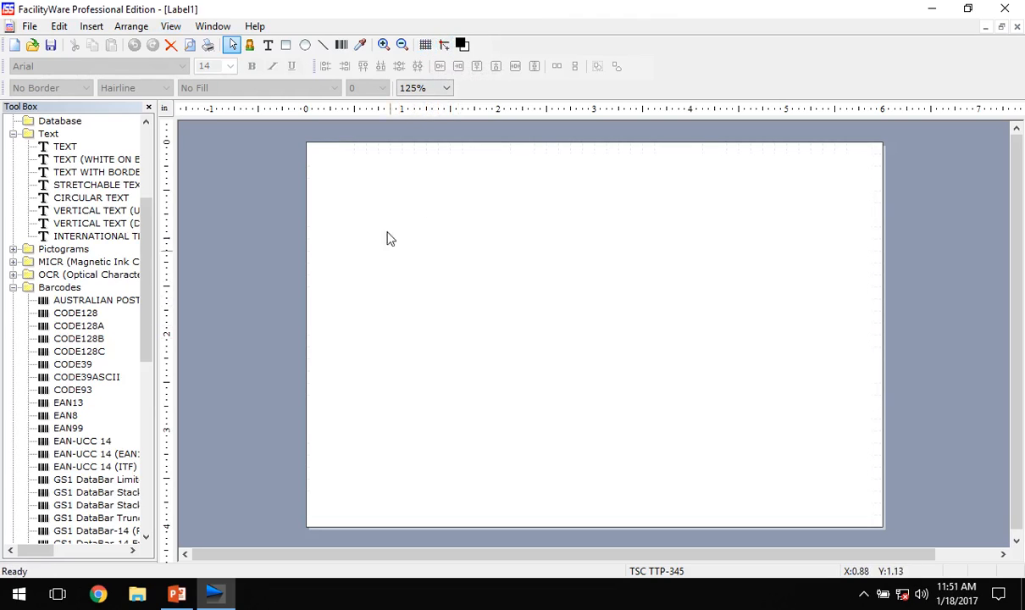
click(425, 46)
click(170, 26)
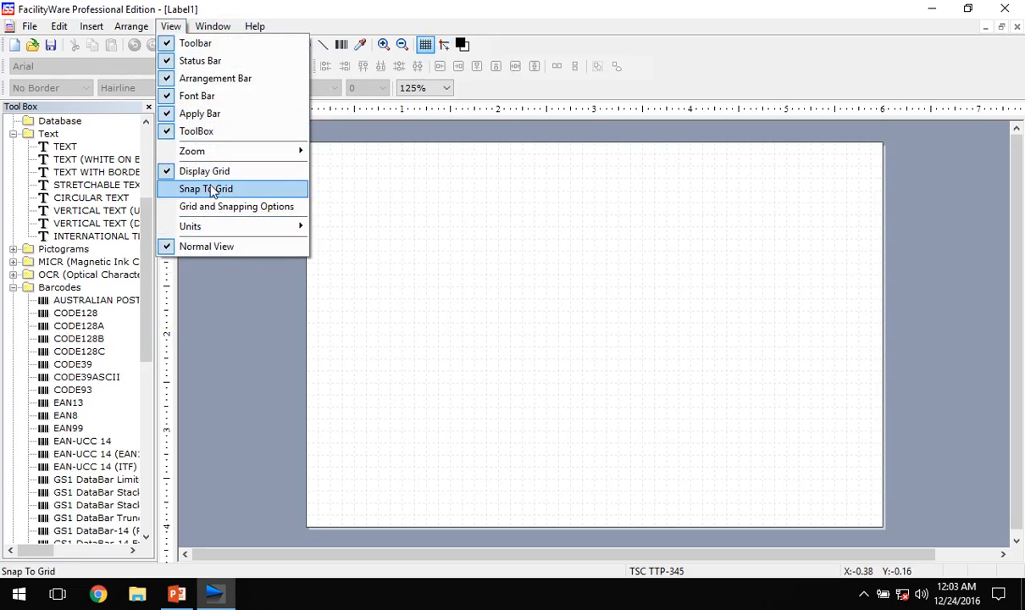
click(204, 188)
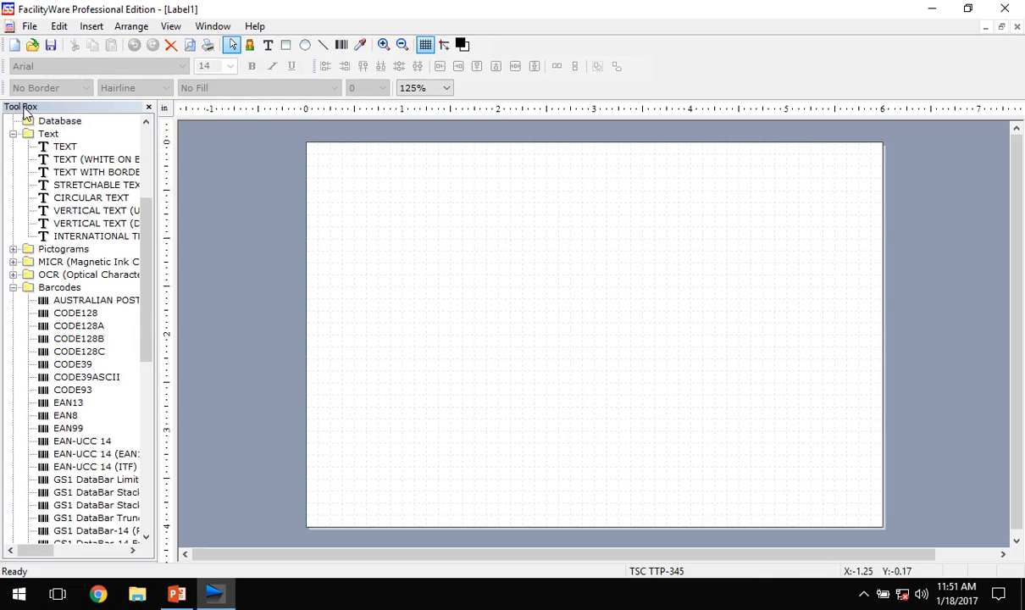
- Place a Stretchable Text object on the blank label, about 1.1 in from its left edge and 1.4 in from its top
drag(146, 254, 117, 312)
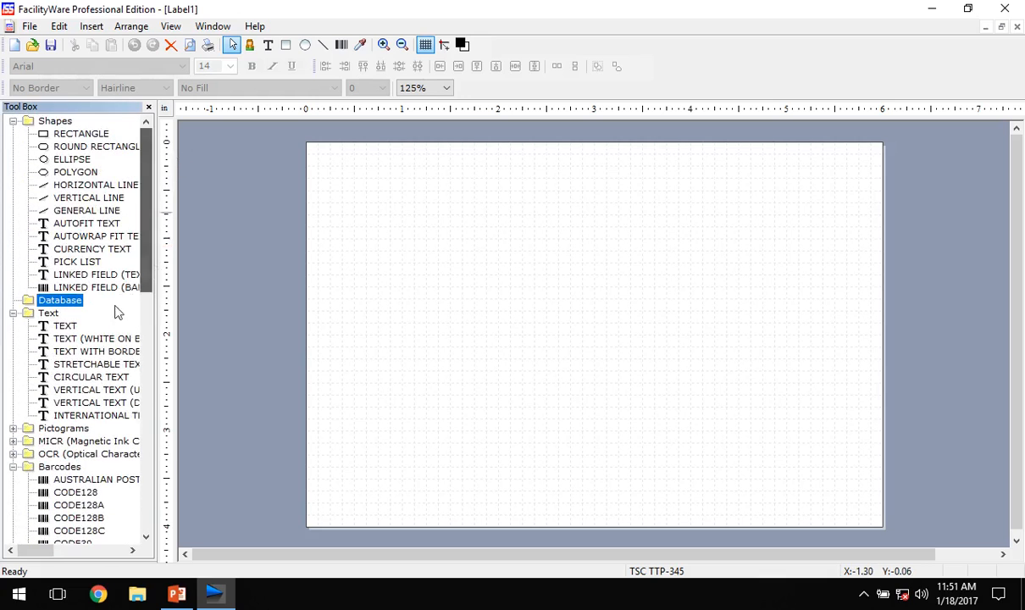
click(13, 428)
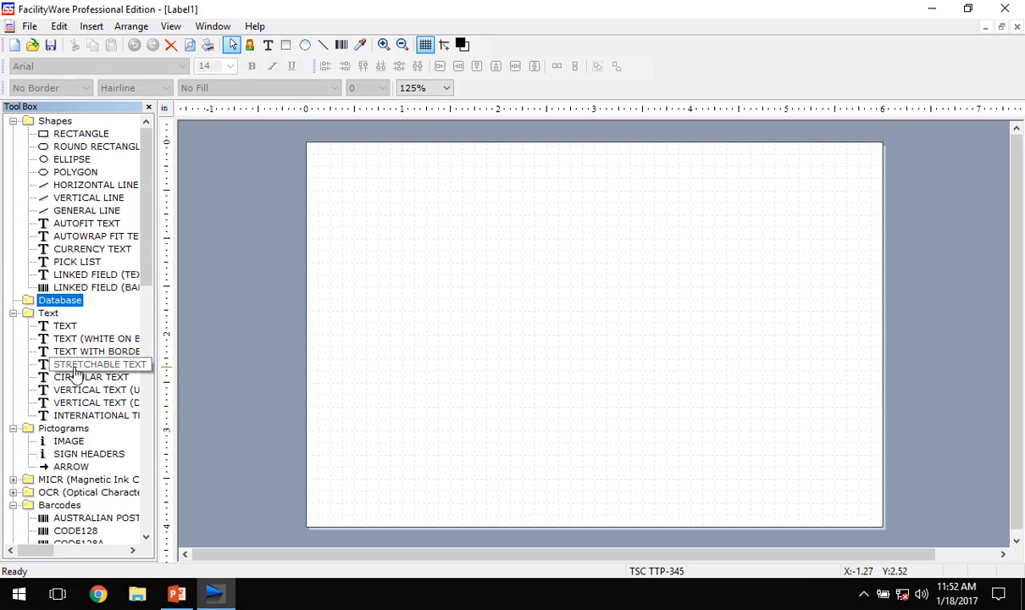
click(69, 366)
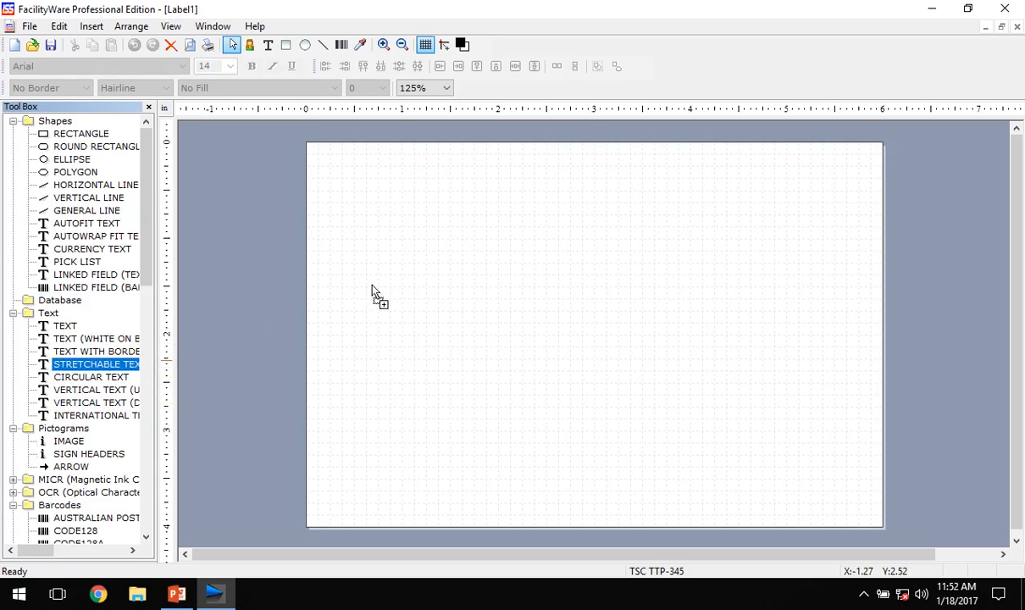
click(490, 257)
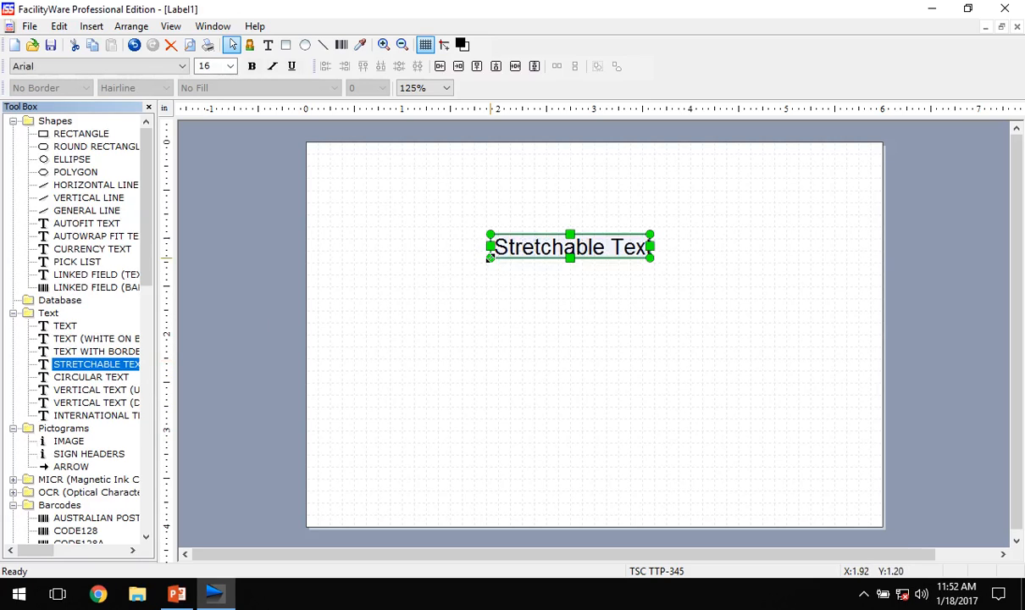
drag(515, 239, 441, 281)
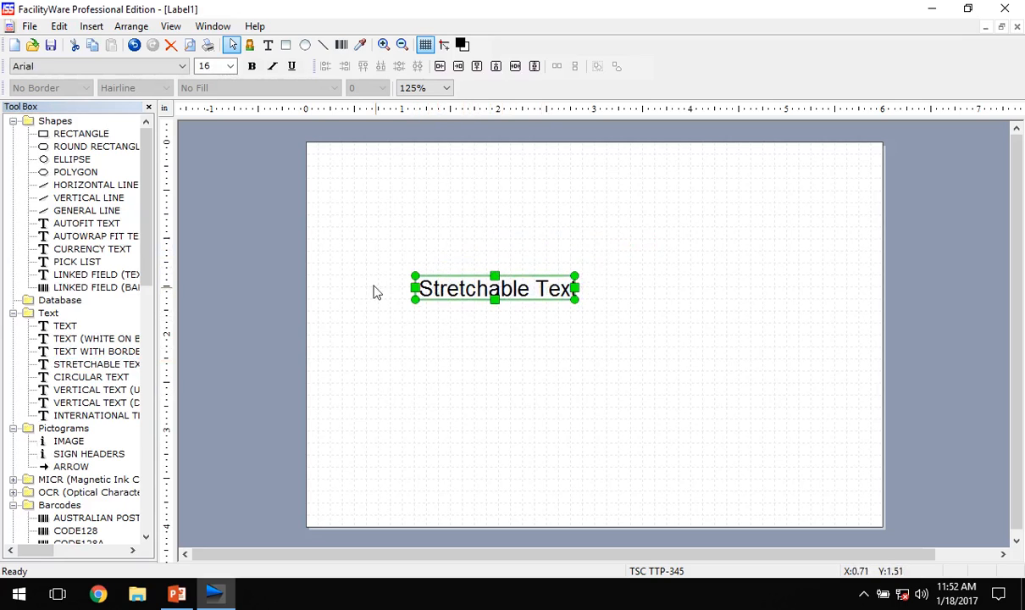
- Replace the stretchable text's content with "PINCH POINT HAZARD"
double_click(453, 290)
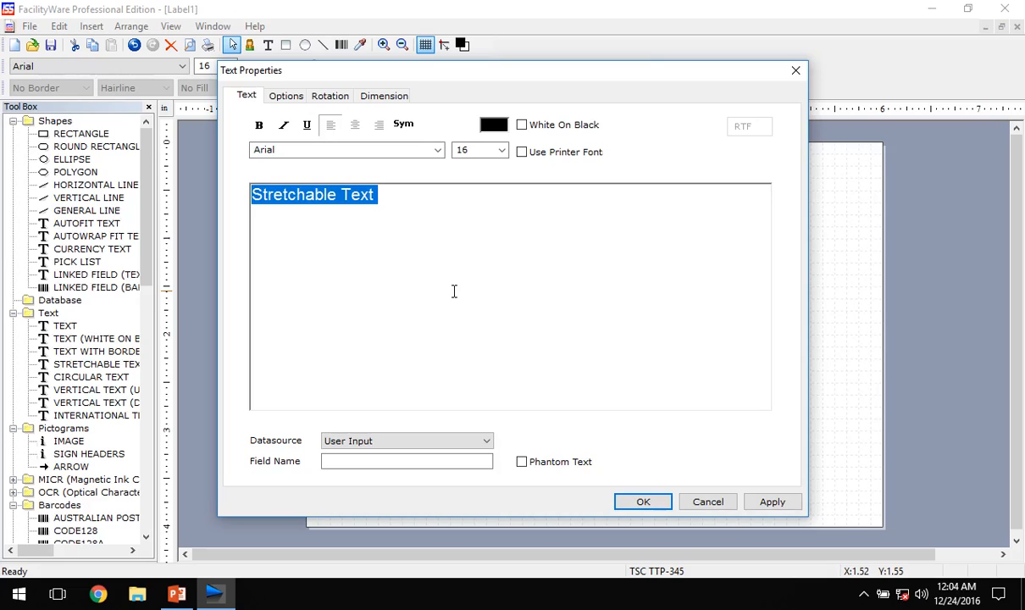
text(T)
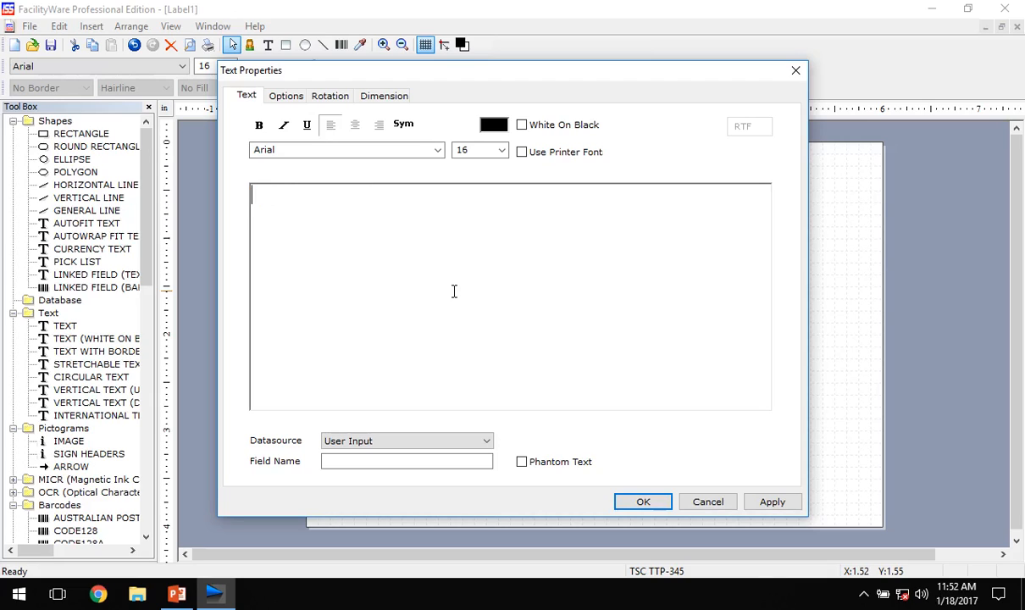
text(THIS IS A TEST)
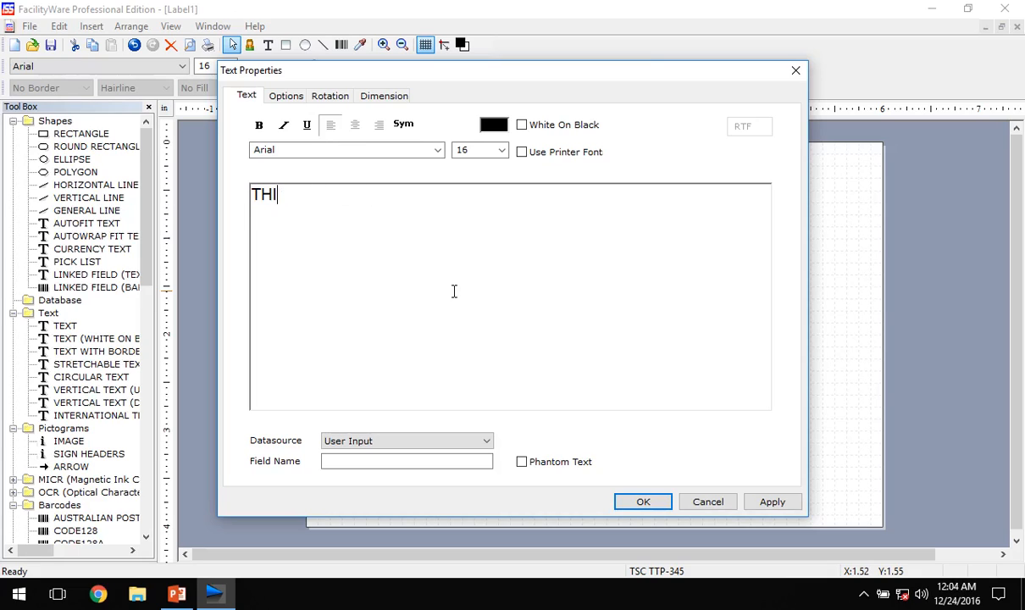
key(BackSpace)
key(BackSpace)
key(BackSpace)
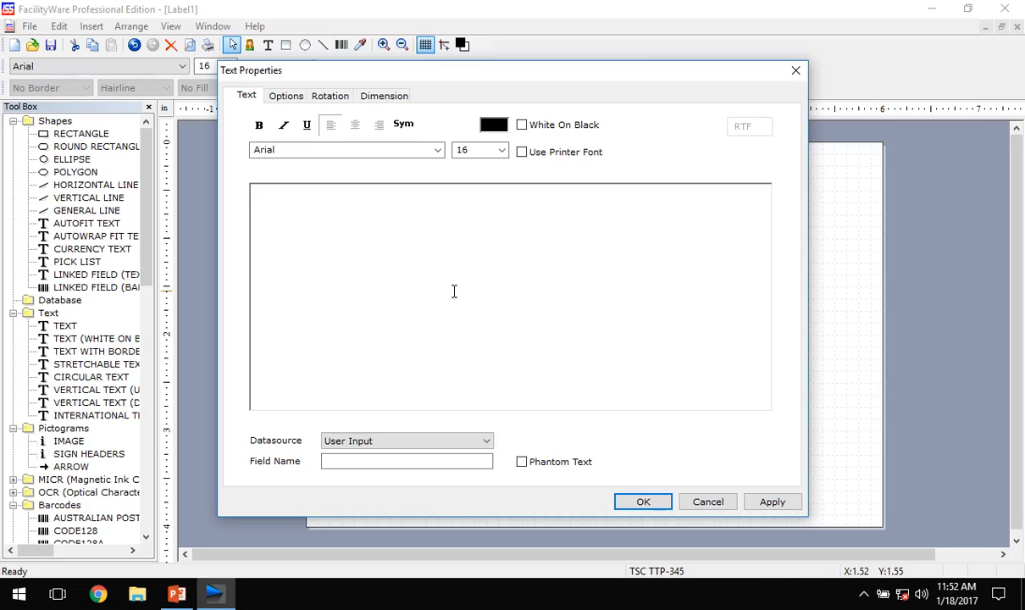
text(PINCH POINT HAZARD)
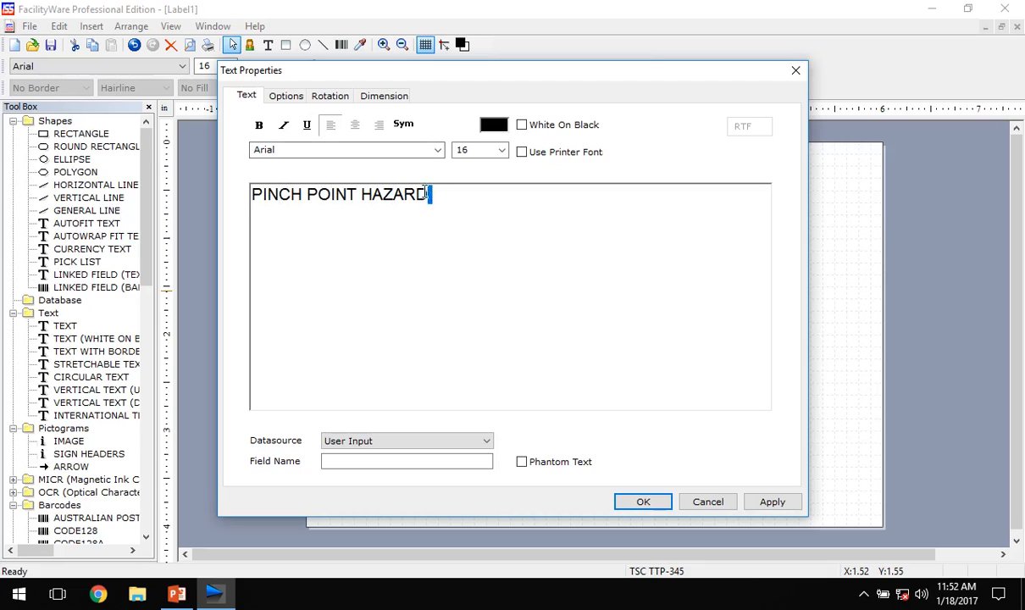
- Set the font of the whole PINCH POINT HAZARD text to Arial Black and apply the text properties
drag(429, 195, 246, 201)
click(437, 150)
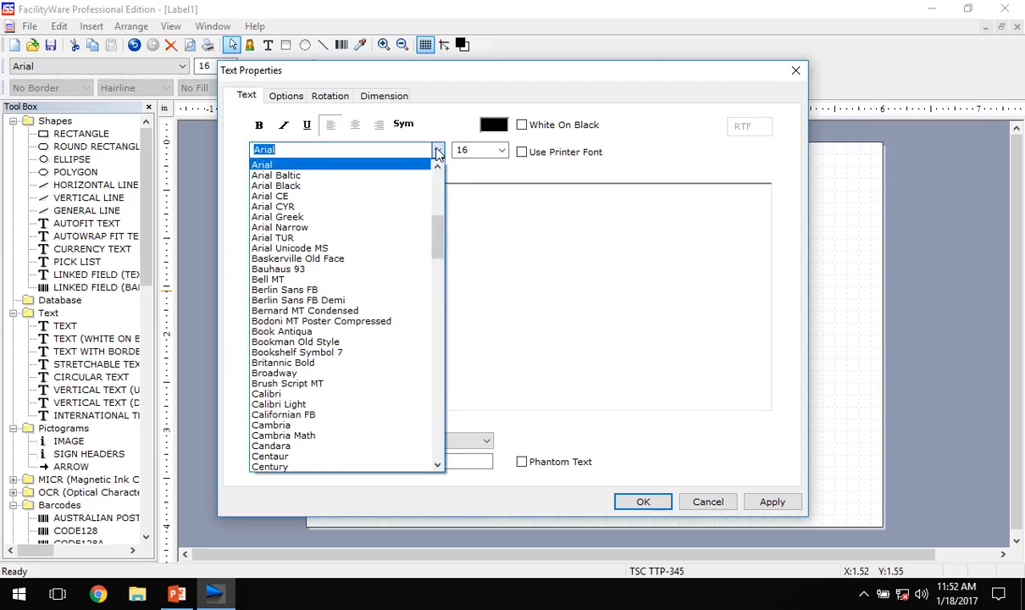
click(267, 188)
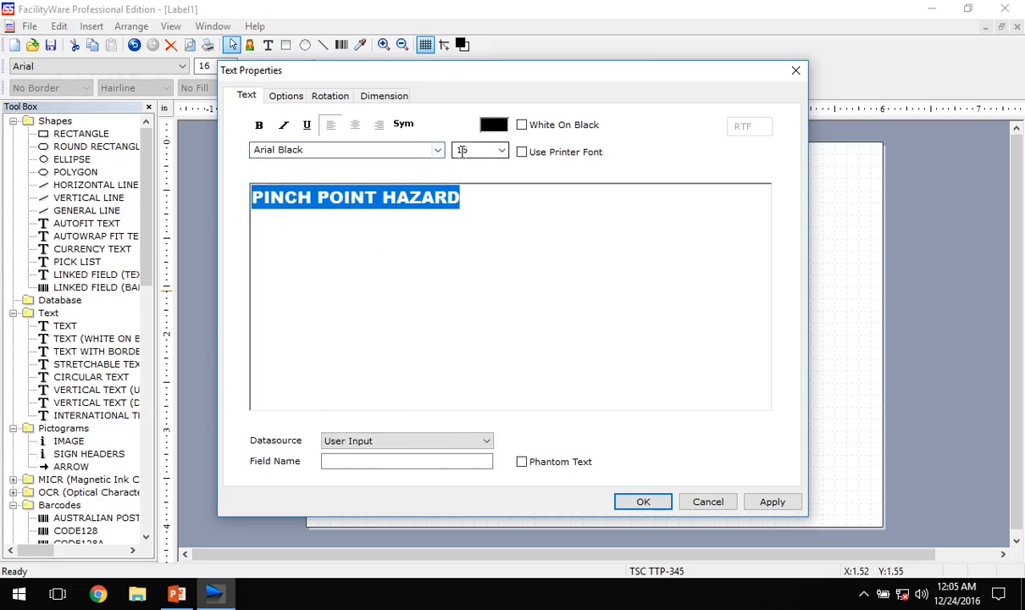
click(643, 502)
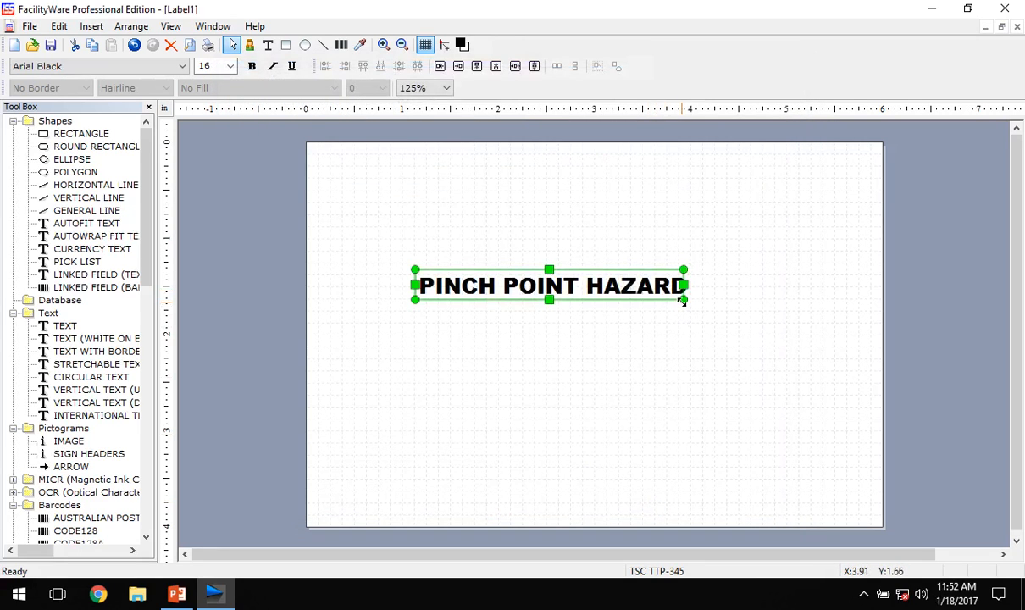
- Stretch the PINCH POINT HAZARD text to about 5.4 in wide and move it up to about 1 in from the label's top
drag(682, 301, 844, 359)
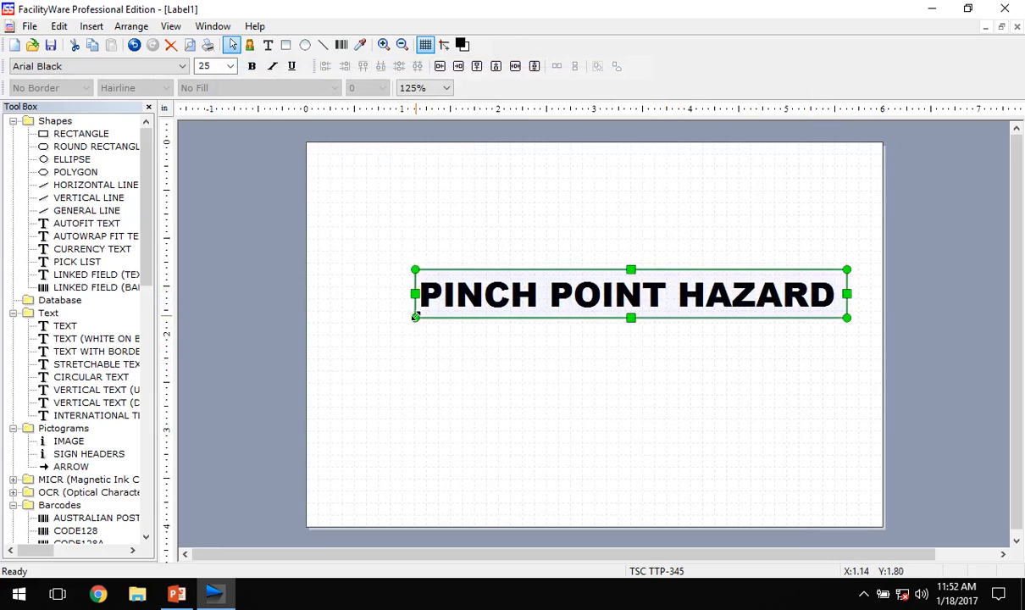
drag(414, 318, 348, 345)
drag(522, 293, 522, 265)
click(442, 190)
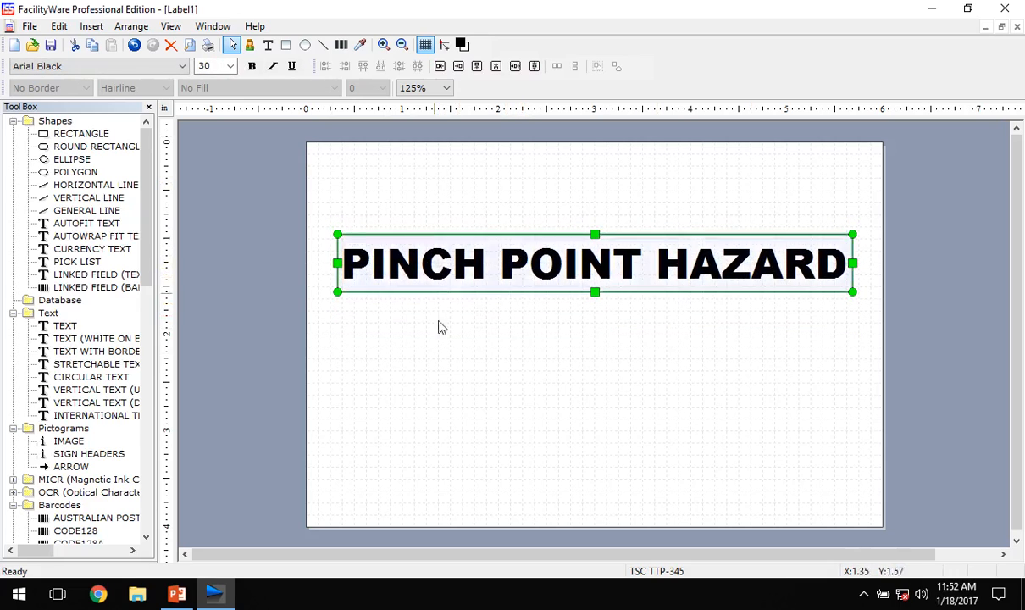
click(442, 370)
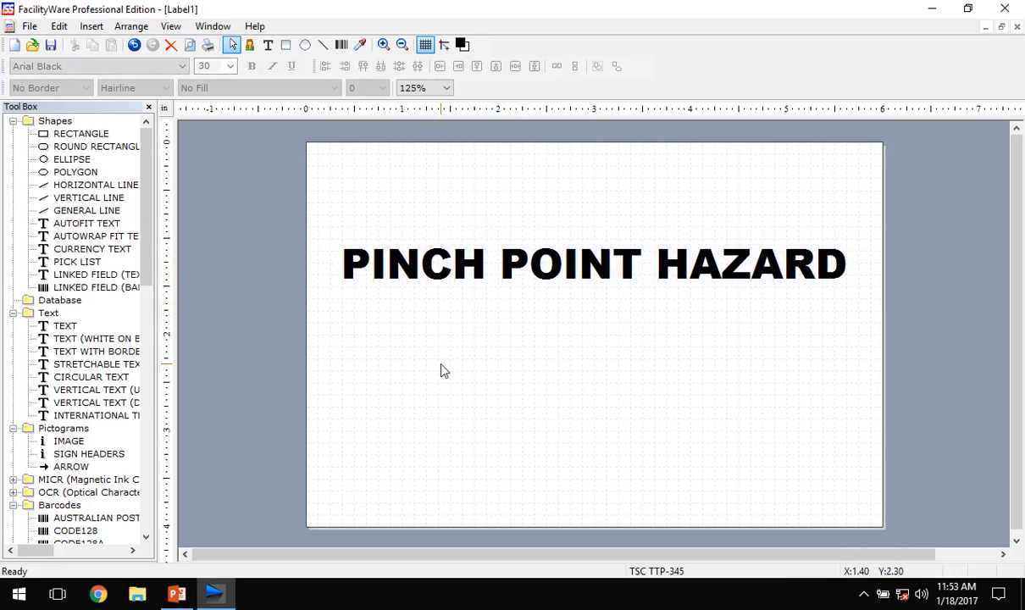
- Add an image object below the text and open the Warning - USA (ANSI-OSHA) folder under For Windows 7, 8, 10 or newer
click(89, 364)
scroll(93, 322, down, 3)
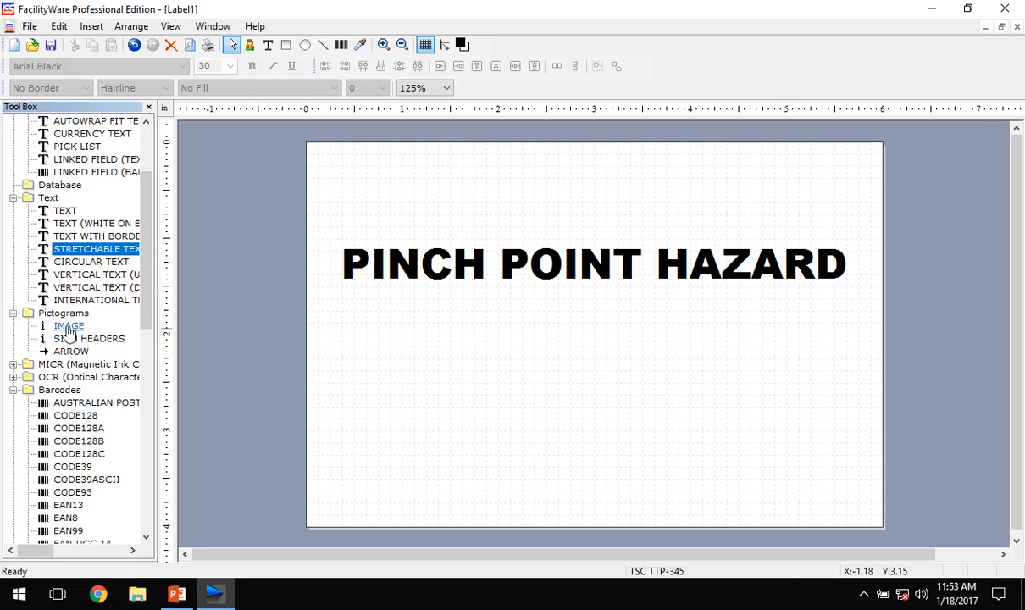
click(69, 329)
drag(72, 330, 80, 315)
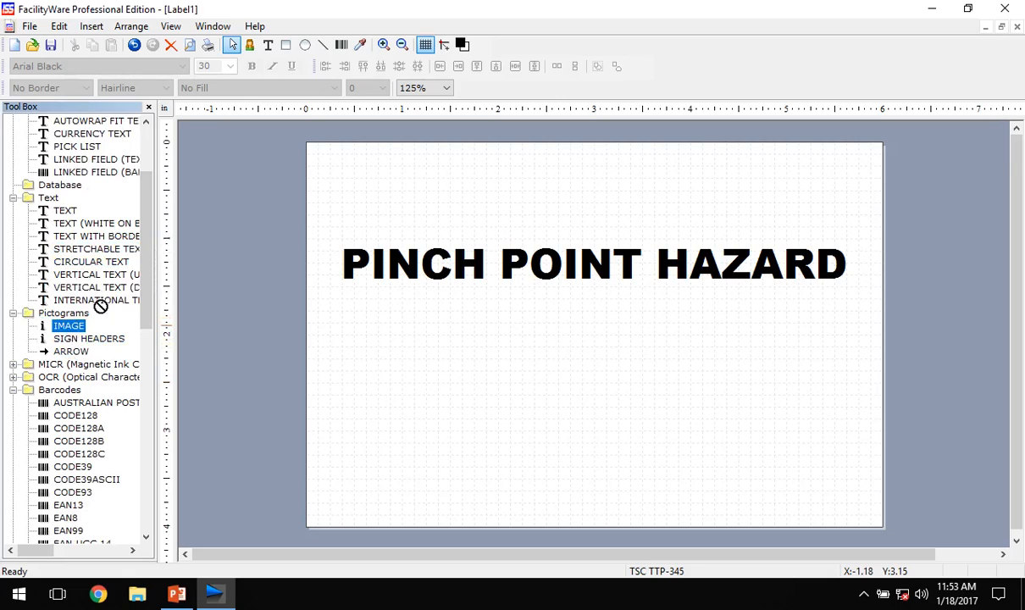
drag(470, 338, 470, 339)
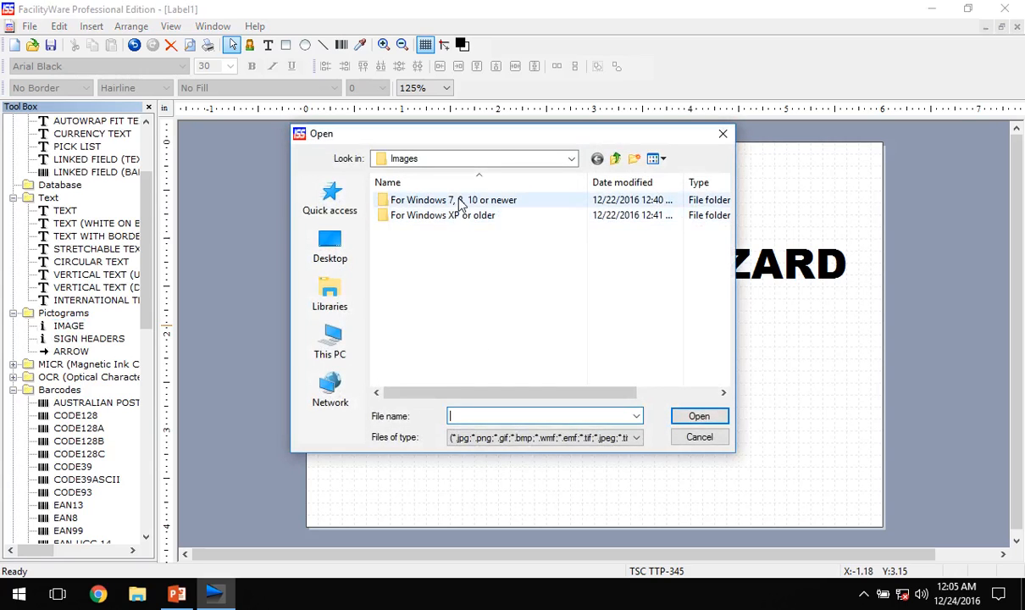
double_click(460, 202)
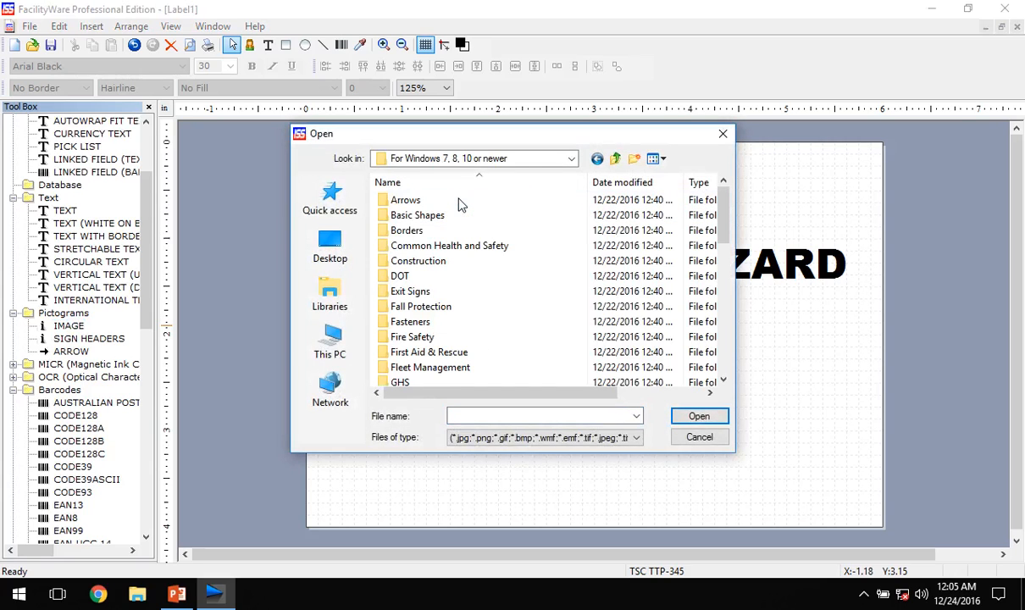
drag(723, 203, 724, 326)
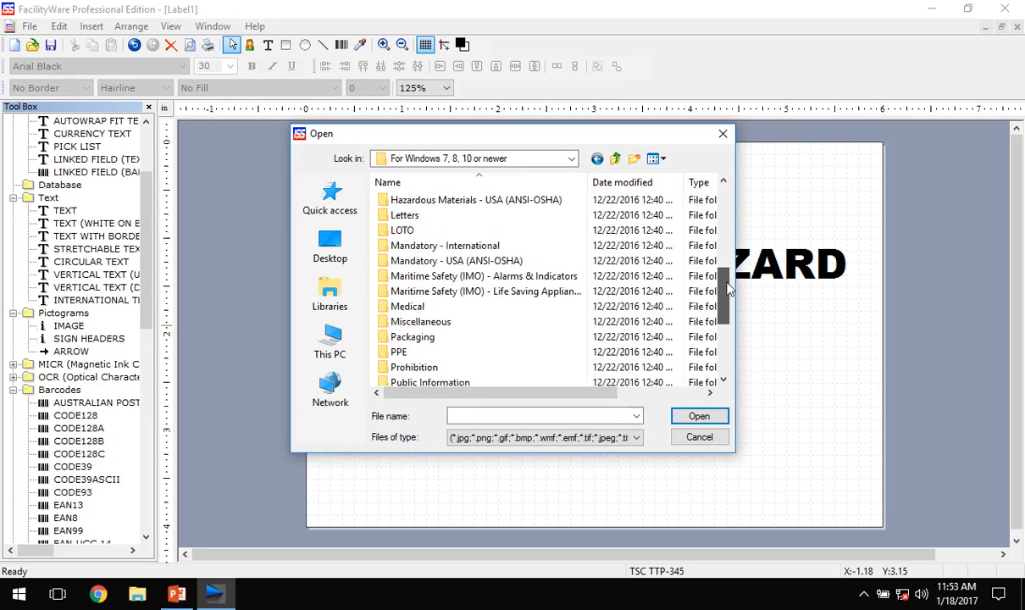
drag(724, 290, 723, 347)
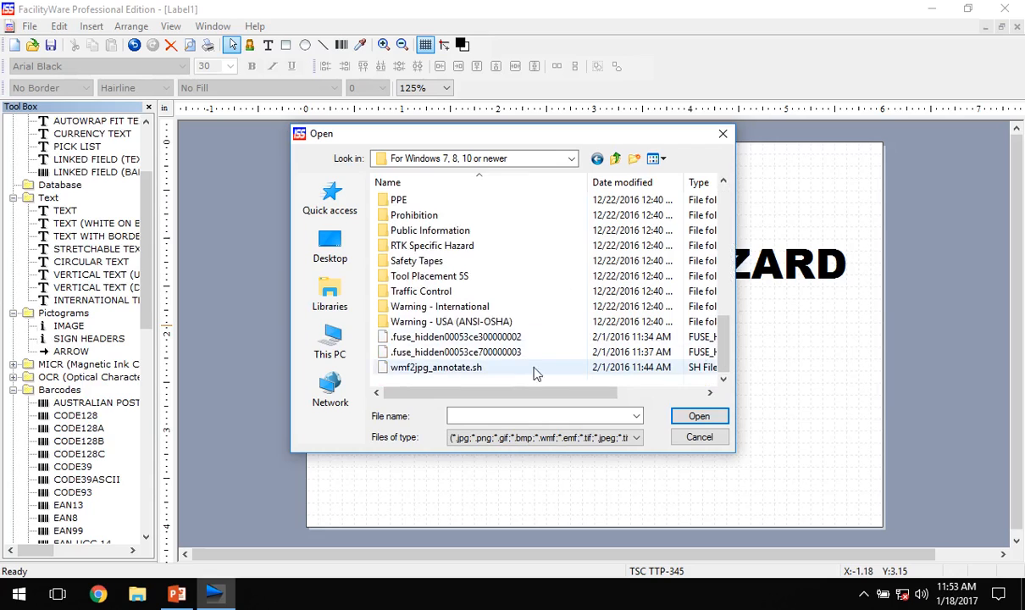
double_click(428, 321)
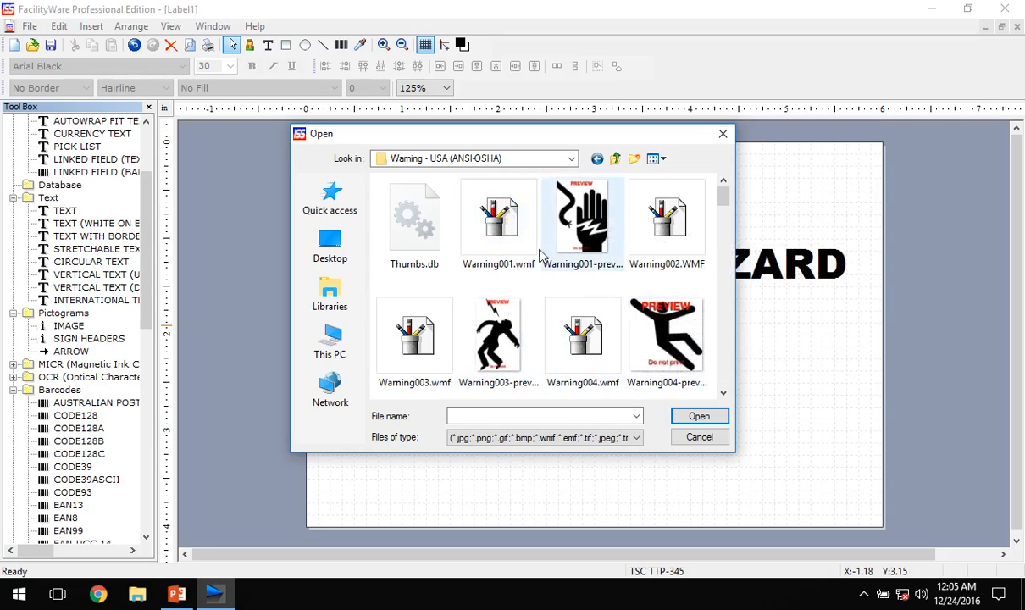
- Insert Warning010.wmf and place it below the text, about 0.3 in from the label's left edge and 2.1 in from its top
drag(722, 196, 724, 237)
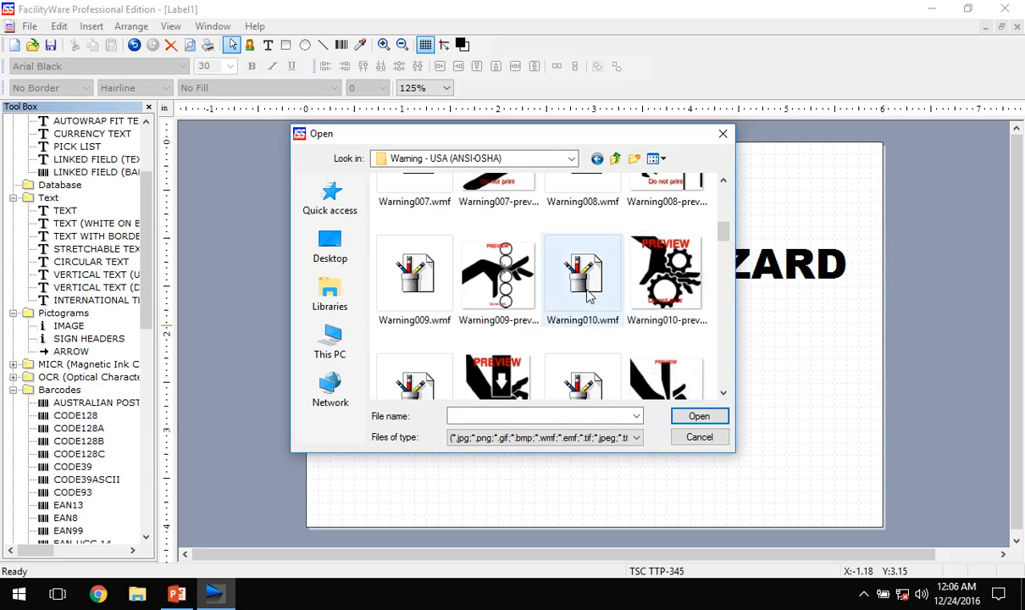
click(591, 292)
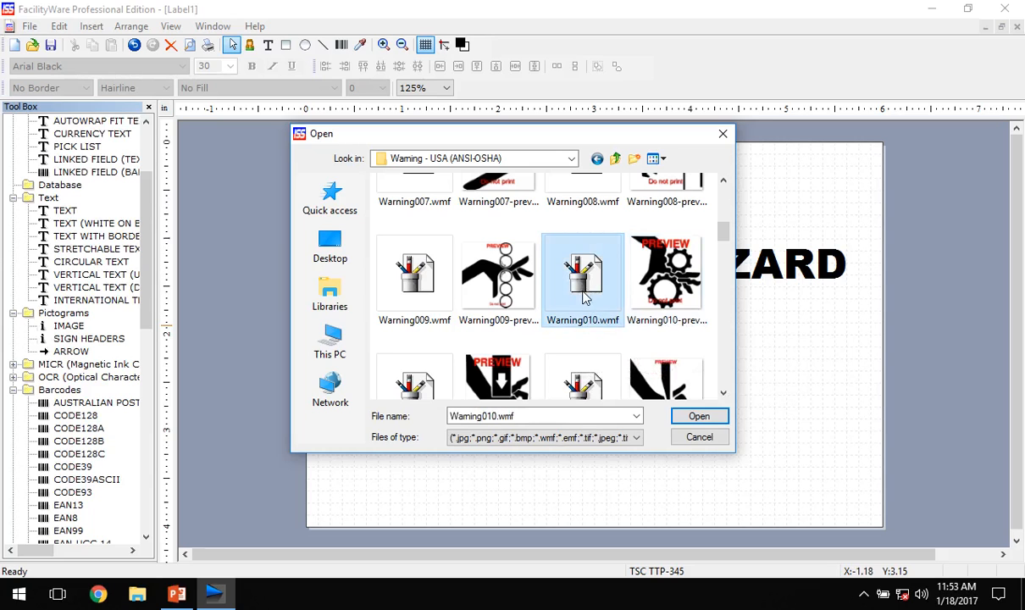
click(701, 416)
drag(564, 269, 433, 421)
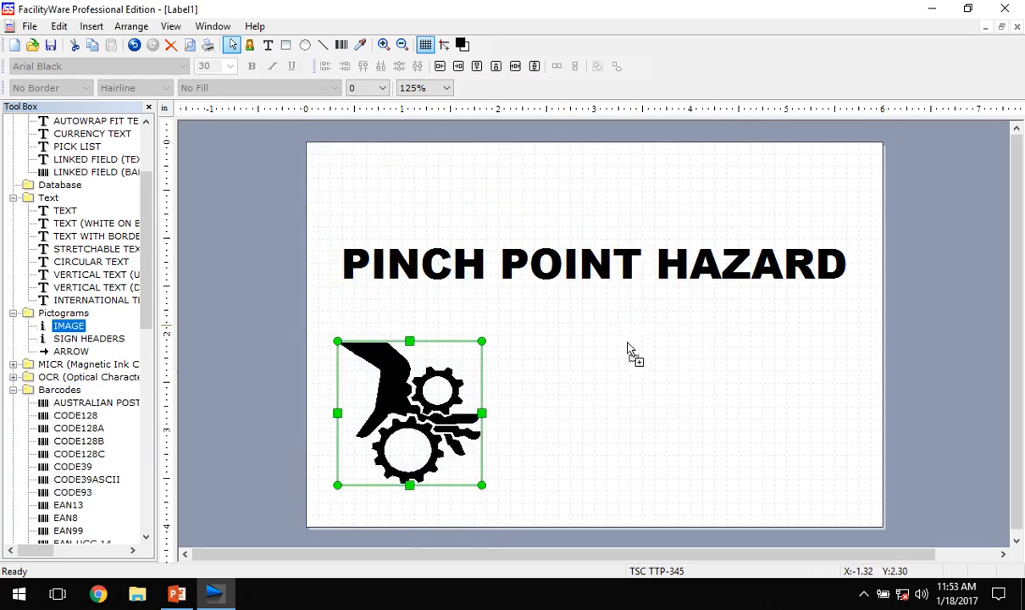
- Insert Warning010-preview.jpg from the Warning - USA (ANSI-OSHA) folder and place it to the right of the gear pictogram
click(631, 348)
double_click(422, 201)
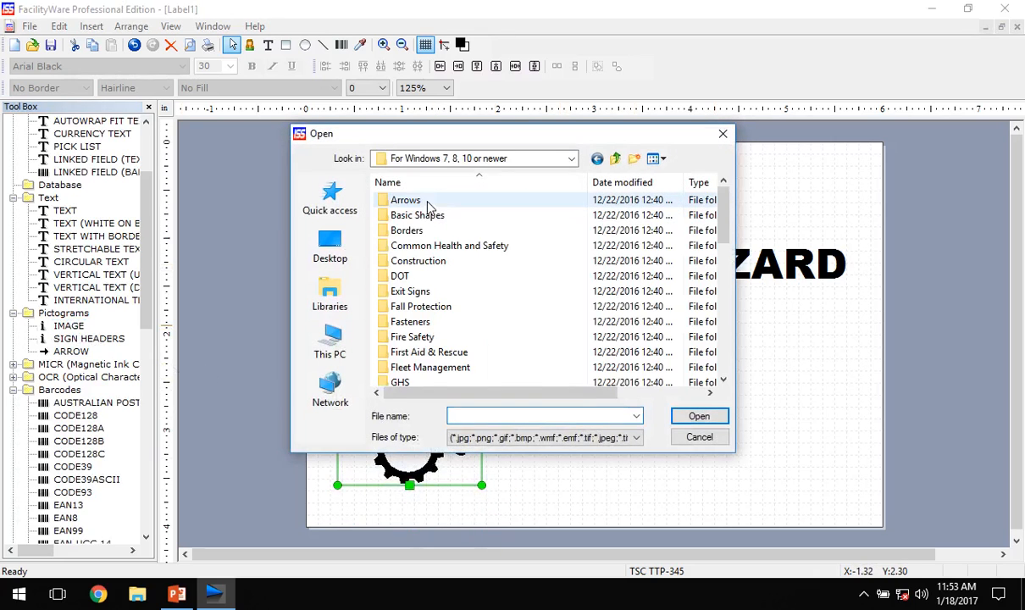
scroll(546, 345, down, 7)
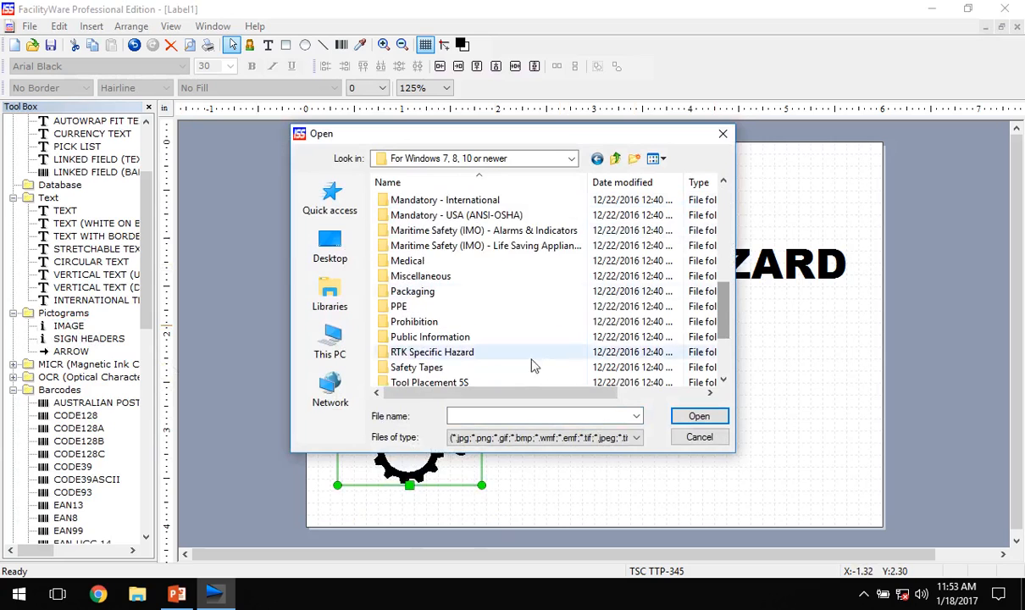
scroll(547, 346, down, 3)
double_click(468, 322)
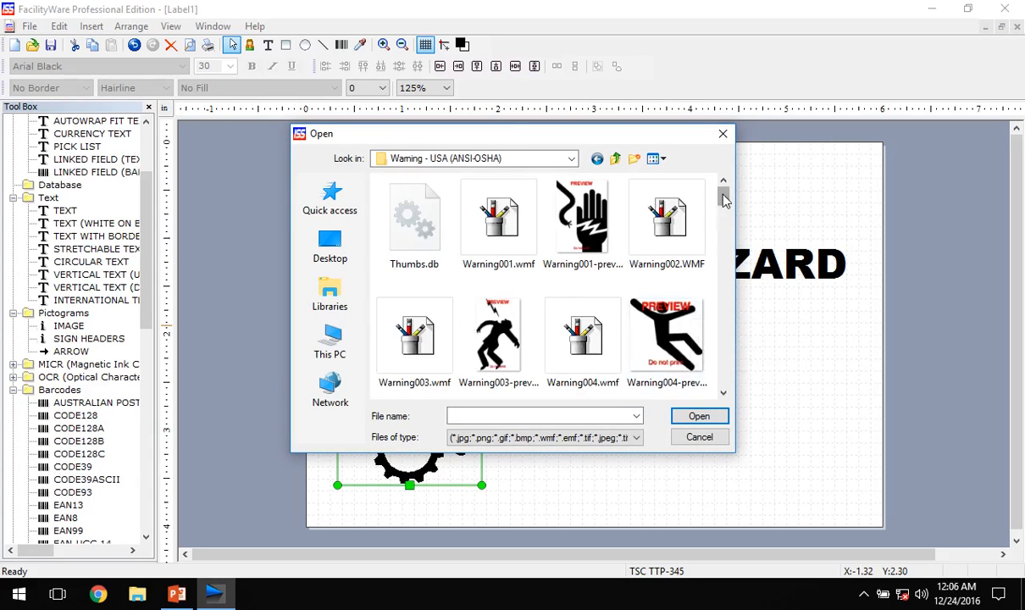
drag(723, 197, 732, 231)
click(666, 273)
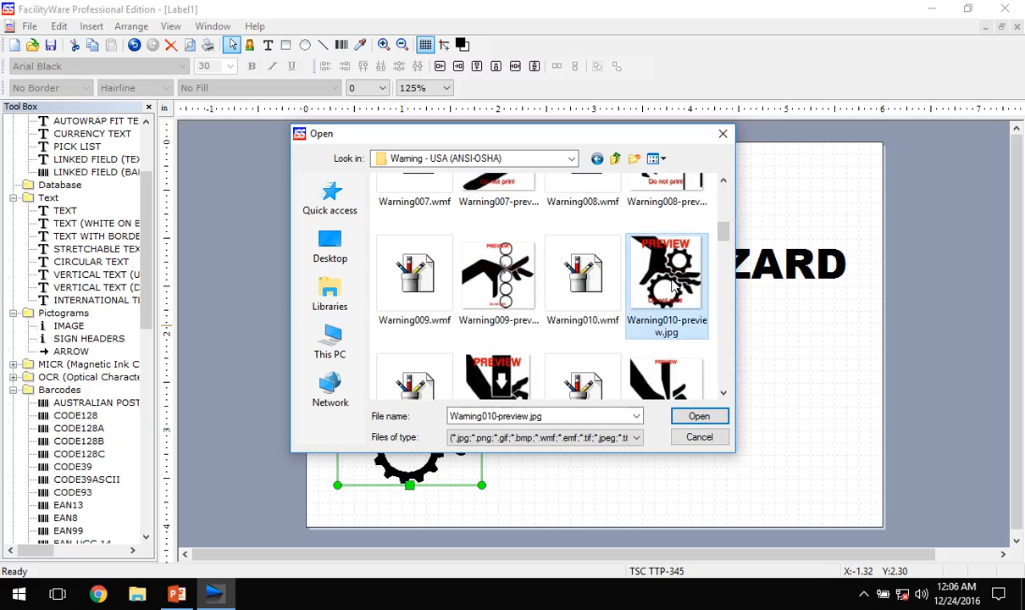
click(715, 416)
drag(675, 301, 570, 433)
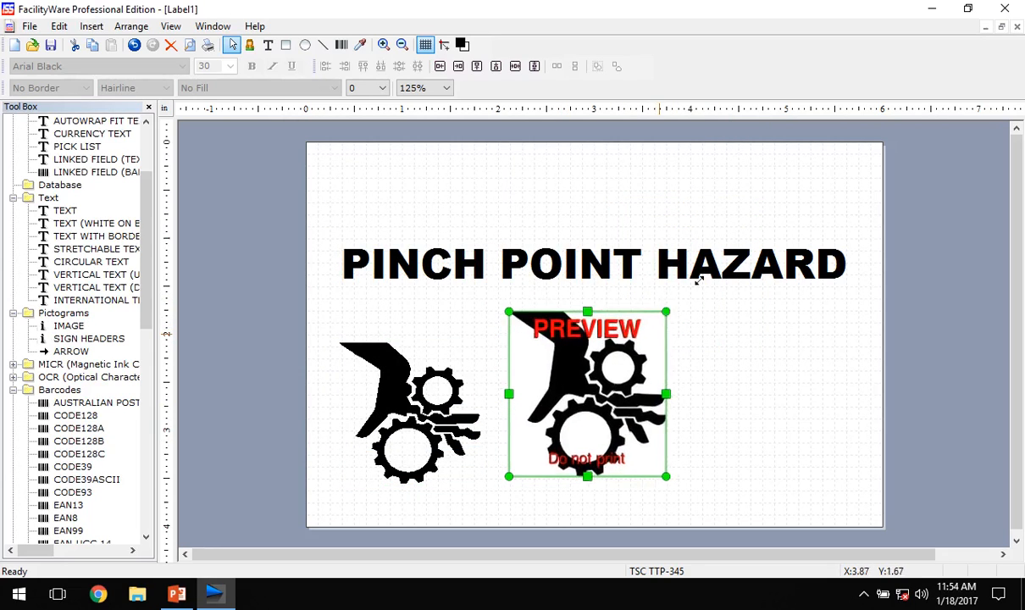
- Shrink the preview image to about 1.5 in wide, then delete it from the label
drag(642, 293, 649, 345)
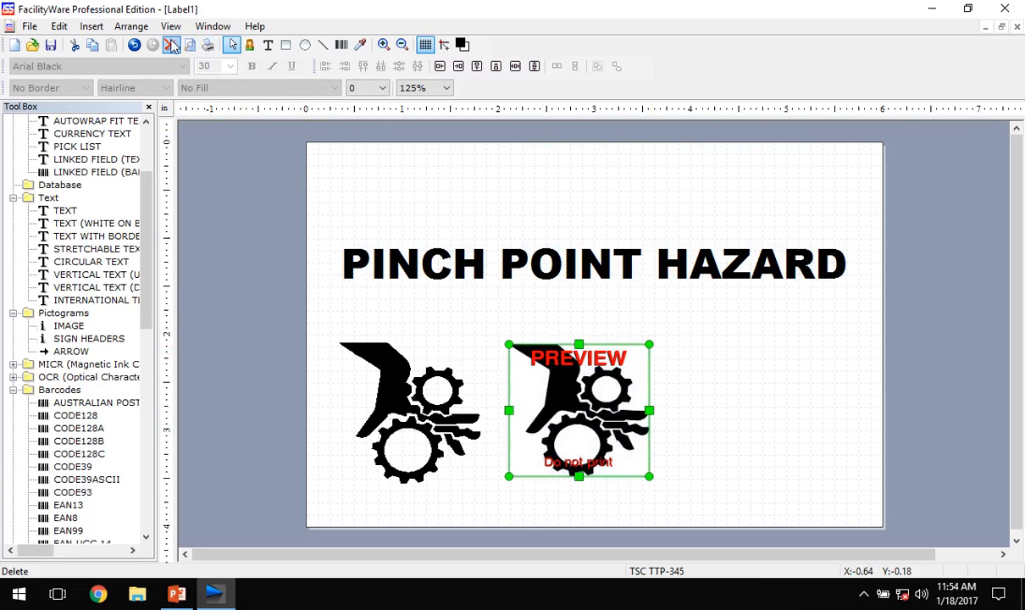
click(170, 45)
click(438, 347)
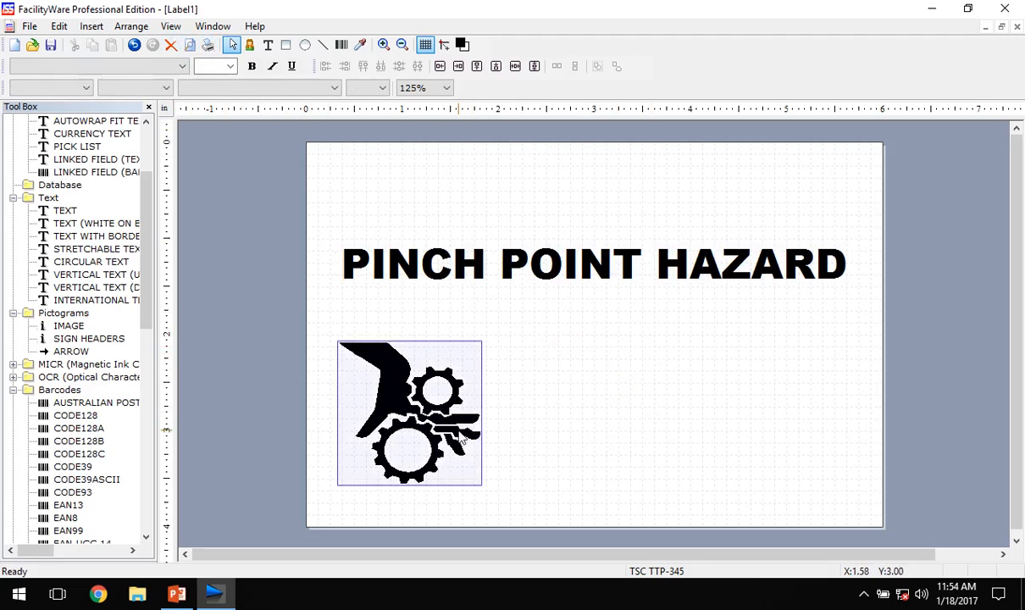
- Move the gear pictogram up, enlarge it to about 1.9 in wide, and line up its left edge with the text's
drag(387, 389, 388, 366)
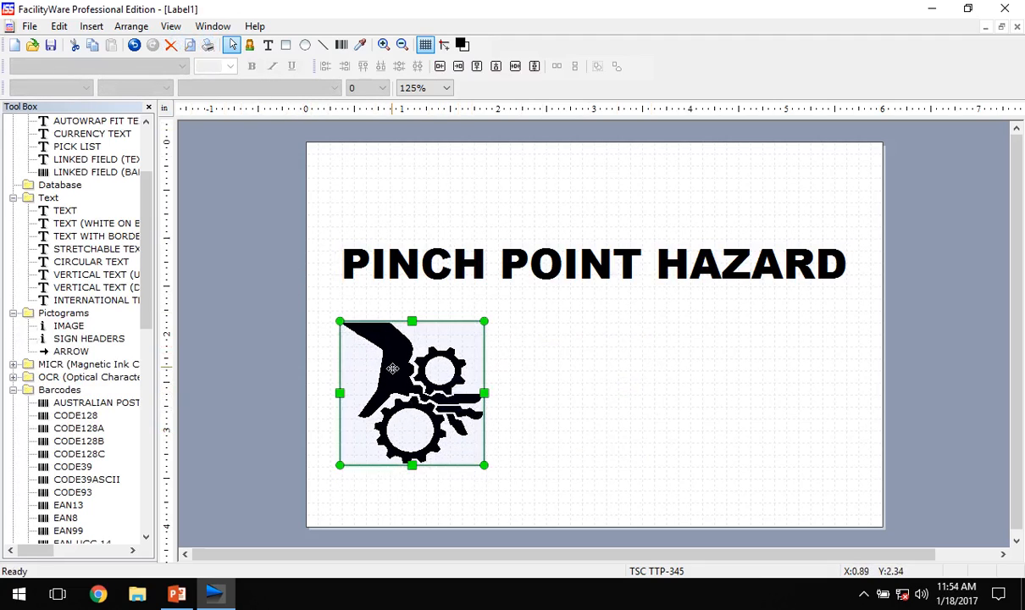
drag(485, 466, 520, 492)
mouse_move(386, 358)
mouse_down()
mouse_move(422, 353)
mouse_move(396, 339)
mouse_move(394, 357)
mouse_up()
mouse_move(480, 262)
mouse_down()
mouse_move(471, 260)
mouse_move(485, 259)
mouse_up()
click(439, 388)
click(599, 377)
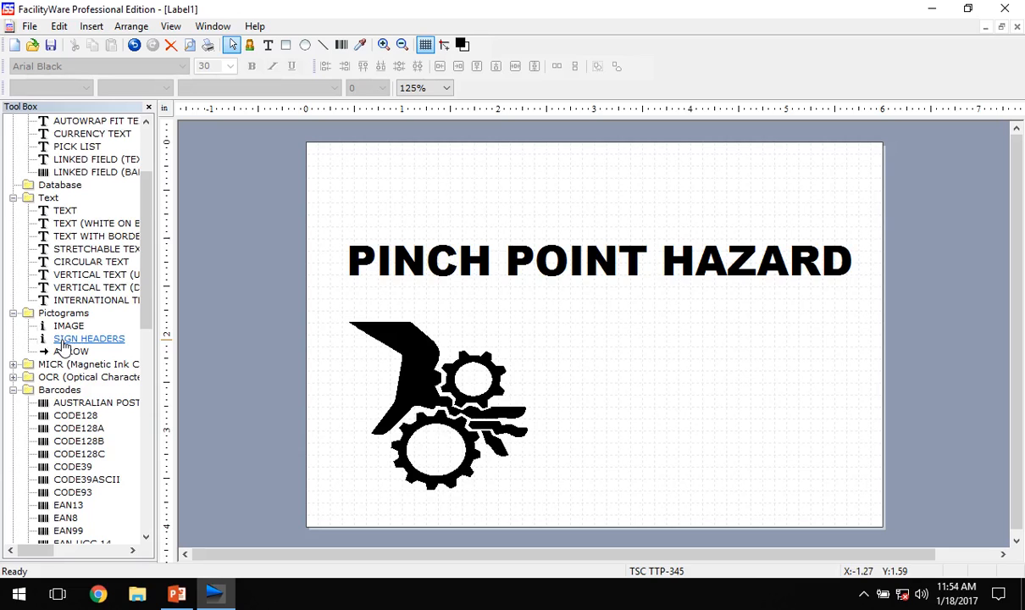
- Insert the sign header SignHeader-SA-008.wmf from the Sign Headers - English folder for Windows 7, 8, 10 or newer
click(65, 342)
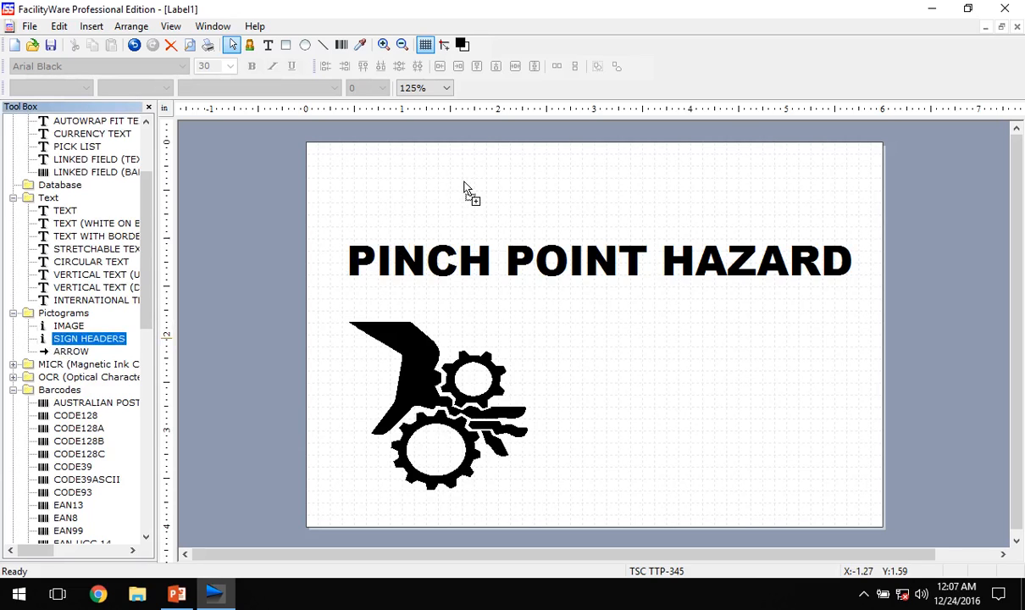
click(466, 188)
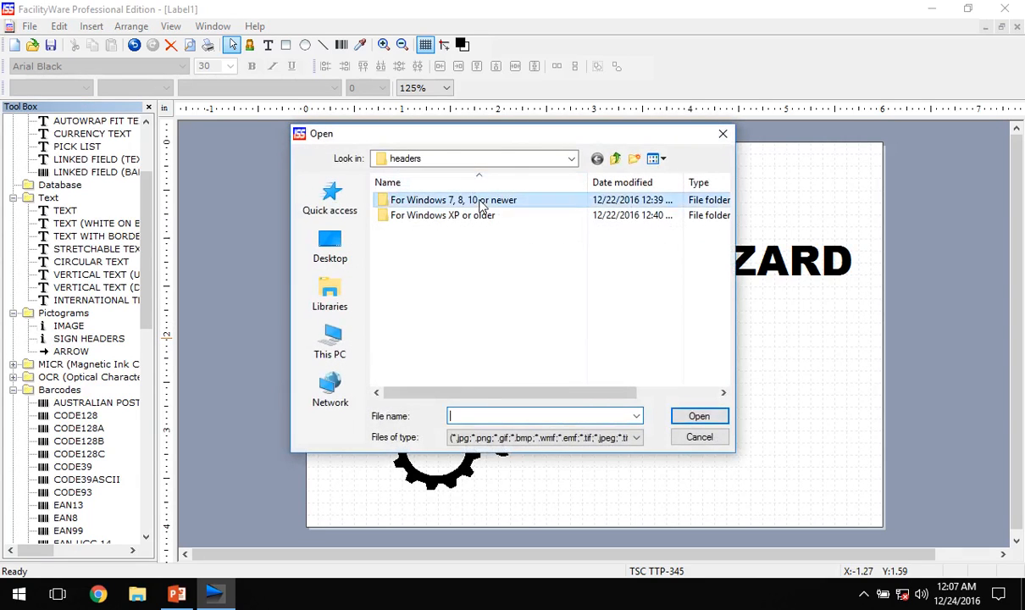
double_click(464, 200)
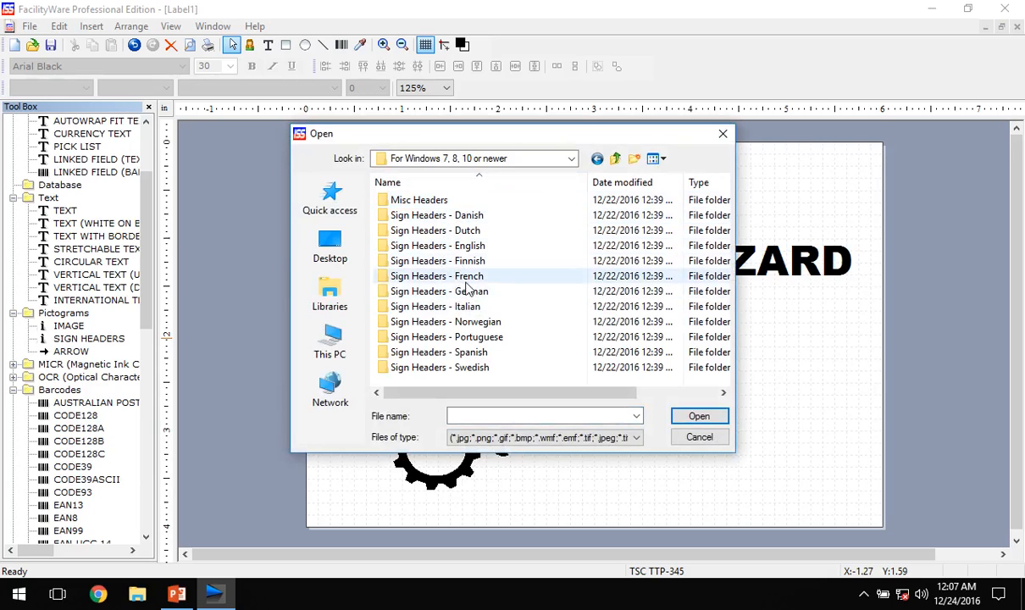
click(465, 246)
double_click(465, 246)
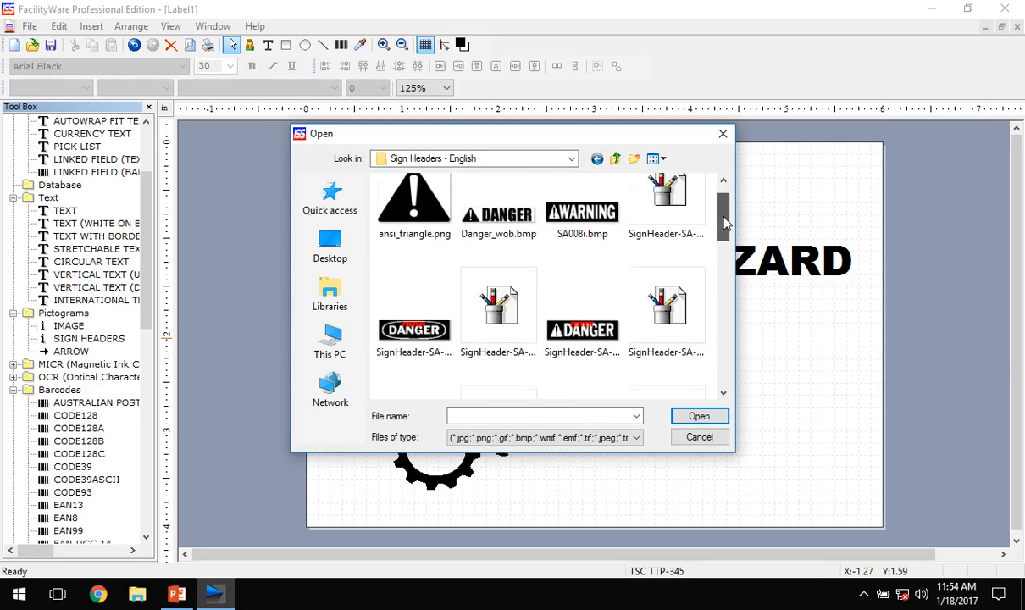
drag(725, 217, 730, 256)
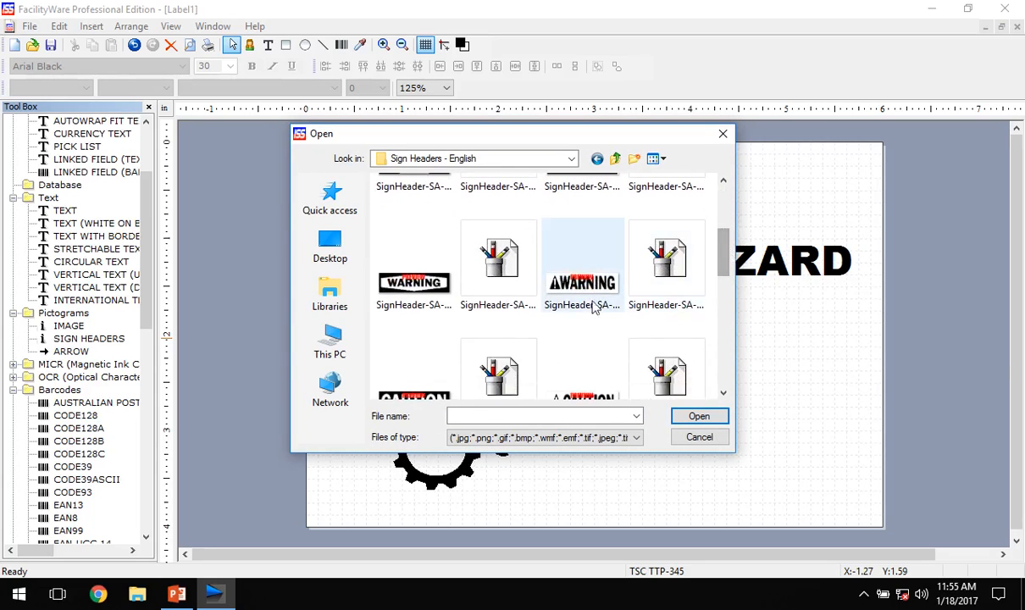
click(513, 266)
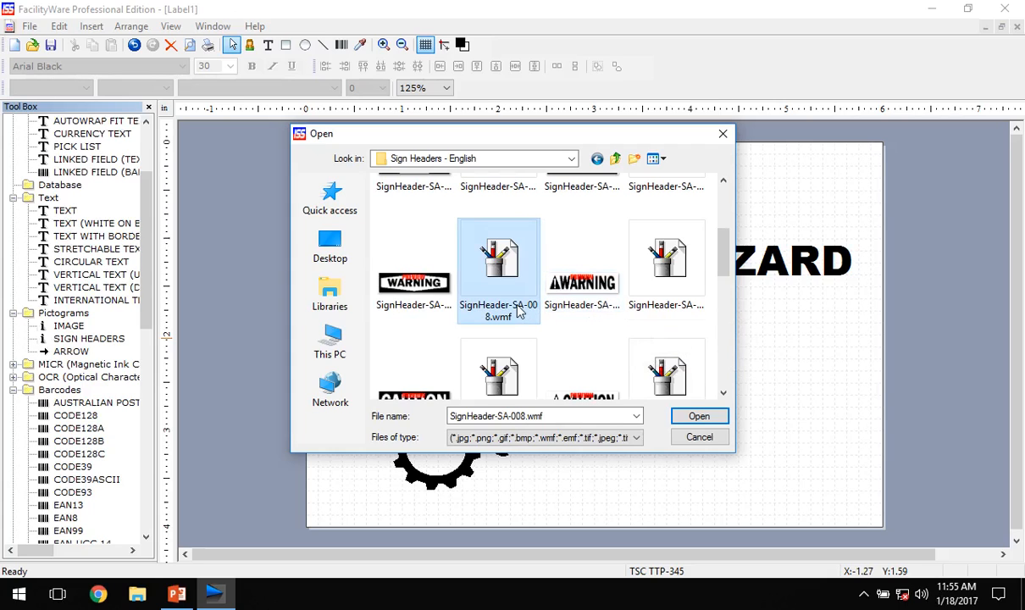
click(699, 416)
- Move the WARNING header to the label's upper-left corner and stretch it to about 5.9 in wide and 0.9 in high
drag(553, 150, 399, 258)
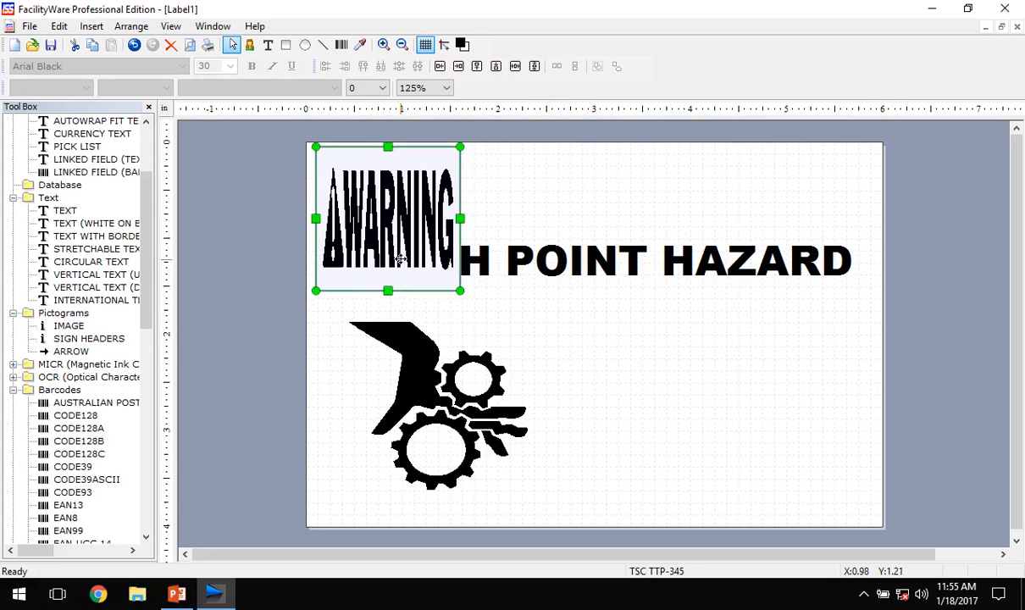
drag(459, 292, 879, 231)
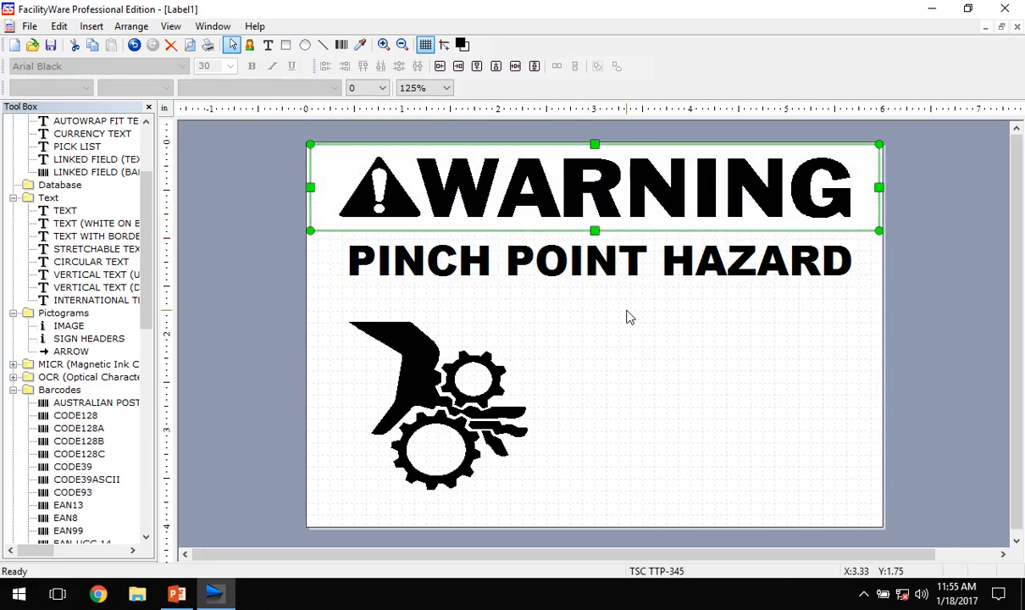
click(829, 423)
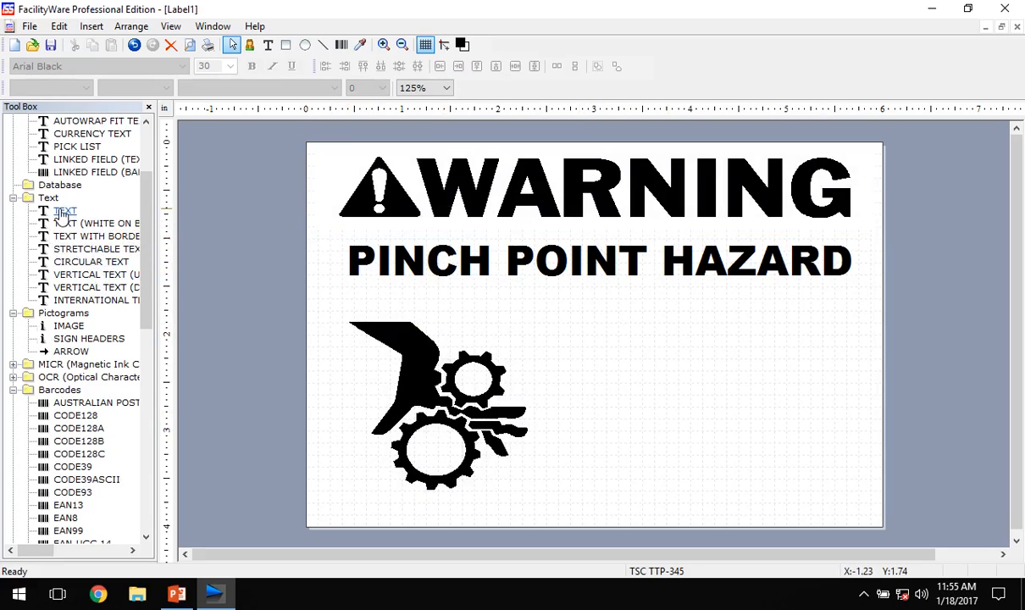
- Add a plain text box to the right of the gear pictogram and enlarge it to about 3.2 in wide and 1.7 in high
click(65, 210)
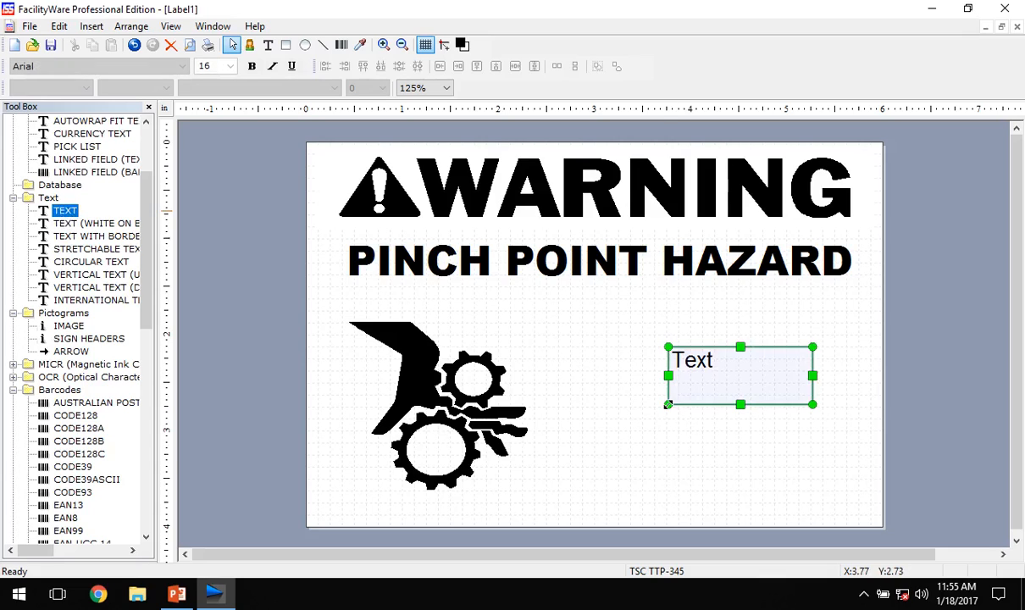
drag(668, 405, 669, 405)
drag(733, 376, 624, 334)
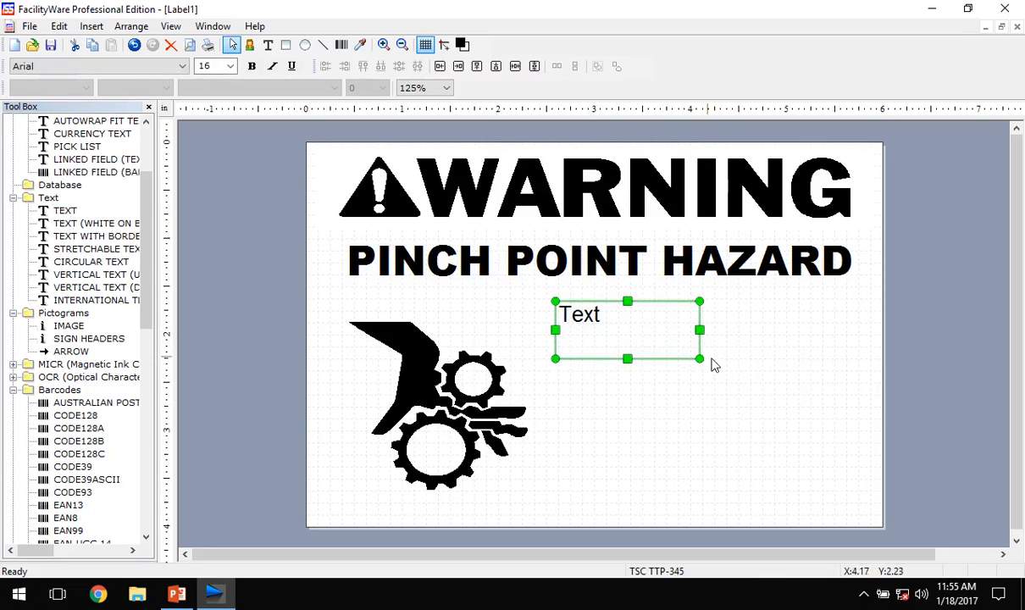
drag(700, 359, 863, 462)
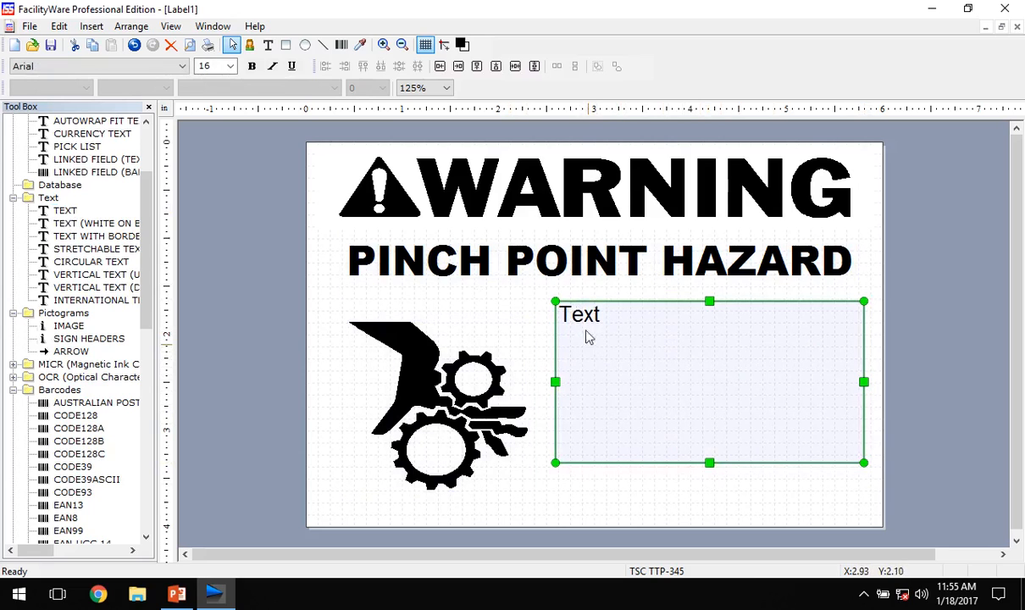
- Replace the new box's placeholder with "Pinch point hazard exists. Use caution when working on equipment."
double_click(582, 321)
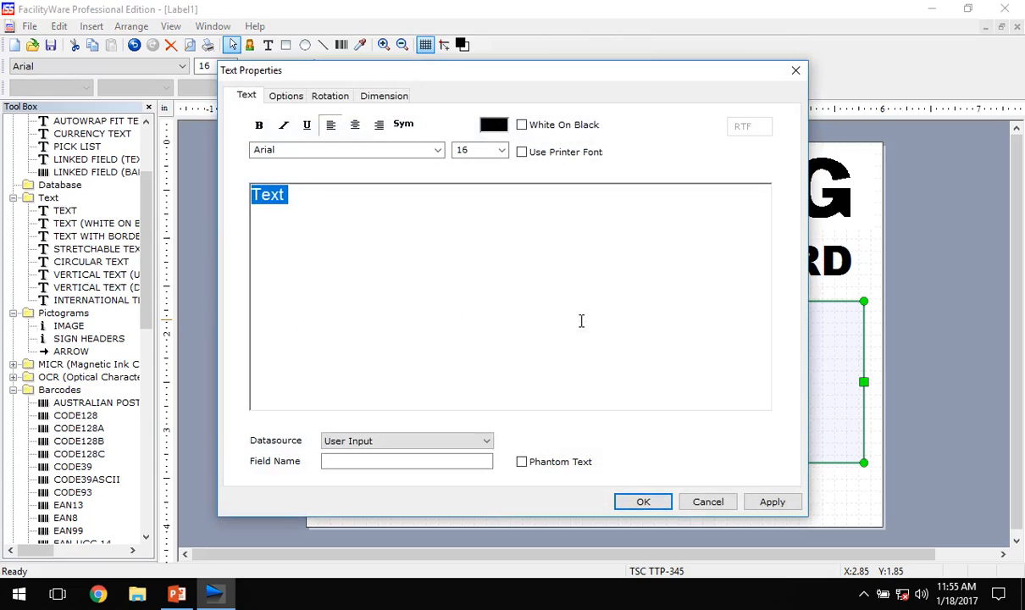
text(Pinch point hazard exis)
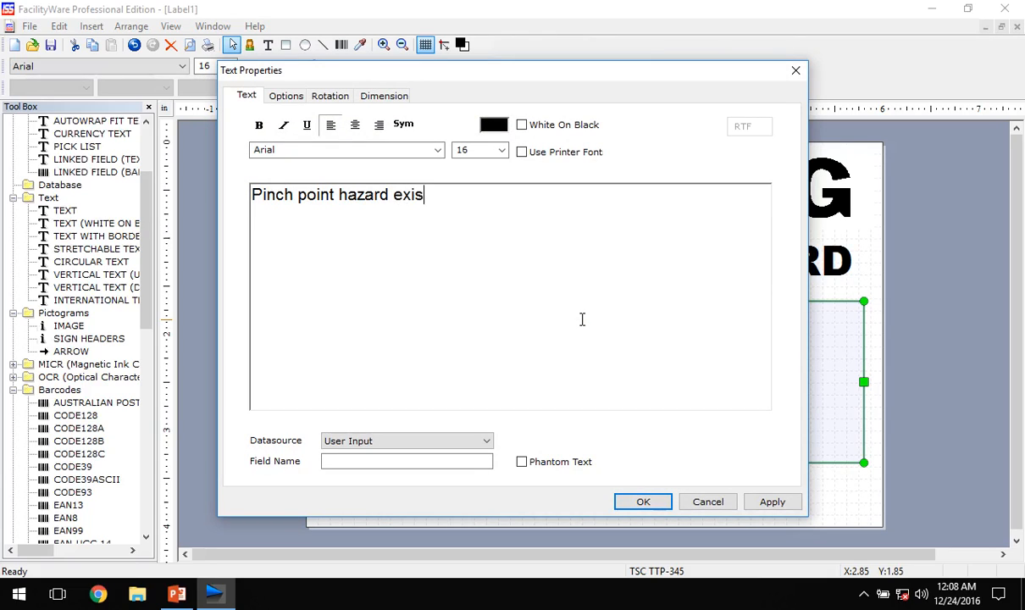
text(Use)
text( caution when working on)
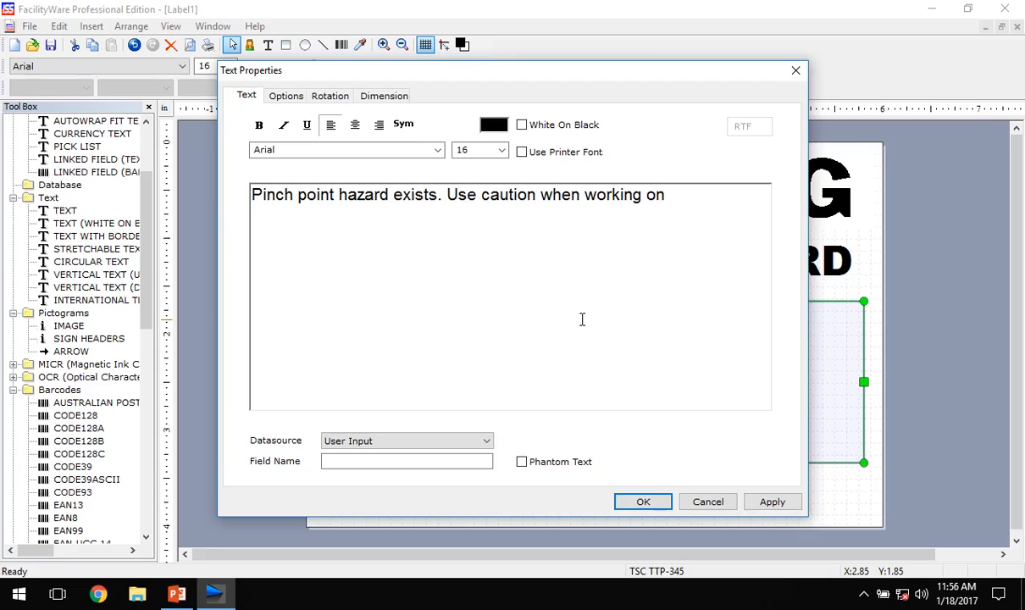
text( equipment.)
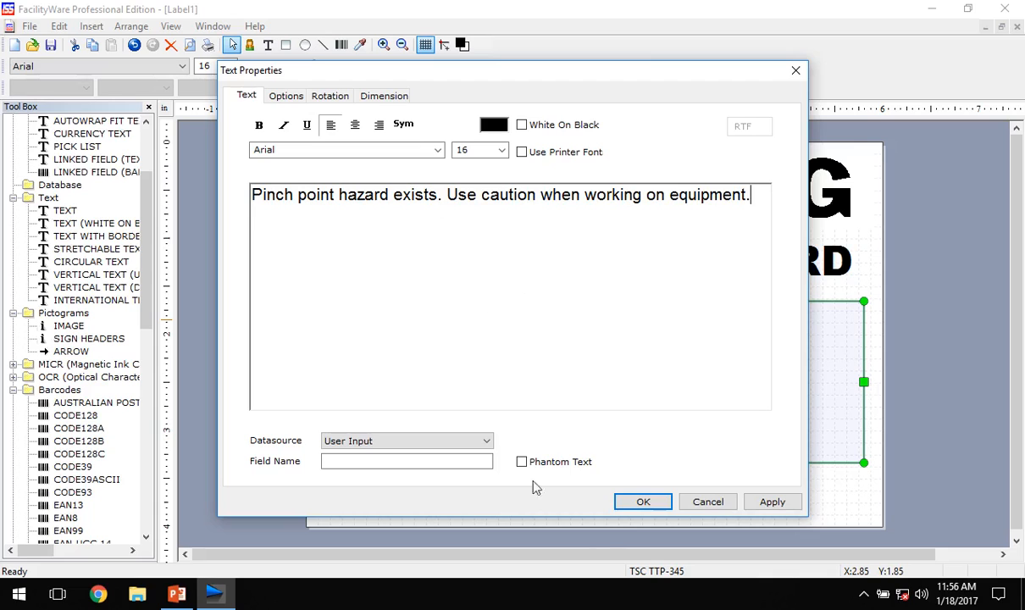
click(642, 501)
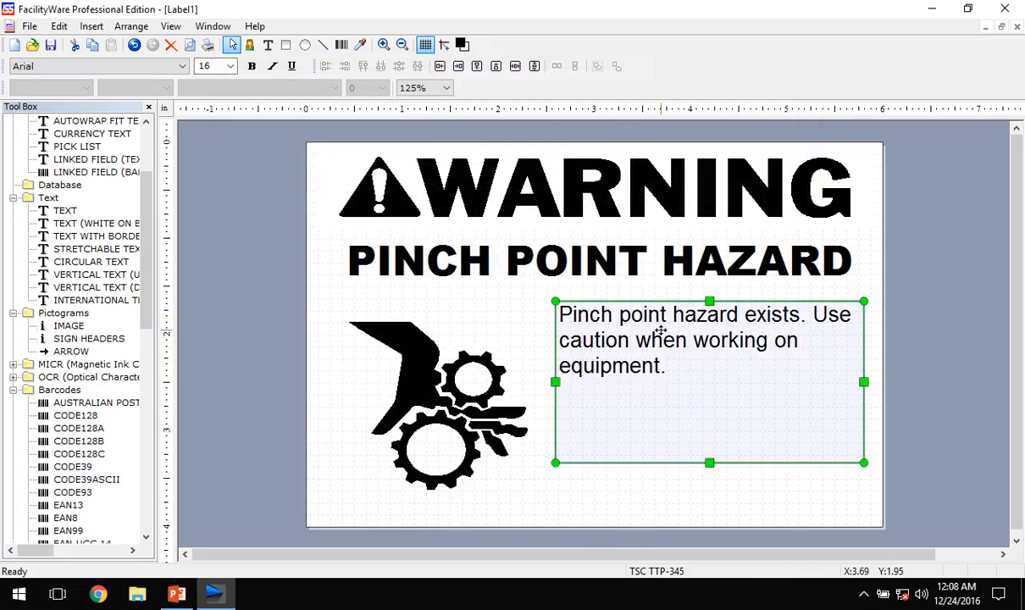
- Format the caution text beside the pictogram as 18 pt bold and centre it
double_click(673, 401)
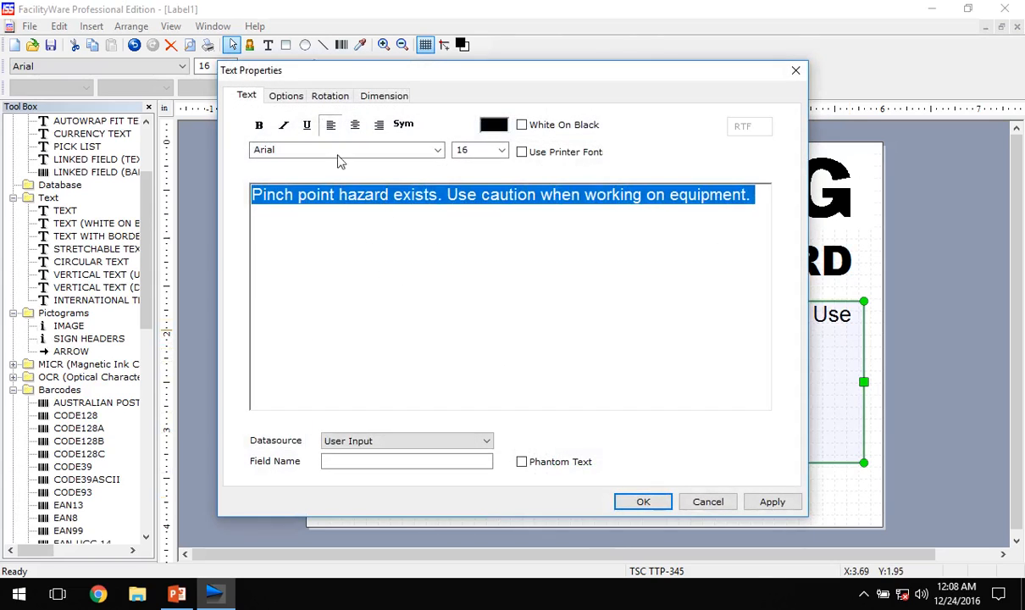
click(501, 150)
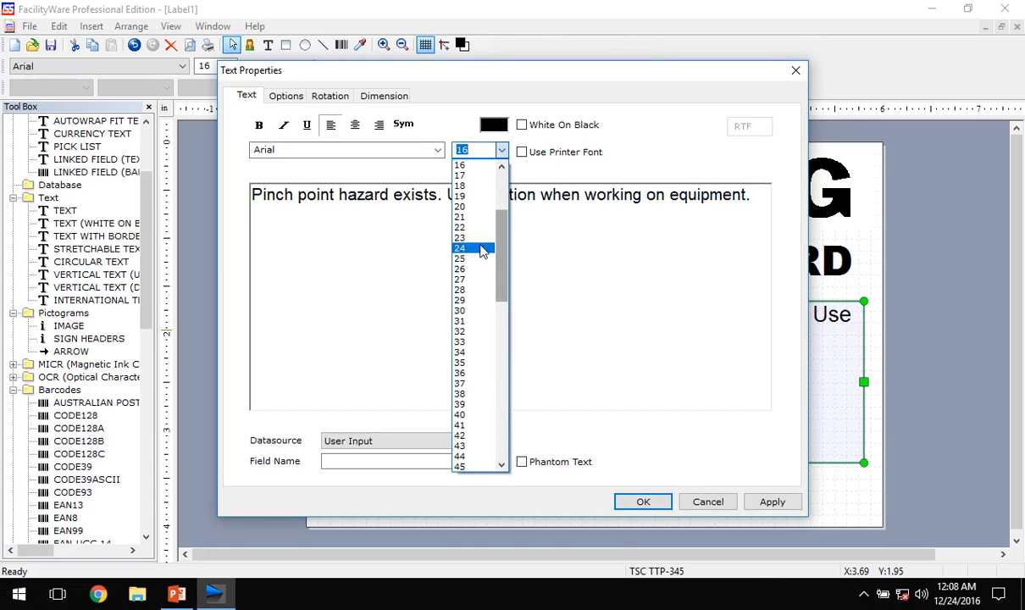
click(471, 185)
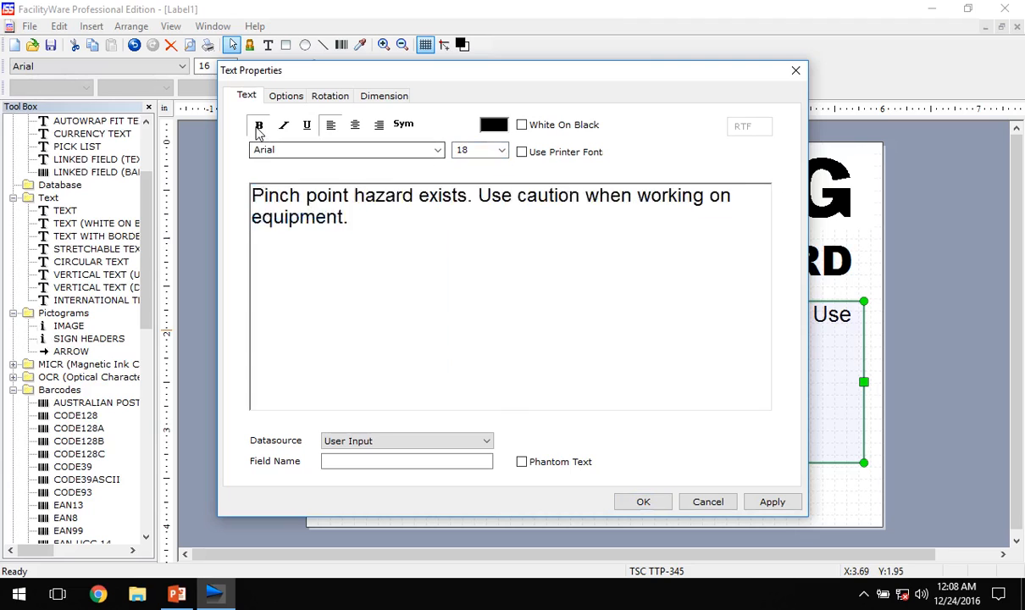
click(259, 125)
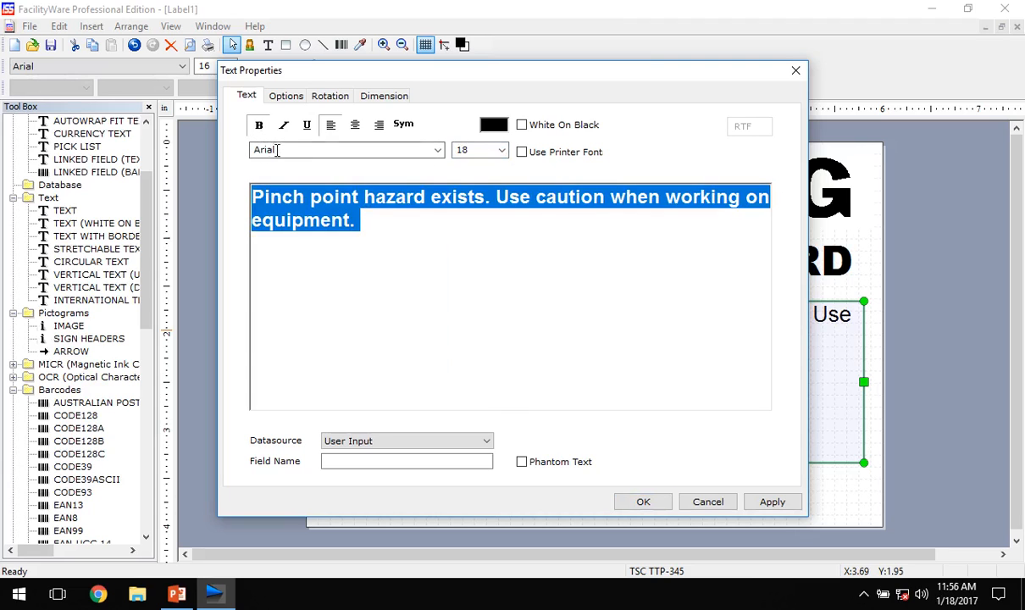
click(657, 505)
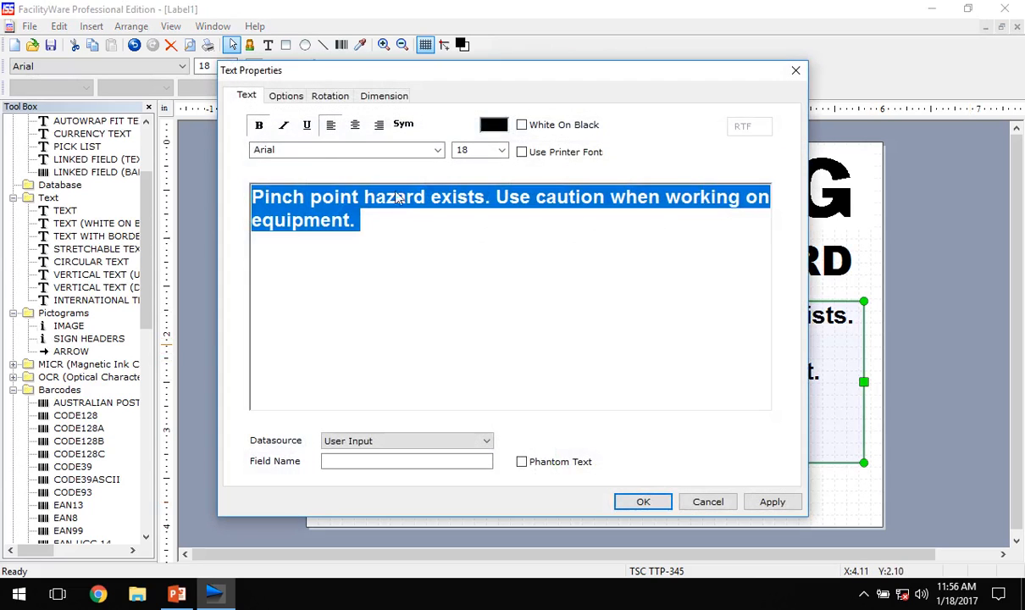
click(356, 125)
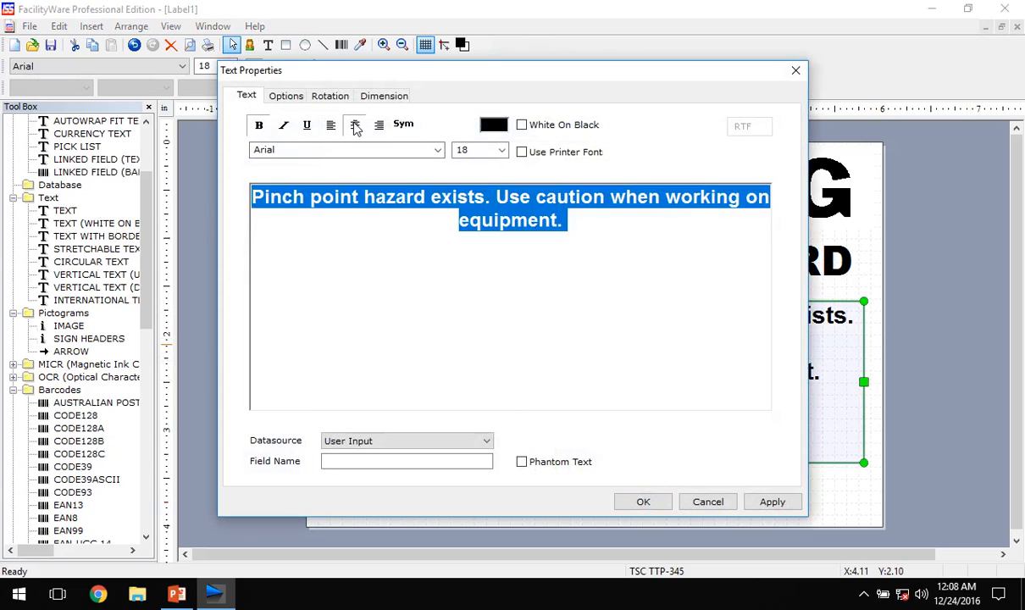
click(652, 502)
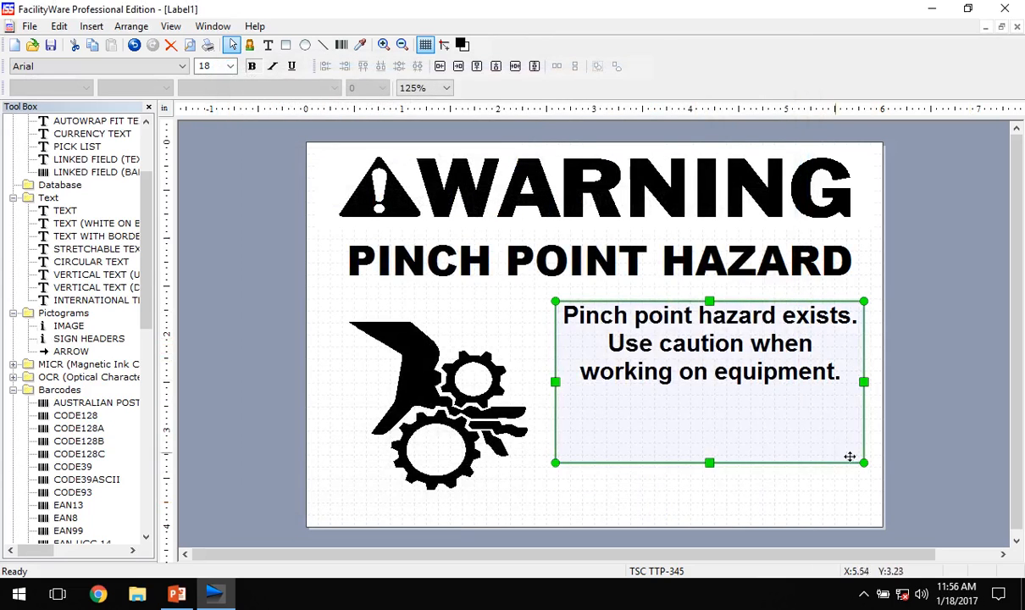
- Resize the caution text box to about 3.2 in wide and 1 in high, and move it down beside the gear pictogram
drag(720, 464, 711, 419)
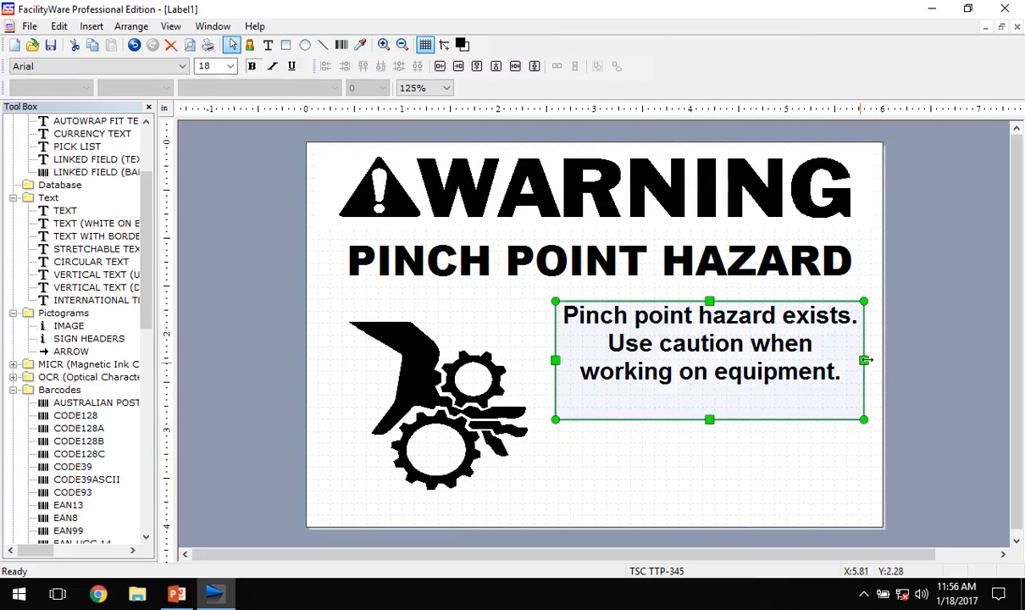
drag(863, 360, 787, 373)
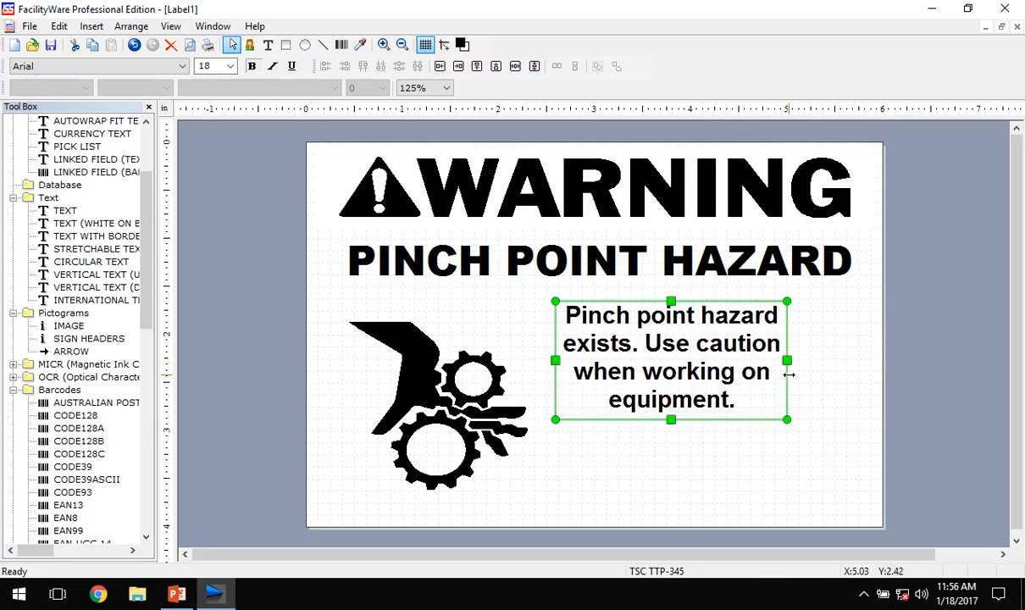
drag(787, 418, 858, 407)
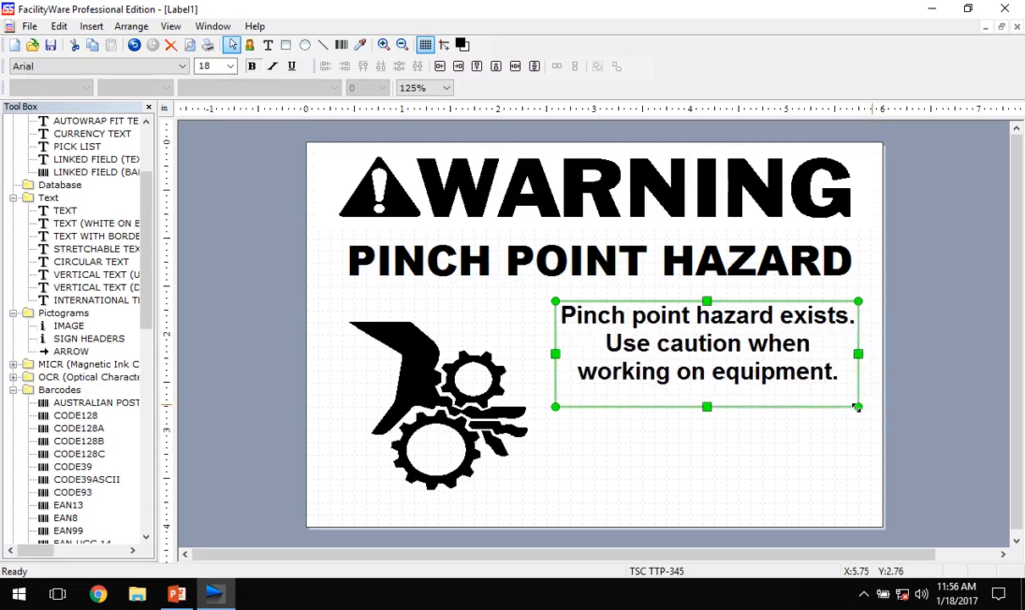
drag(738, 360, 732, 371)
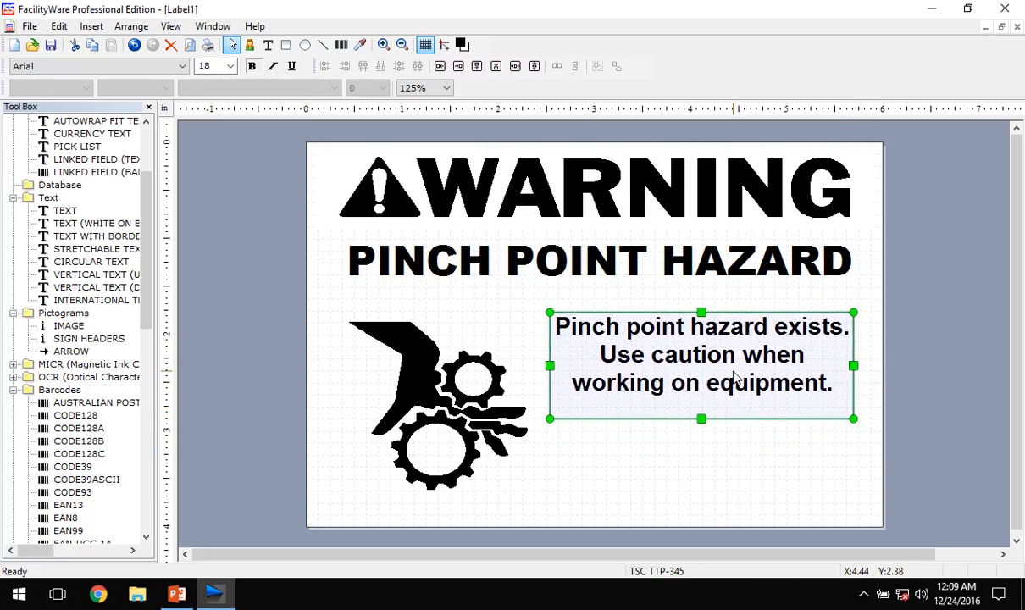
drag(701, 419, 701, 411)
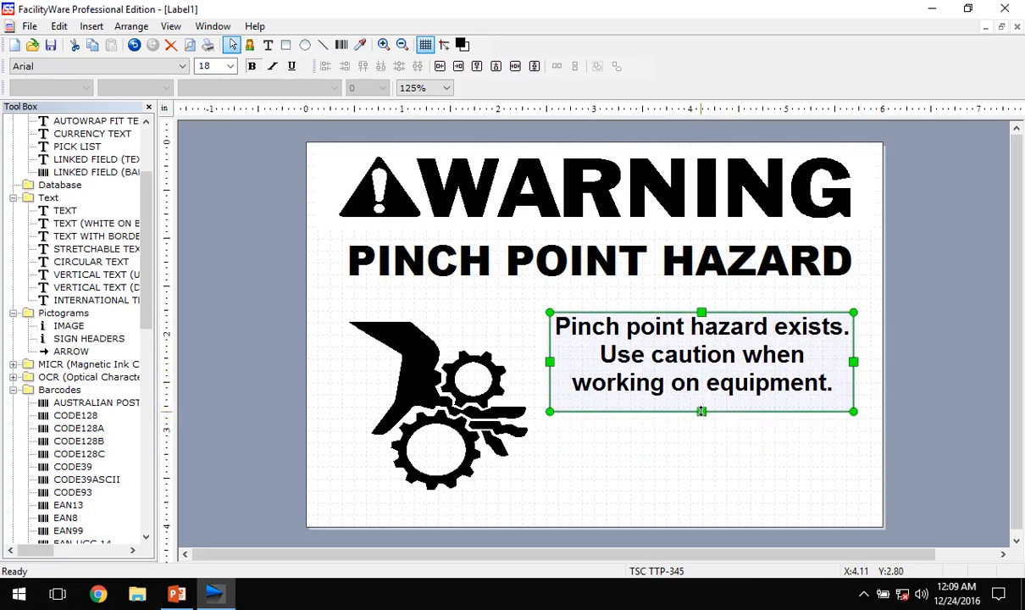
drag(709, 359, 713, 389)
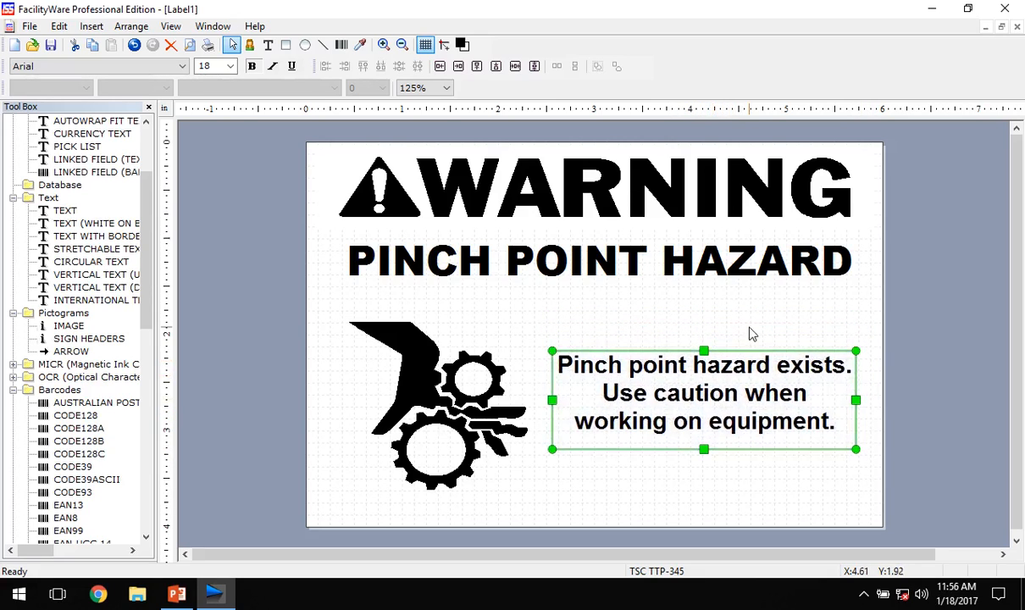
- Shrink the gear pictogram to about 1.7 in wide, and shift it and the caution text up slightly
click(485, 353)
drag(530, 489, 510, 471)
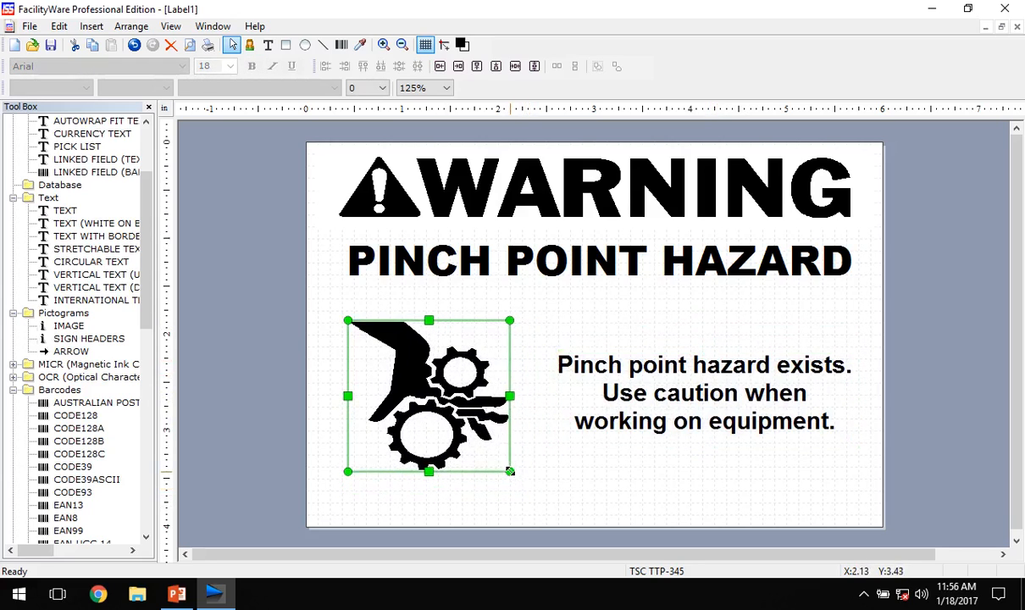
drag(489, 431, 495, 422)
drag(694, 405, 694, 373)
click(730, 314)
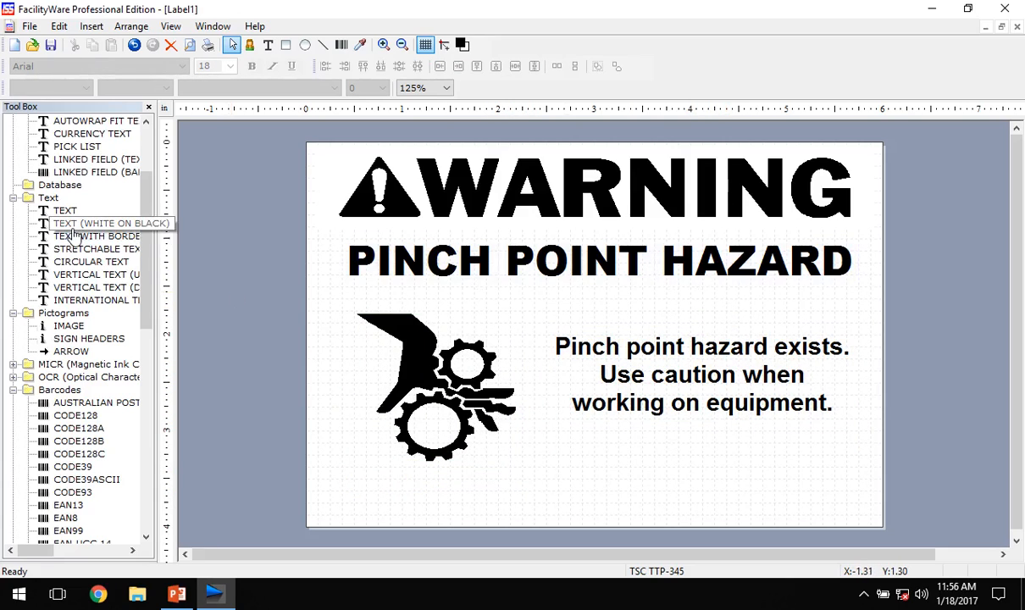
- Add a horizontal line about 1.5 in long above the caution text beside the gear pictogram
drag(145, 195, 150, 135)
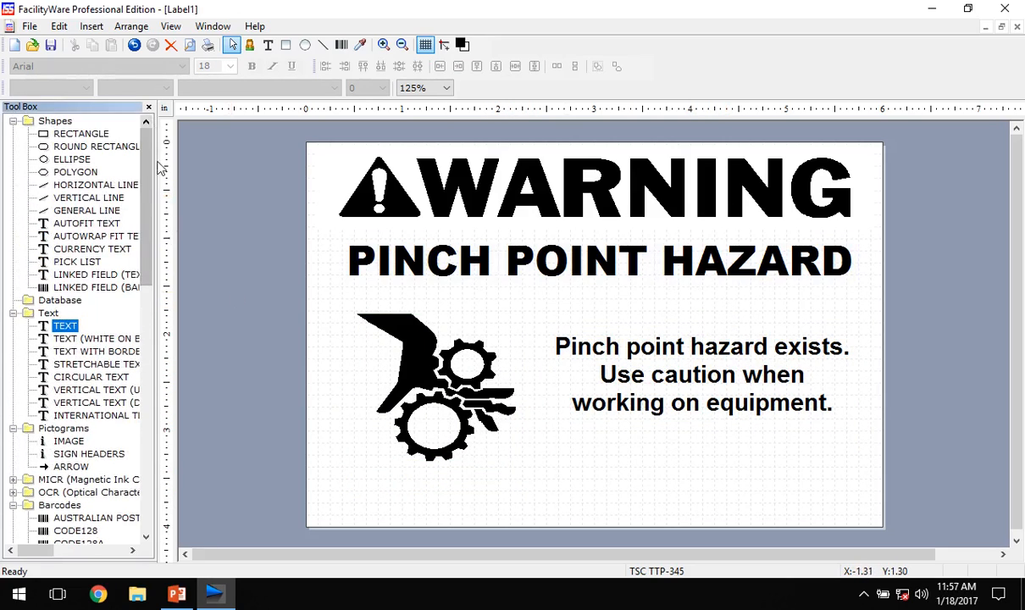
click(65, 185)
drag(567, 314, 712, 314)
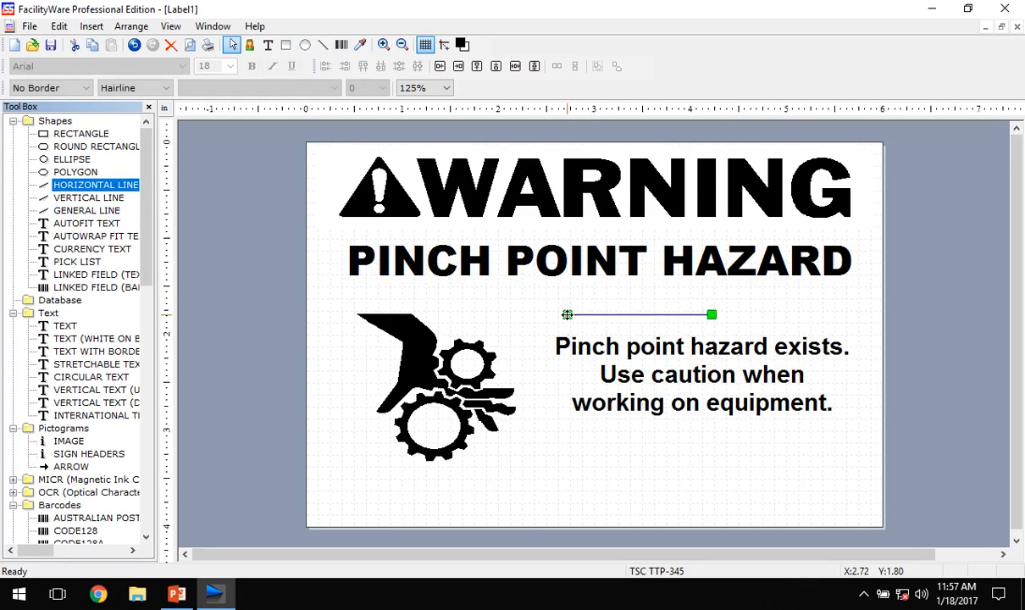
- Set the thickness of the line above the caution text to 4 pt
double_click(711, 315)
drag(508, 167, 383, 160)
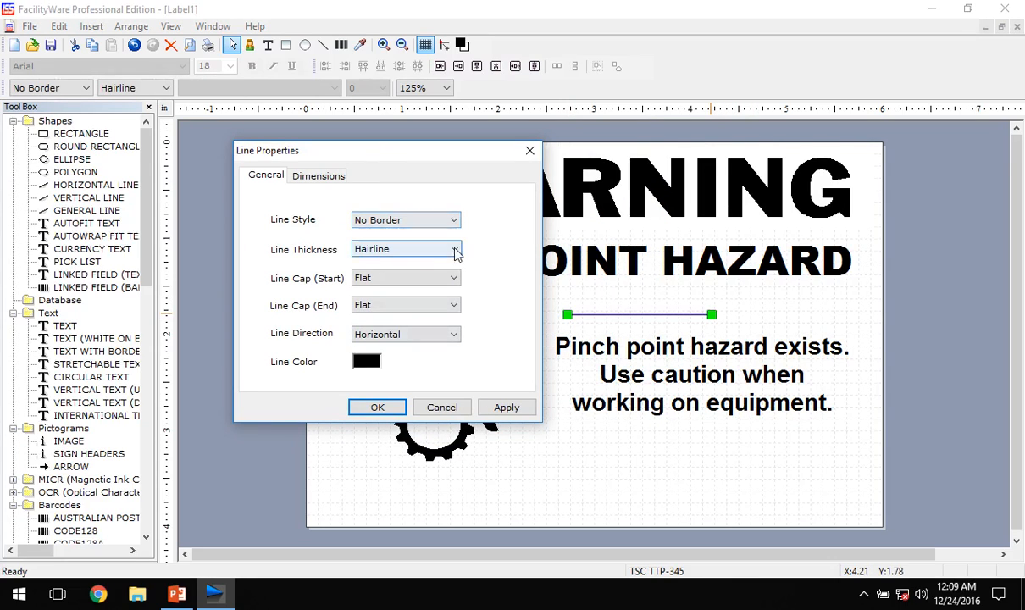
click(454, 249)
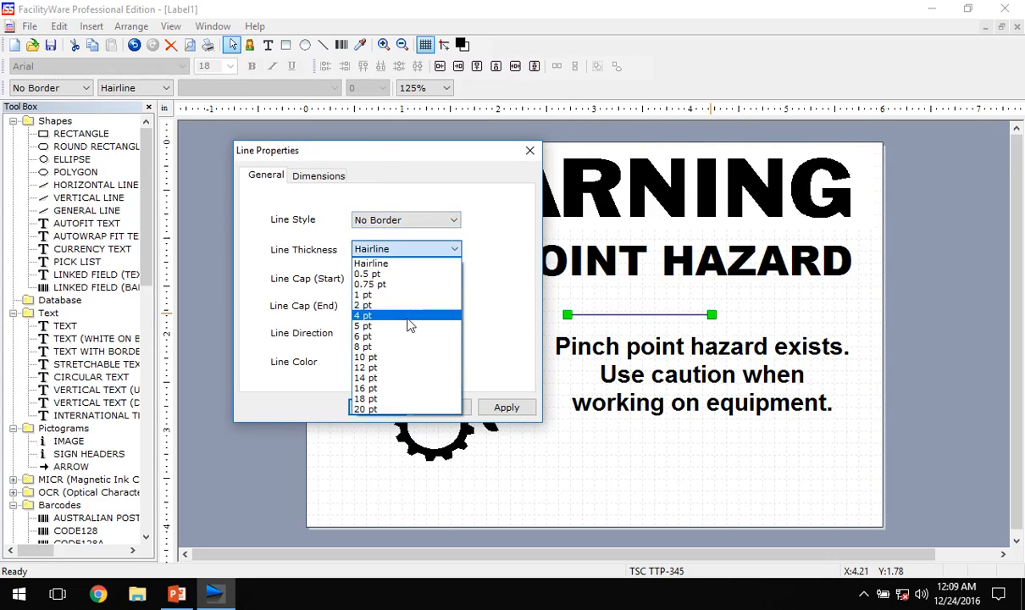
click(407, 317)
click(378, 406)
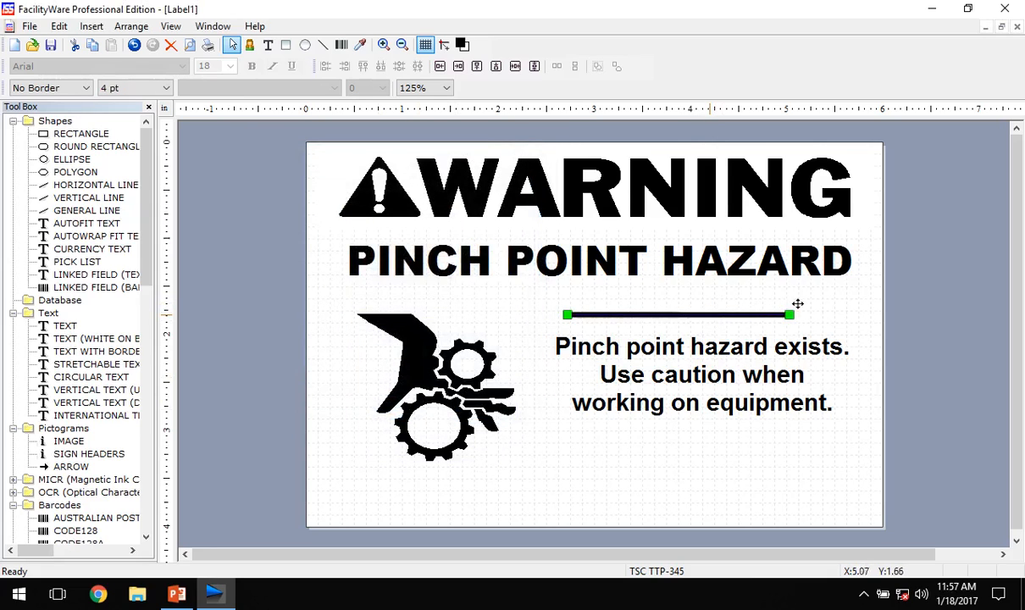
- Extend the line at both ends to about 3.1 in so it spans the width of the caution text
drag(795, 312, 850, 315)
drag(565, 314, 552, 314)
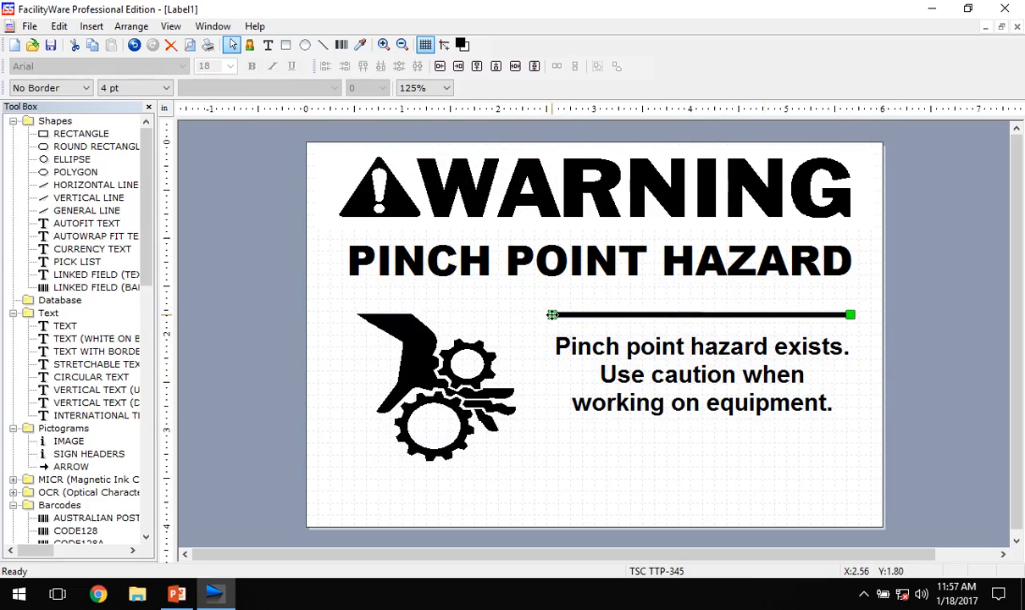
click(908, 339)
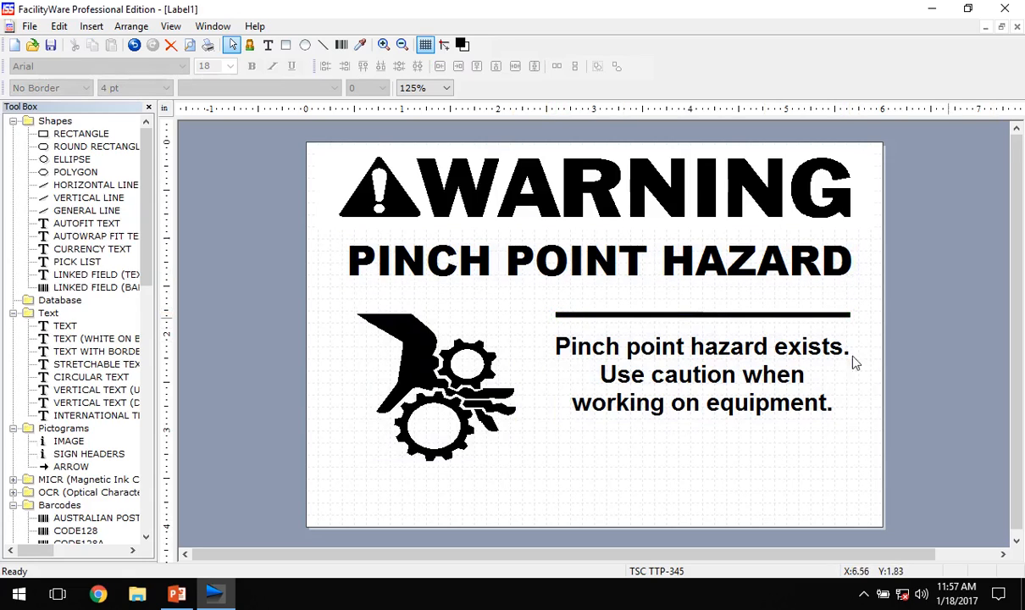
- Place a copy of the line directly beneath the caution text and nudge the text between the two lines
click(786, 317)
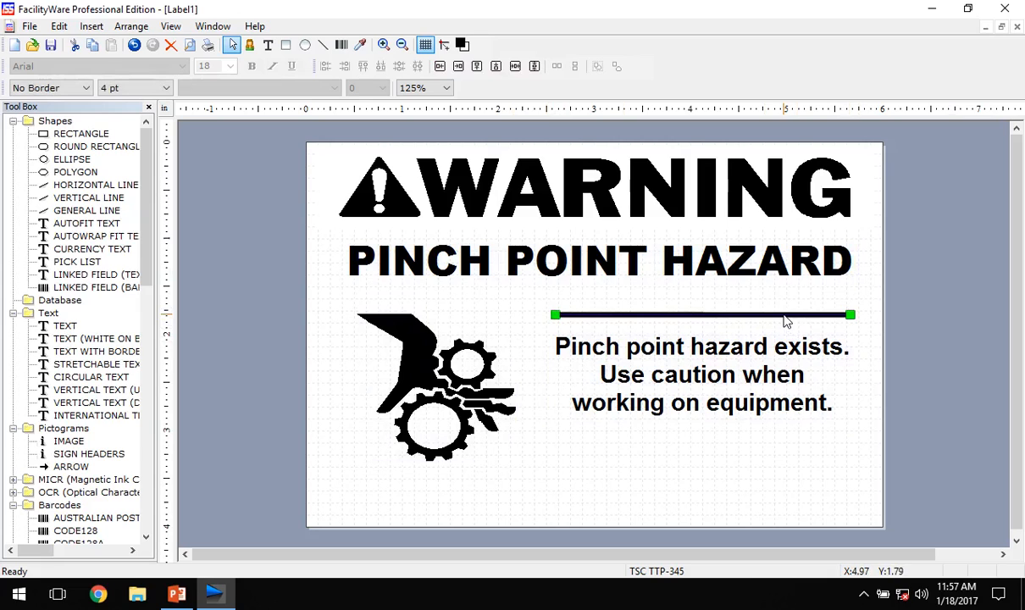
right_click(785, 319)
click(813, 340)
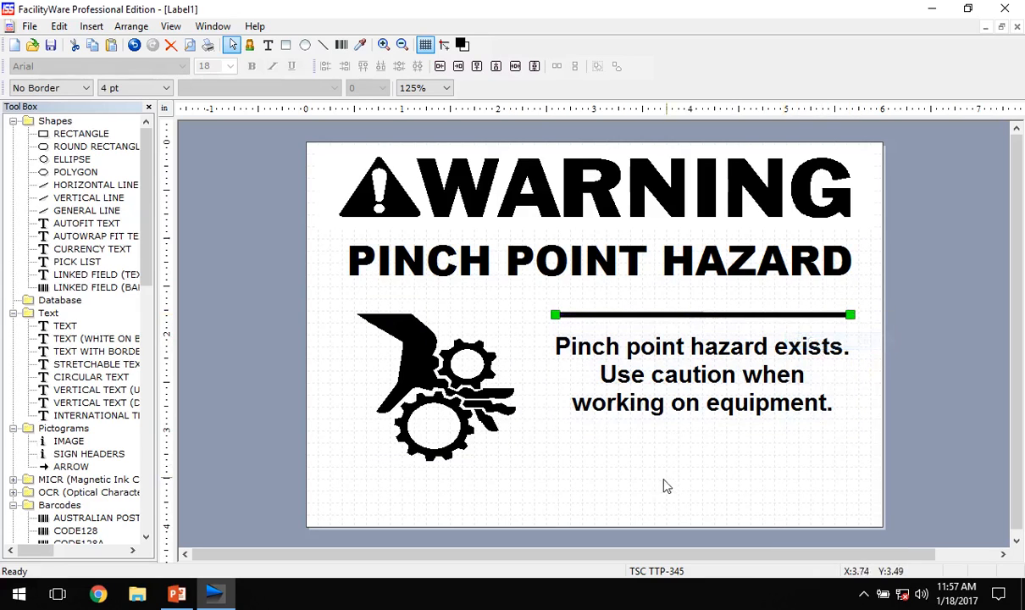
click(623, 459)
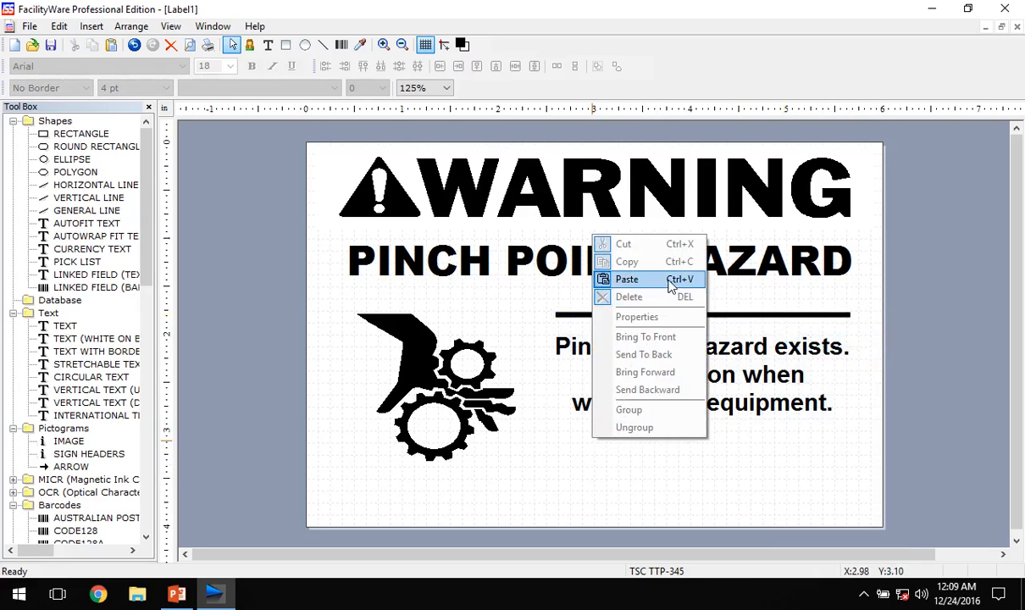
click(671, 279)
drag(731, 446, 692, 445)
drag(692, 378, 691, 379)
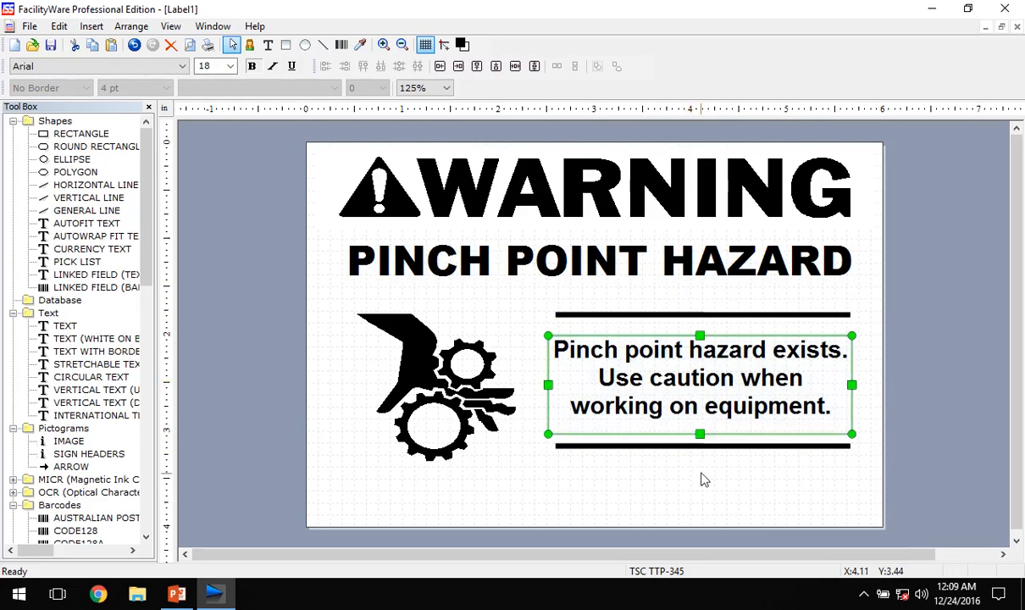
- Offset the lower line to the right, and the caution text, upper line and PINCH POINT HAZARD heading to the left
click(715, 449)
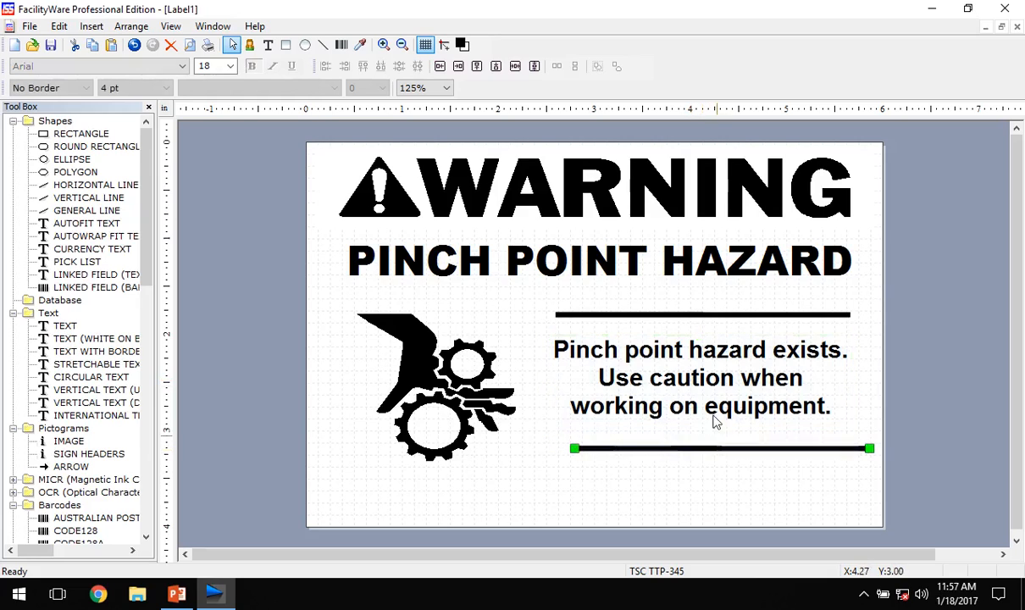
drag(714, 421, 697, 424)
drag(730, 313, 713, 316)
drag(647, 268, 616, 268)
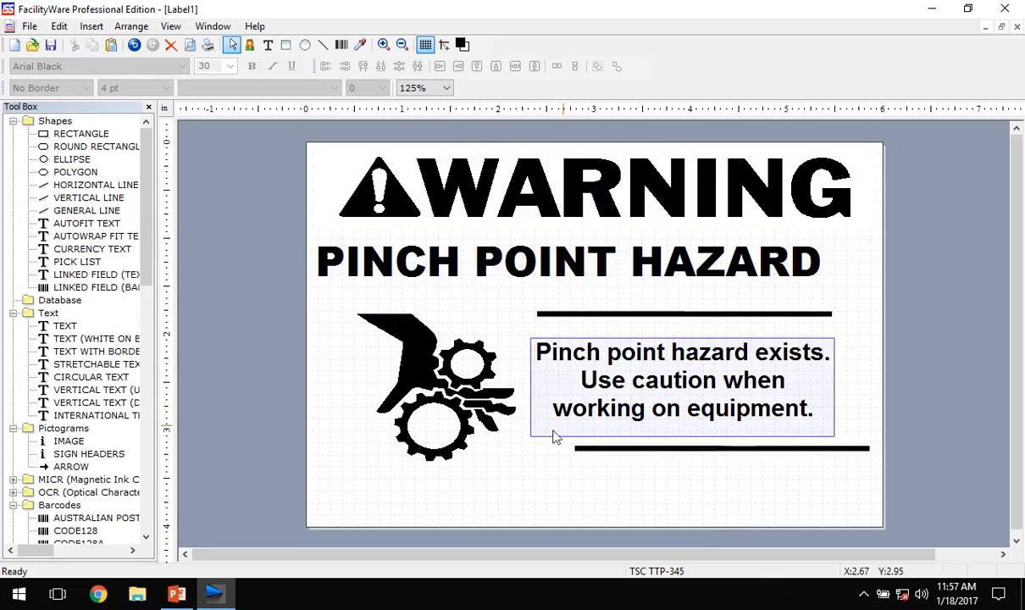
- Add stretchable text reading "For Maintenance Call:" plus the contact's name and extension, and enlarge it along the label's lower edge
click(87, 366)
click(362, 481)
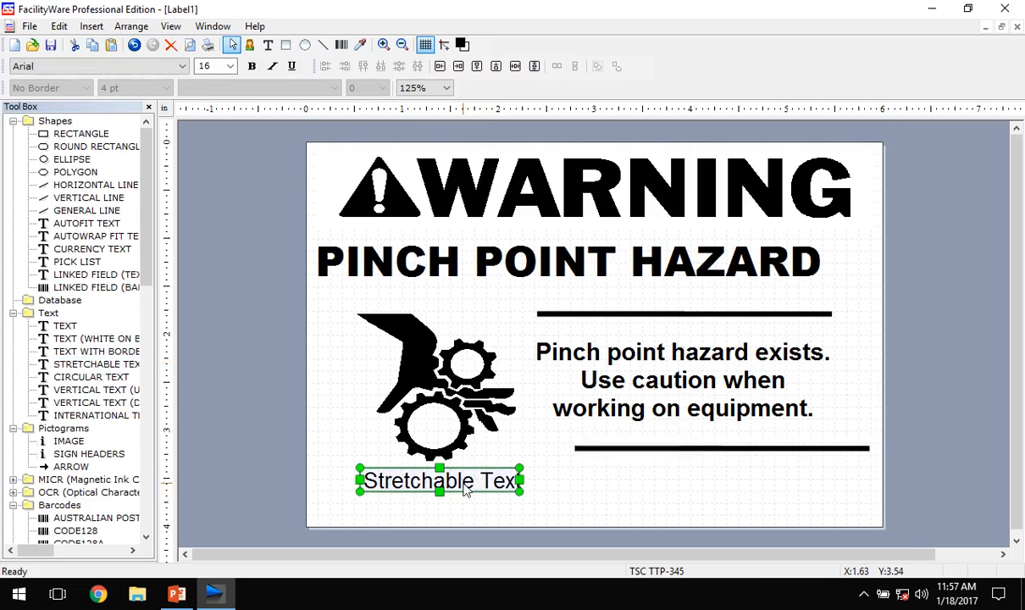
double_click(464, 489)
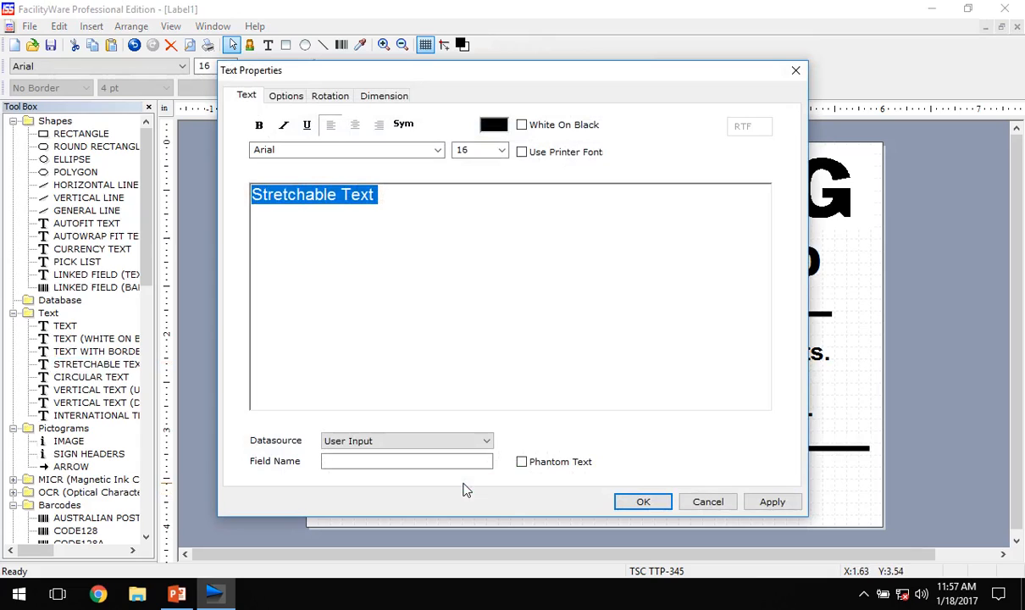
text(Ma)
text(Maintenance C)
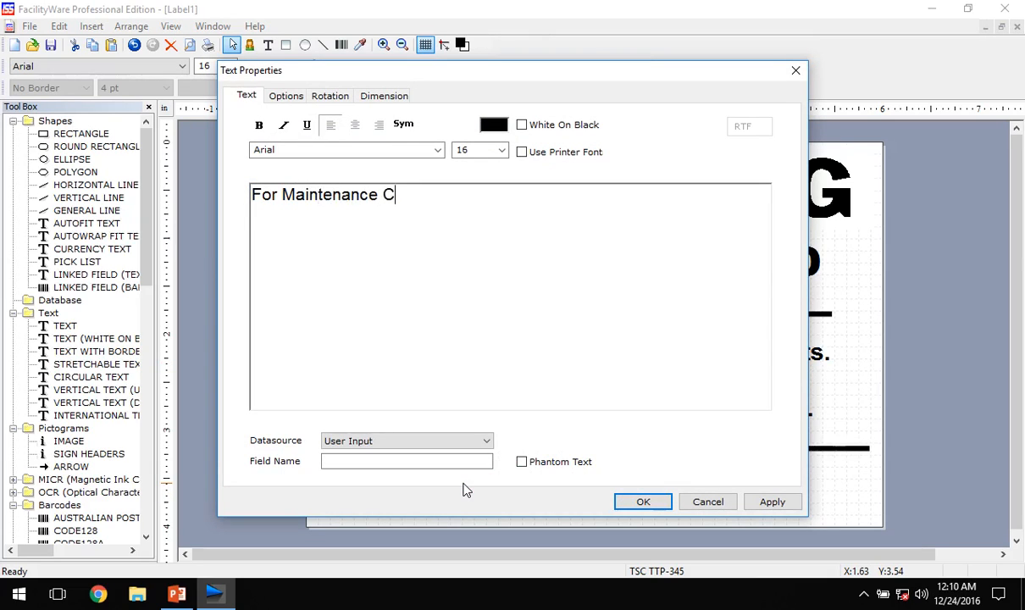
text(all:)
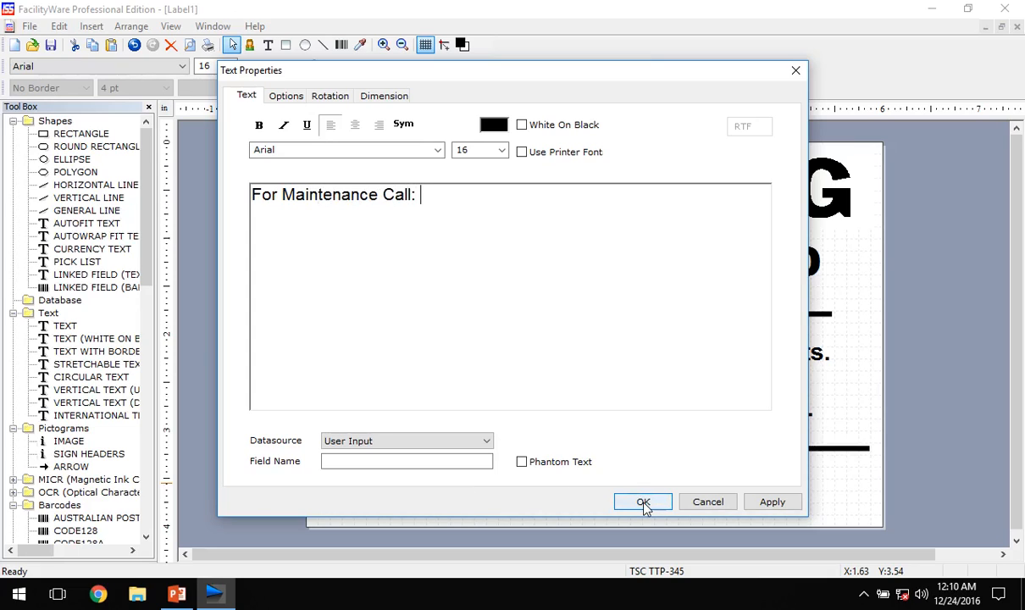
text( Bill)
text(x)
text(341)
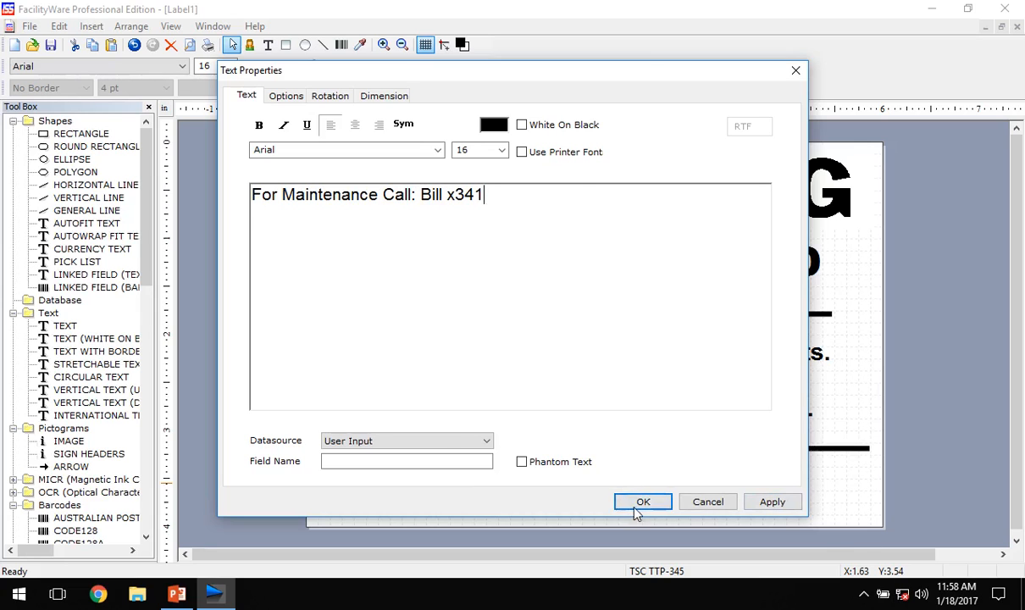
click(636, 505)
drag(663, 495, 724, 504)
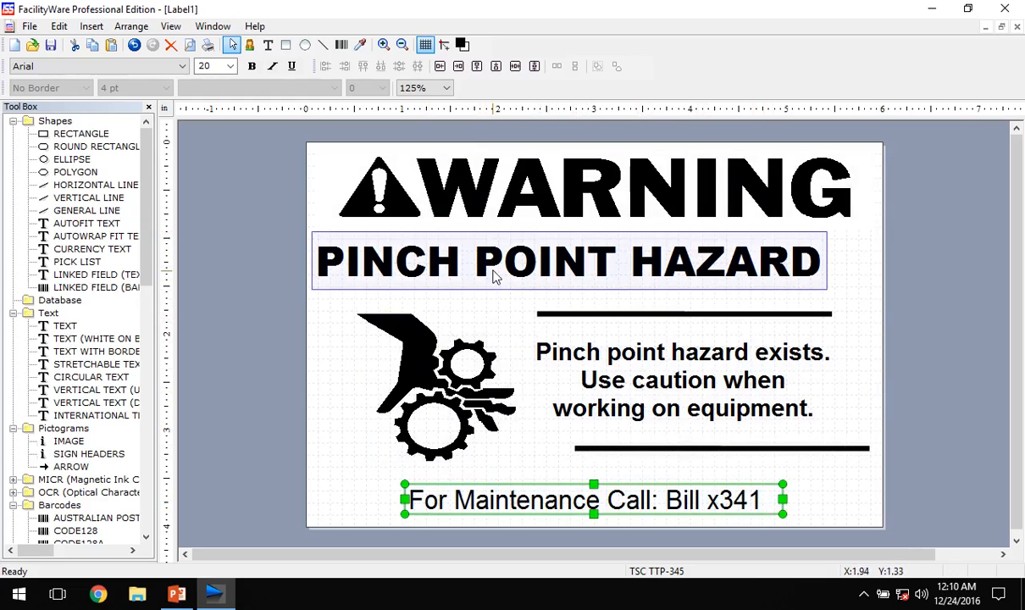
- Examine the heading, caution text, maintenance text, pictogram, WARNING header and upper line one by one as separate objects on the label
click(493, 273)
click(678, 398)
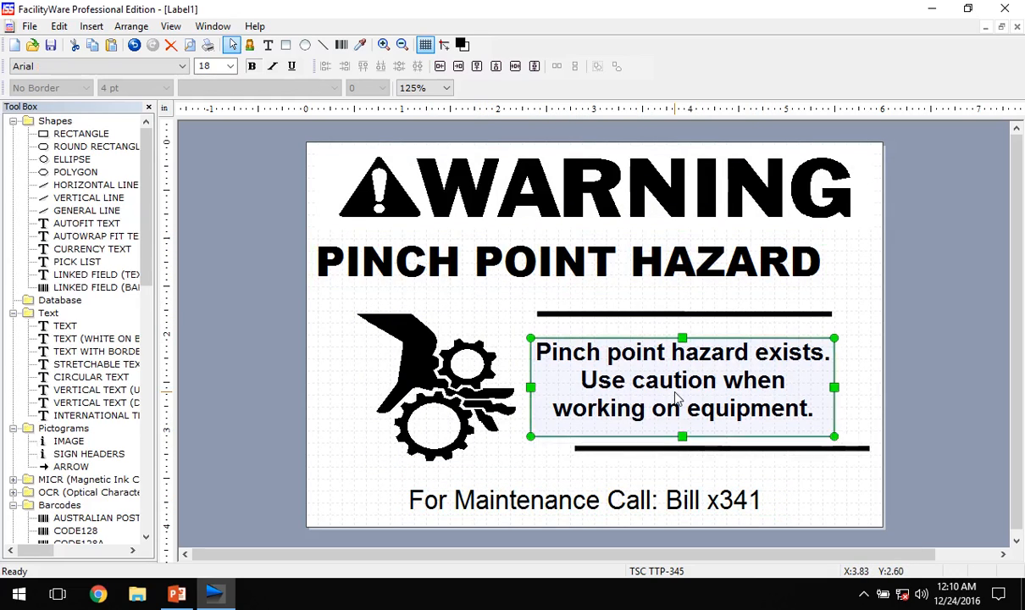
click(591, 499)
click(464, 335)
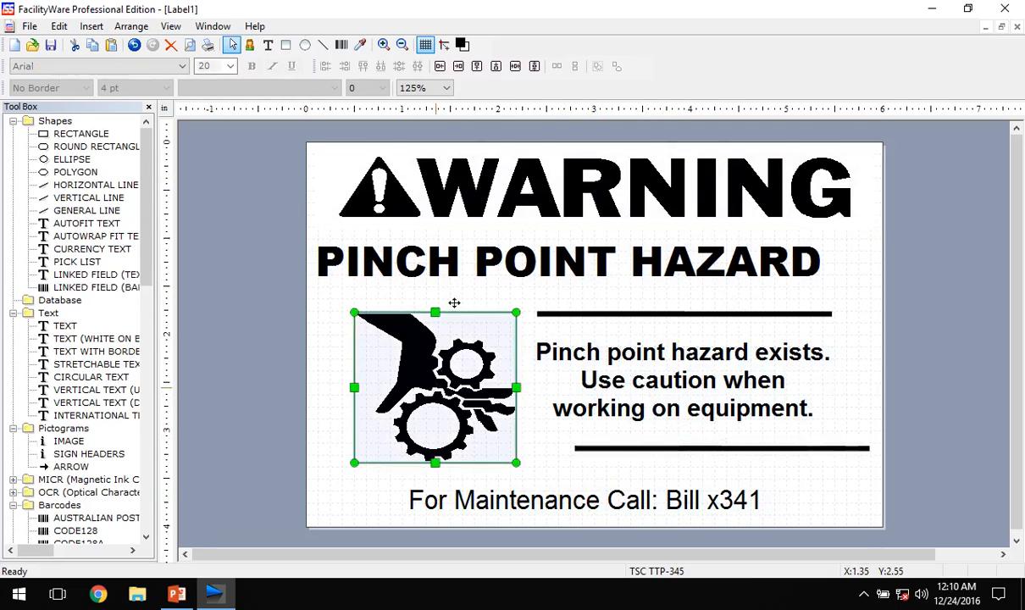
click(481, 182)
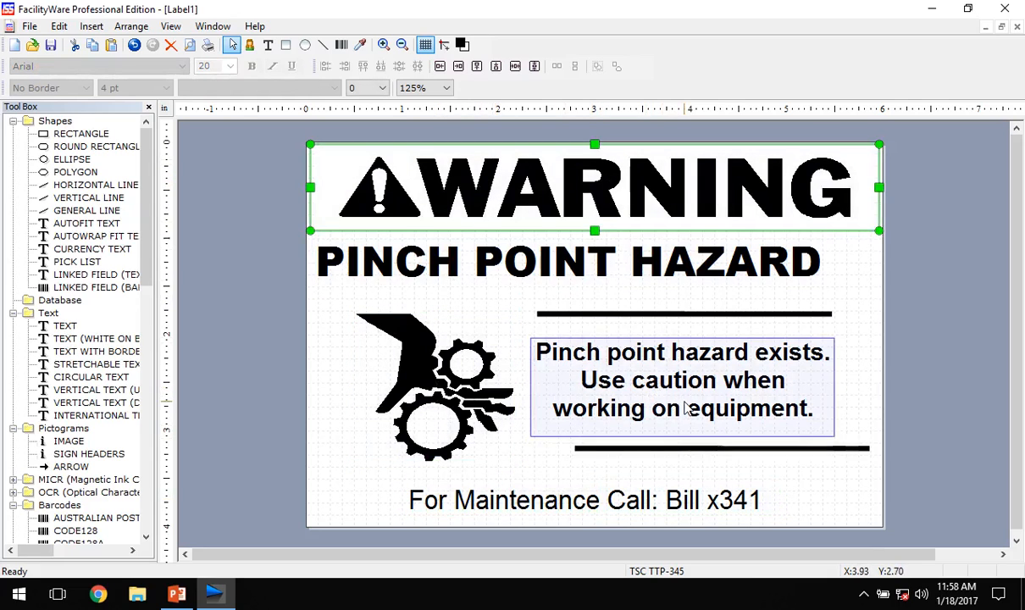
click(675, 315)
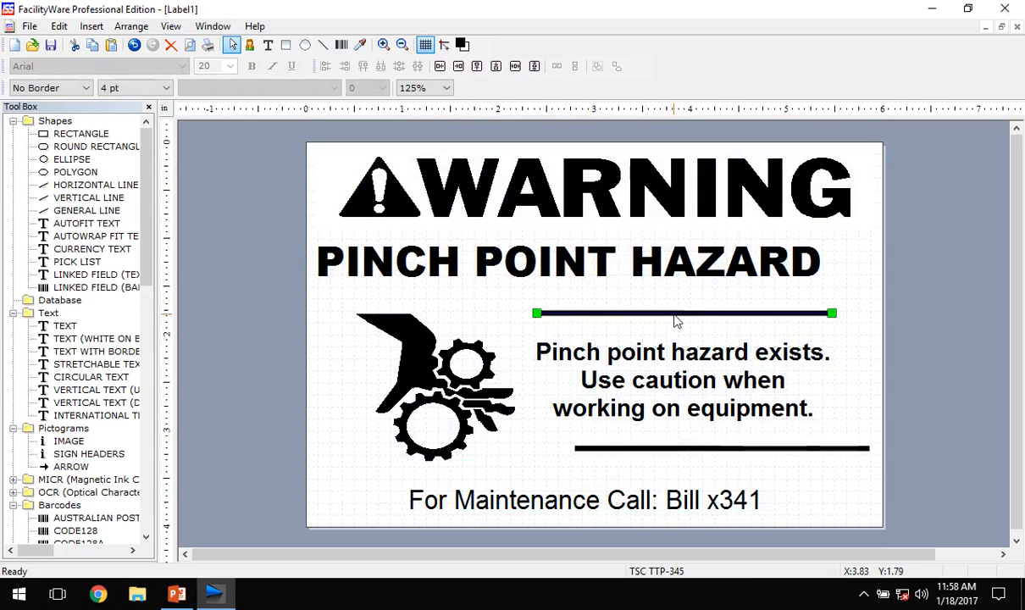
click(930, 271)
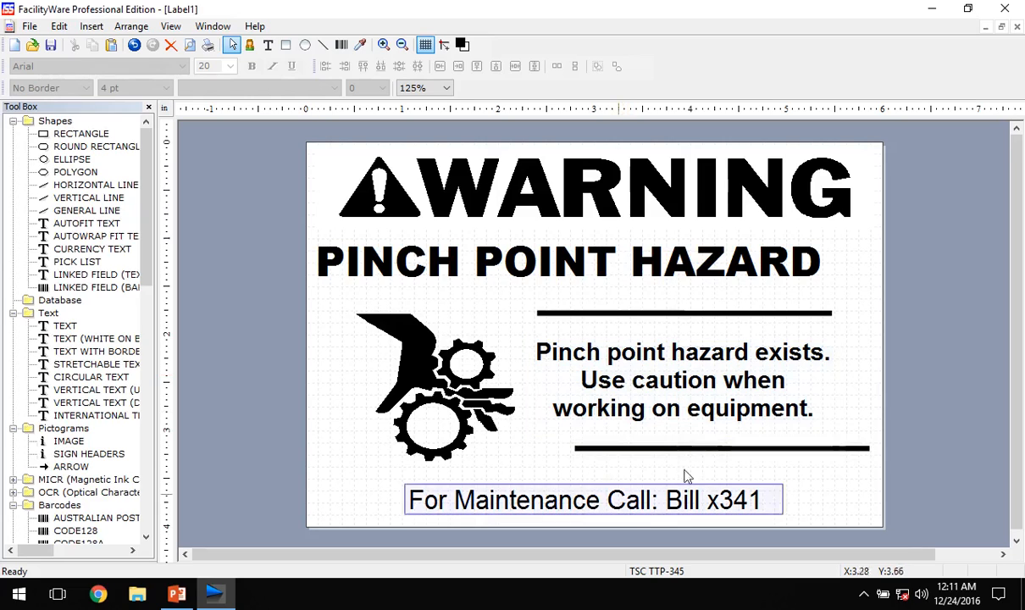
click(640, 384)
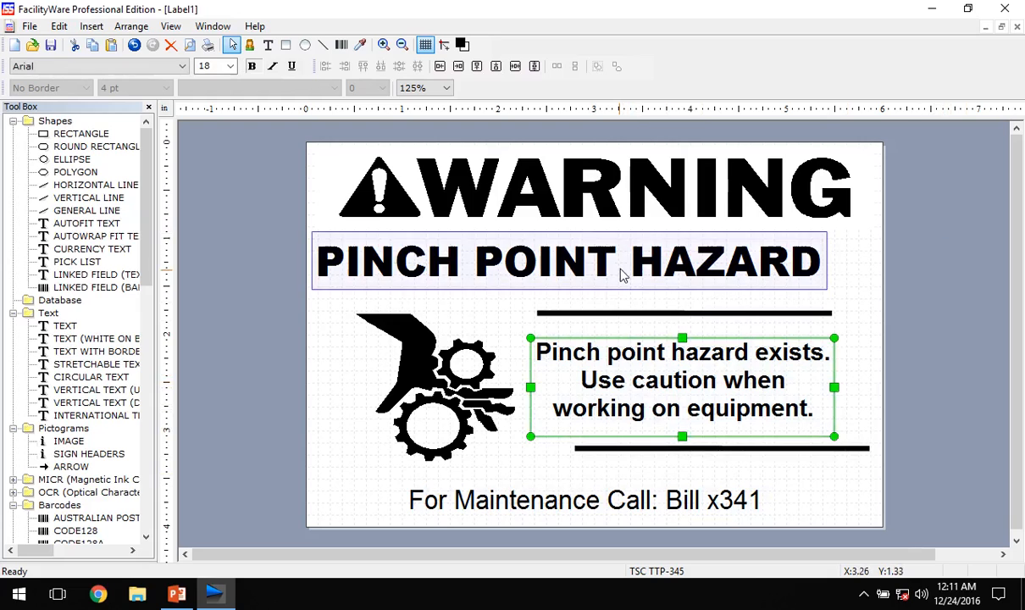
- Centre the PINCH POINT HAZARD heading horizontally on the label under the WARNING header
click(620, 272)
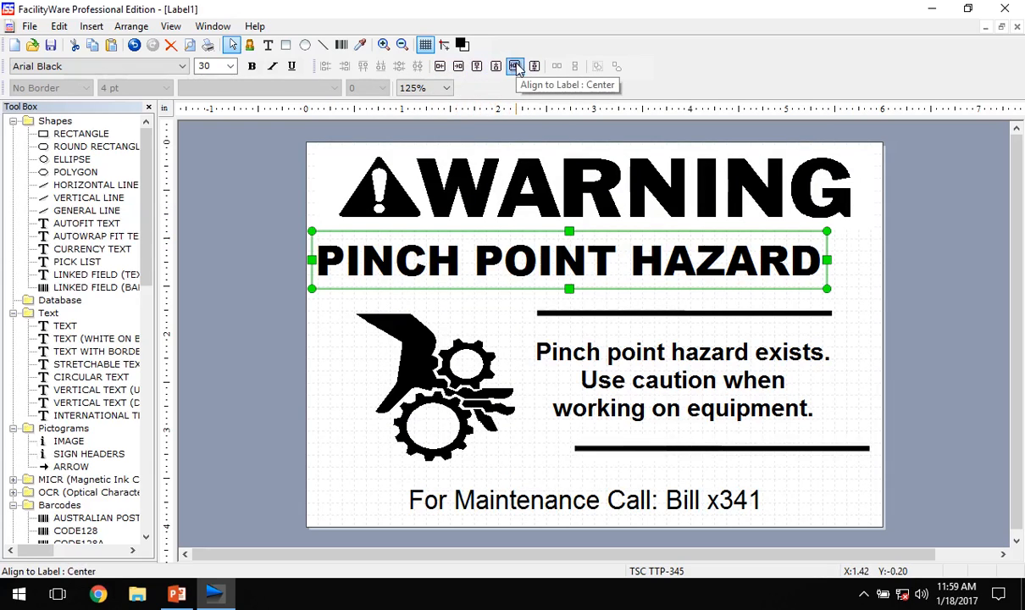
click(514, 66)
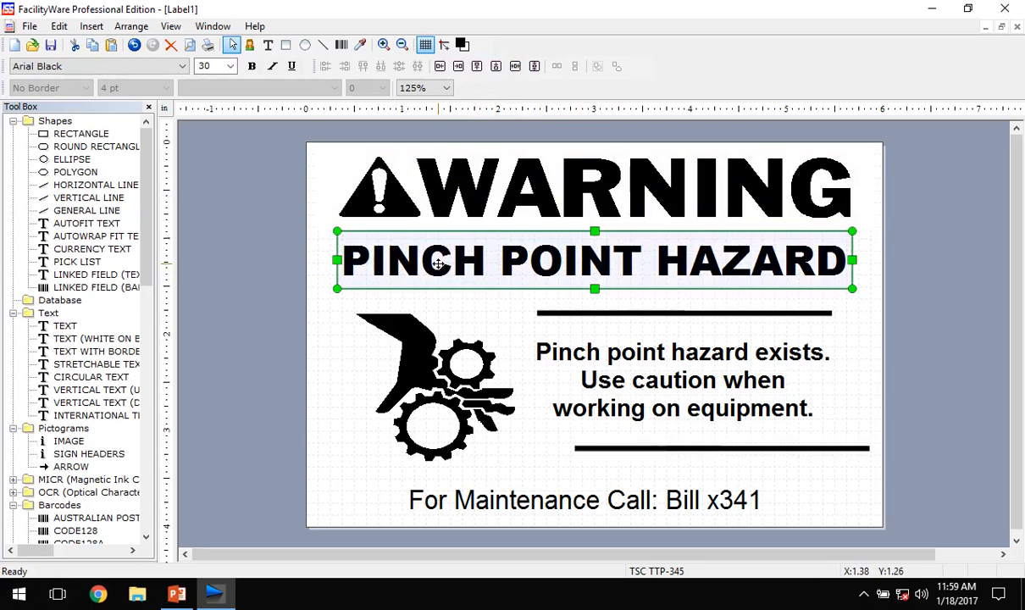
click(462, 188)
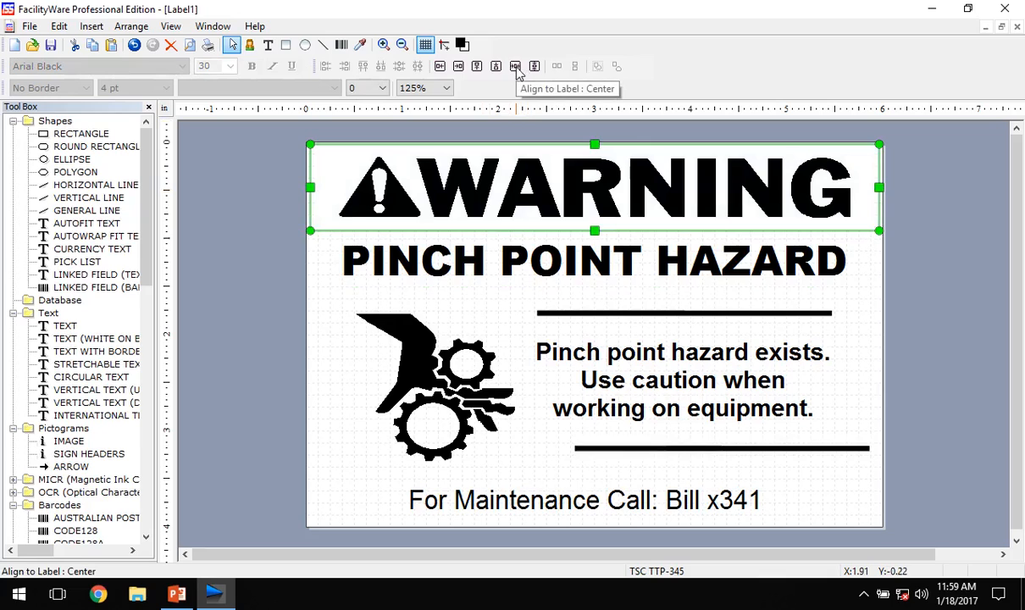
- Align the left edges of the upper line and the caution text with the lower line
click(637, 314)
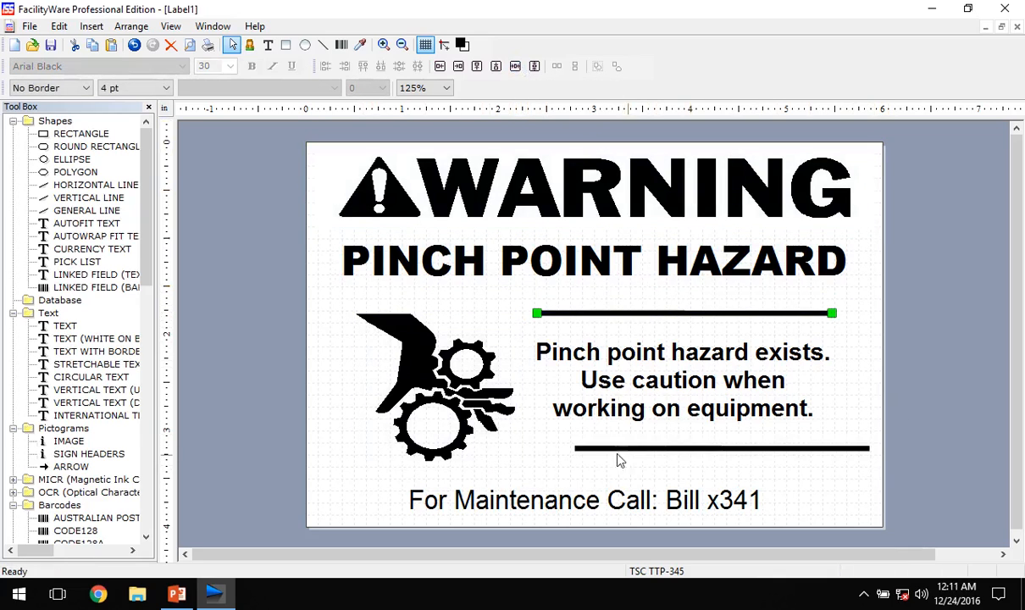
click(843, 266)
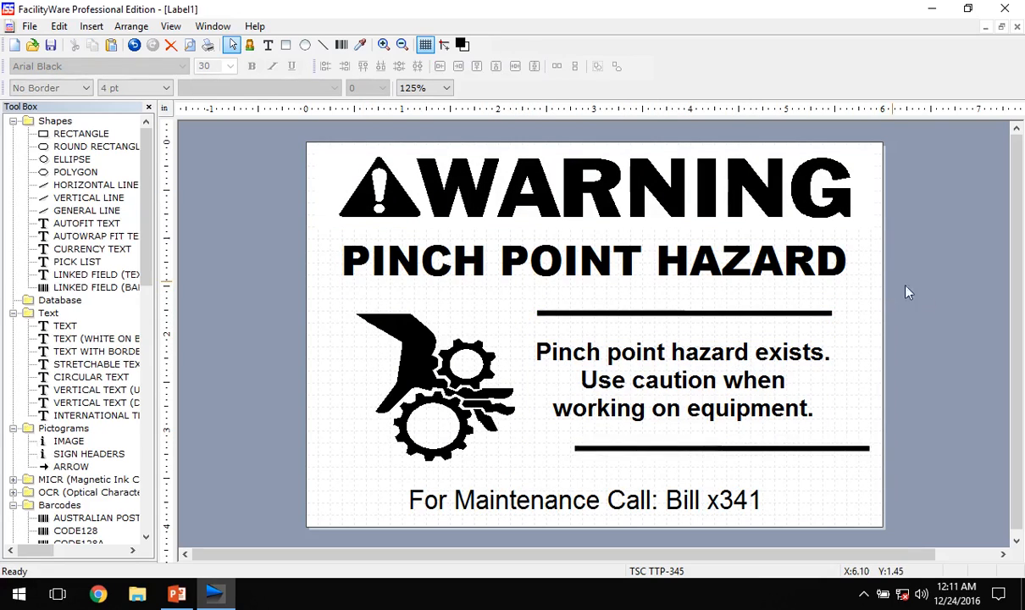
click(742, 314)
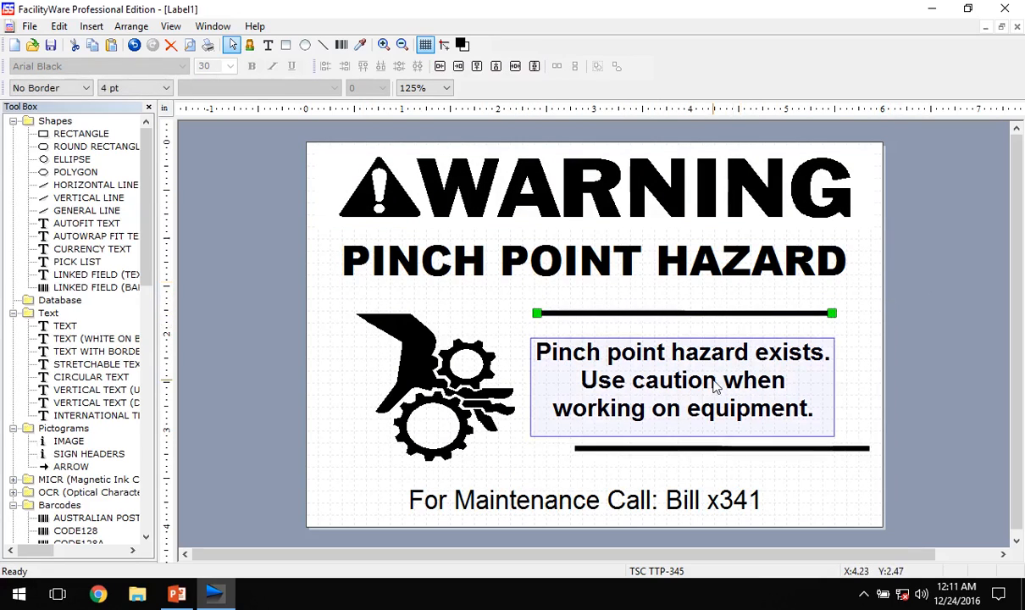
shift+click(674, 364)
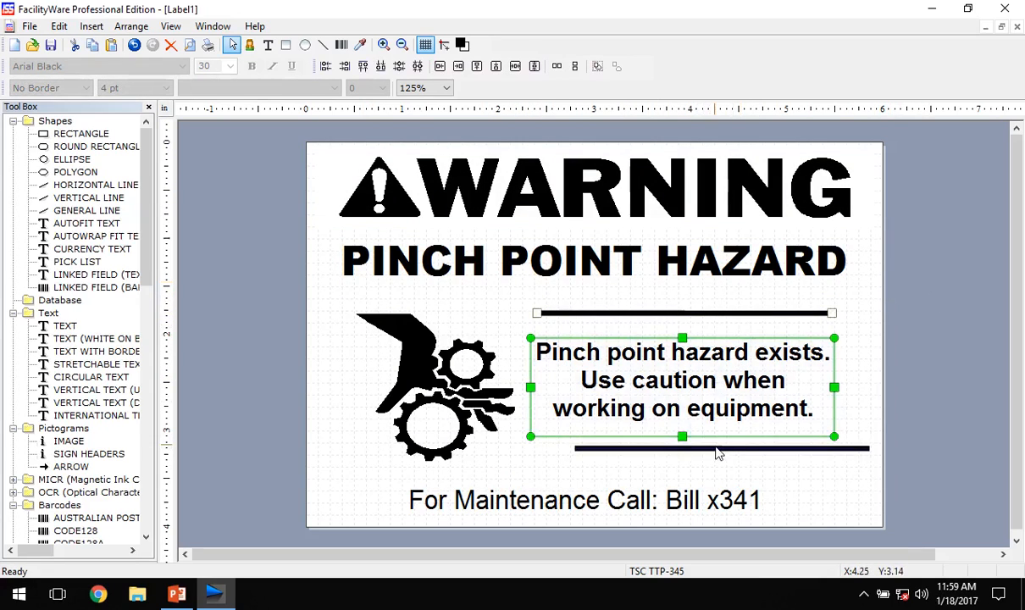
shift+click(716, 449)
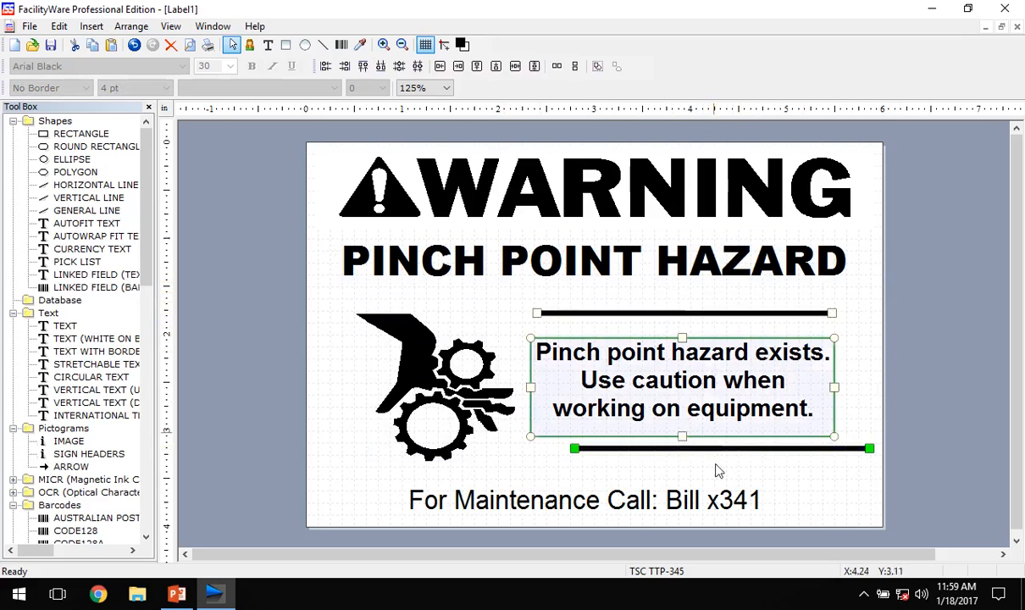
click(932, 286)
drag(914, 293, 505, 484)
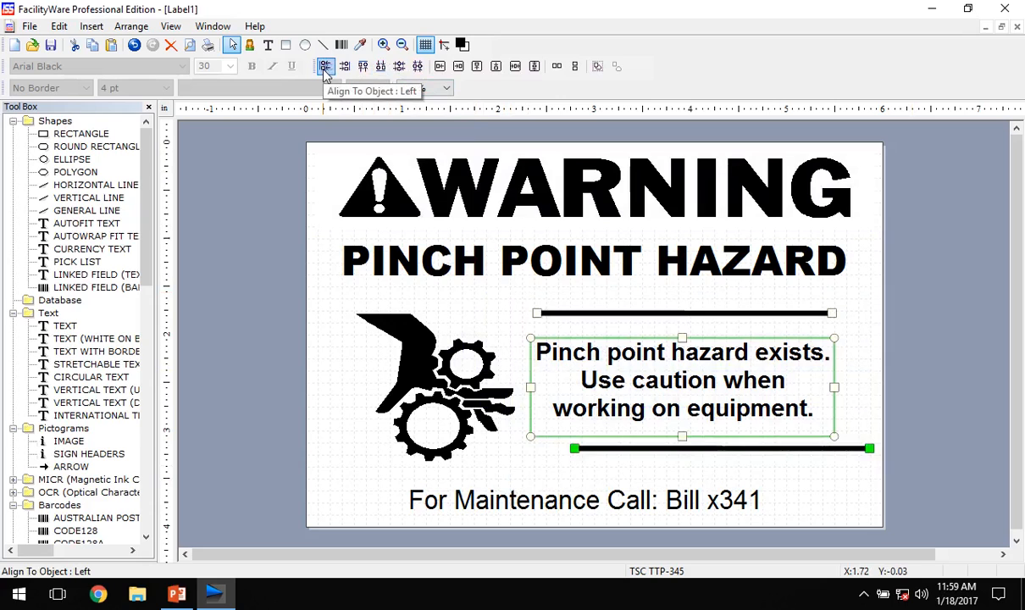
click(325, 68)
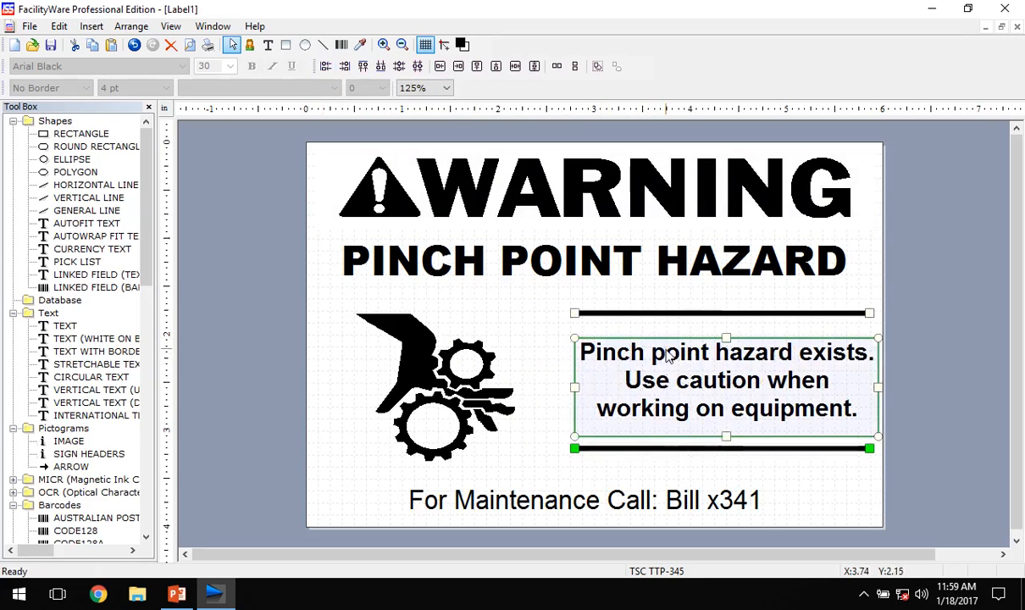
- Move the two lines and caution text closer to the pictogram and space them evenly vertically at 0.025 inches
drag(671, 355, 639, 353)
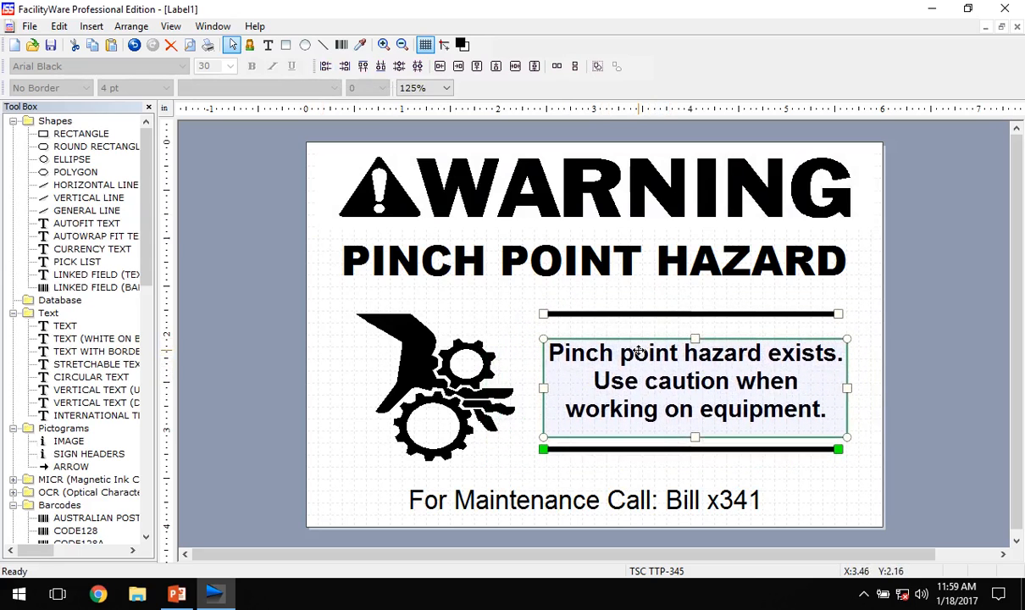
click(640, 354)
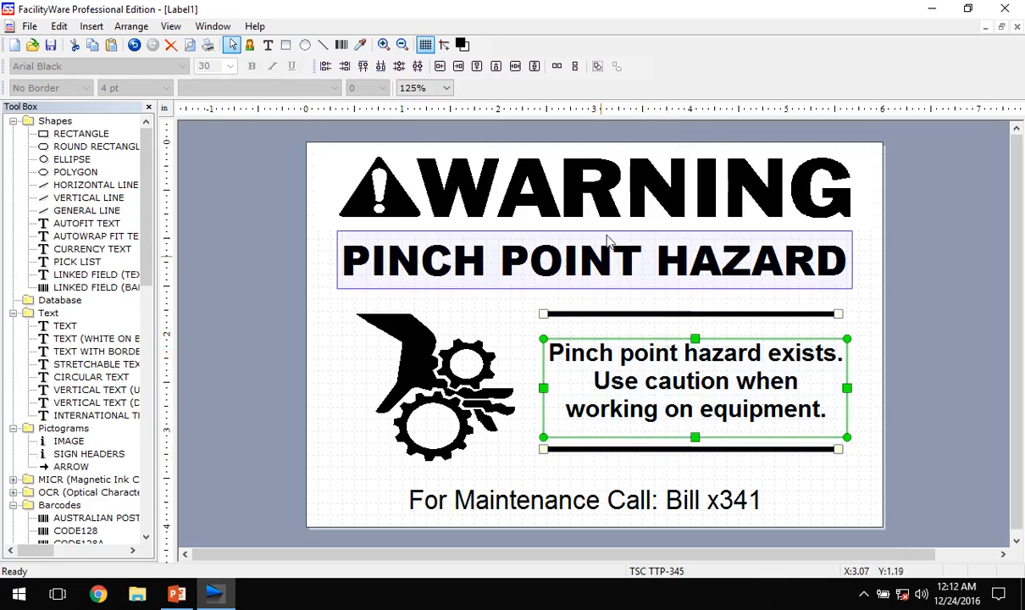
click(575, 66)
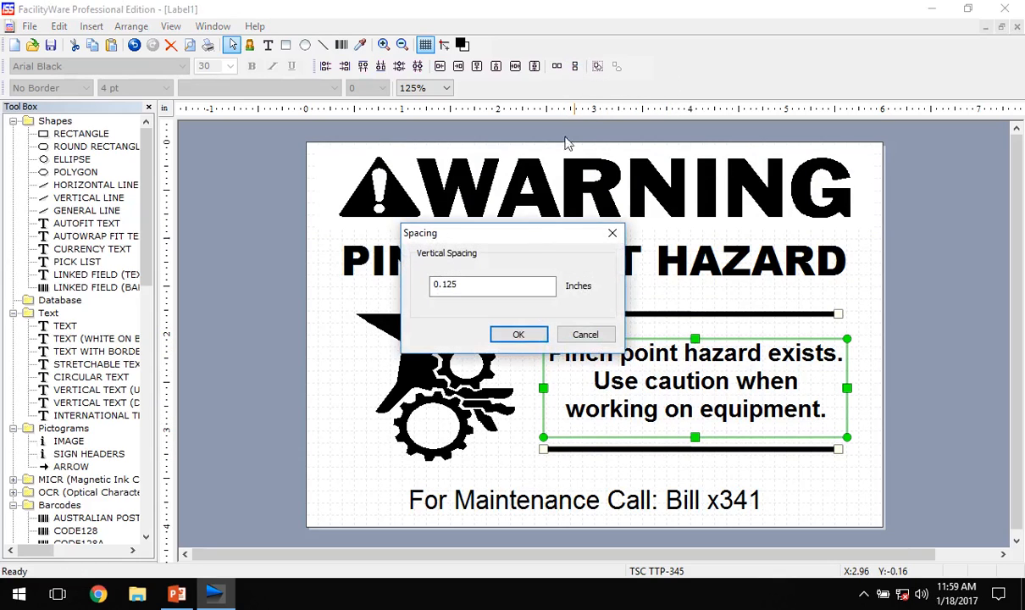
click(472, 287)
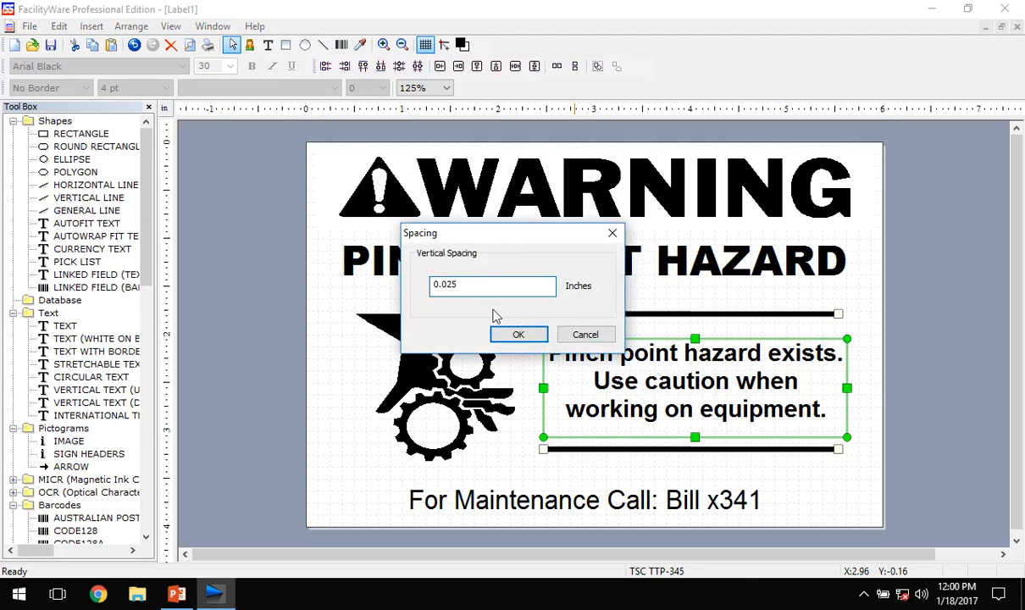
click(518, 334)
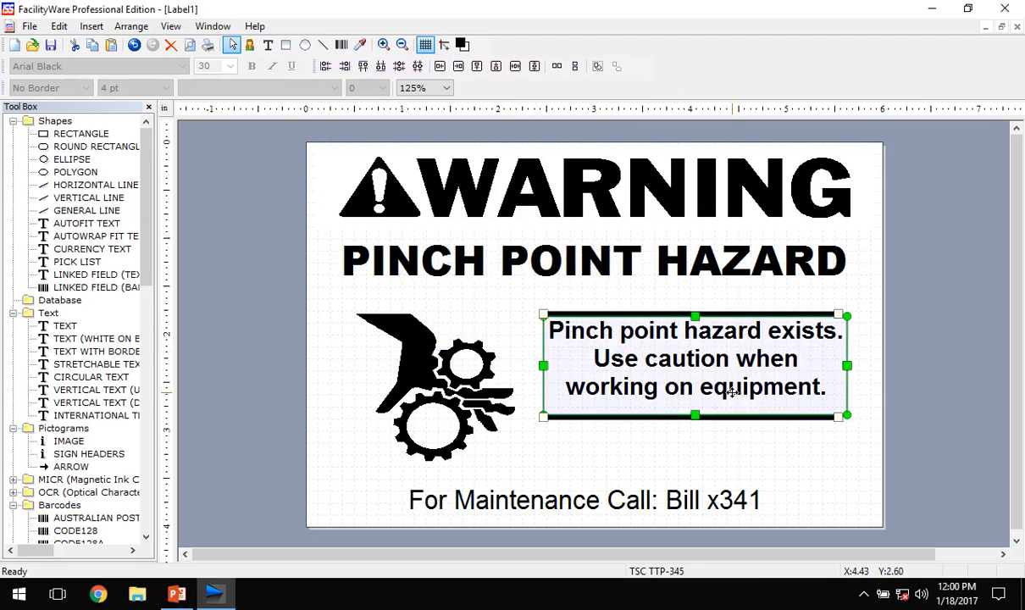
- Widen the even vertical spacing between the two lines and the caution text in two passes
click(575, 66)
click(474, 288)
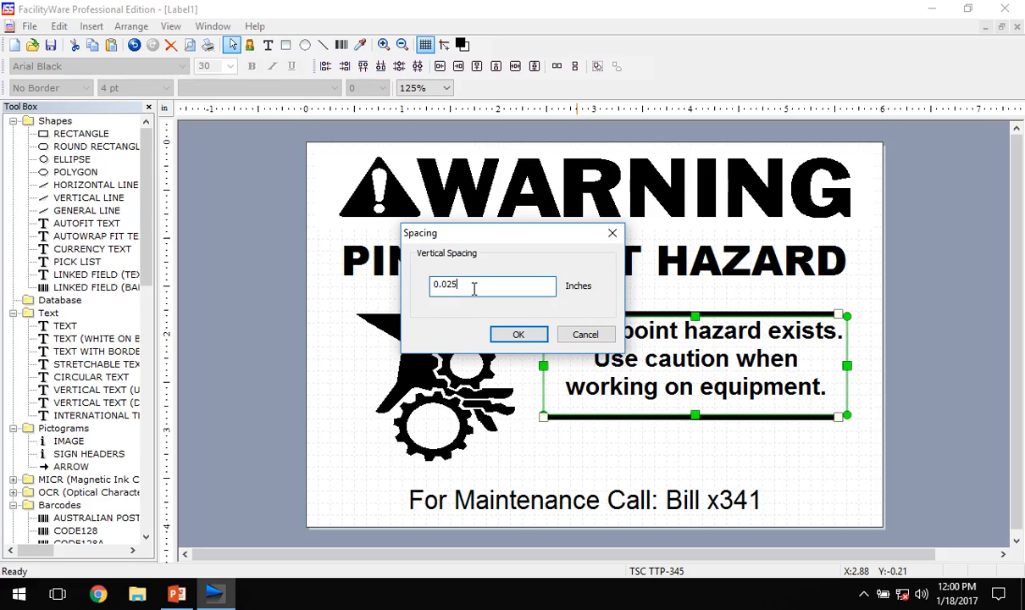
click(540, 340)
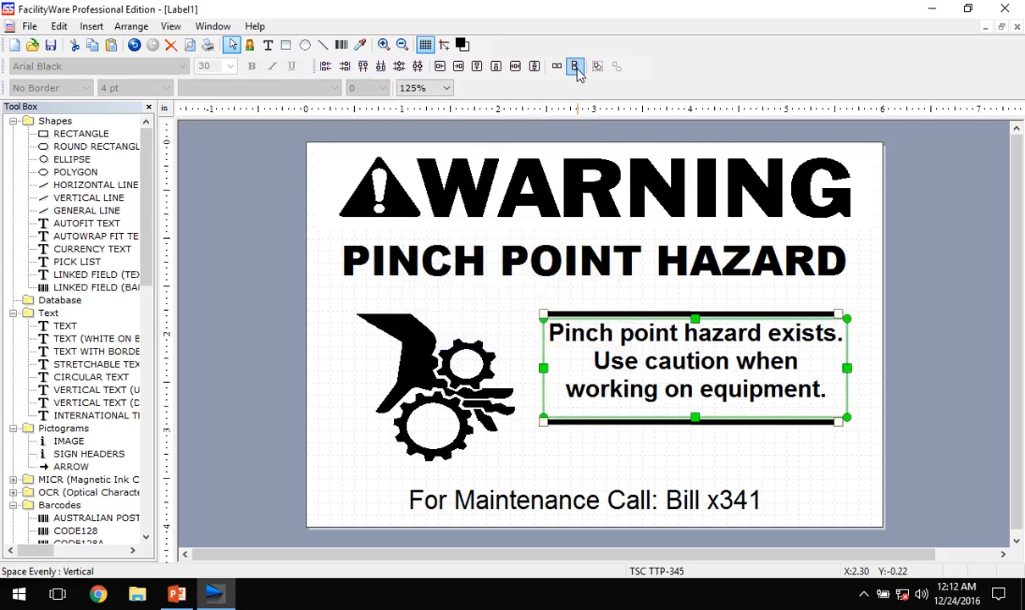
click(576, 68)
click(485, 288)
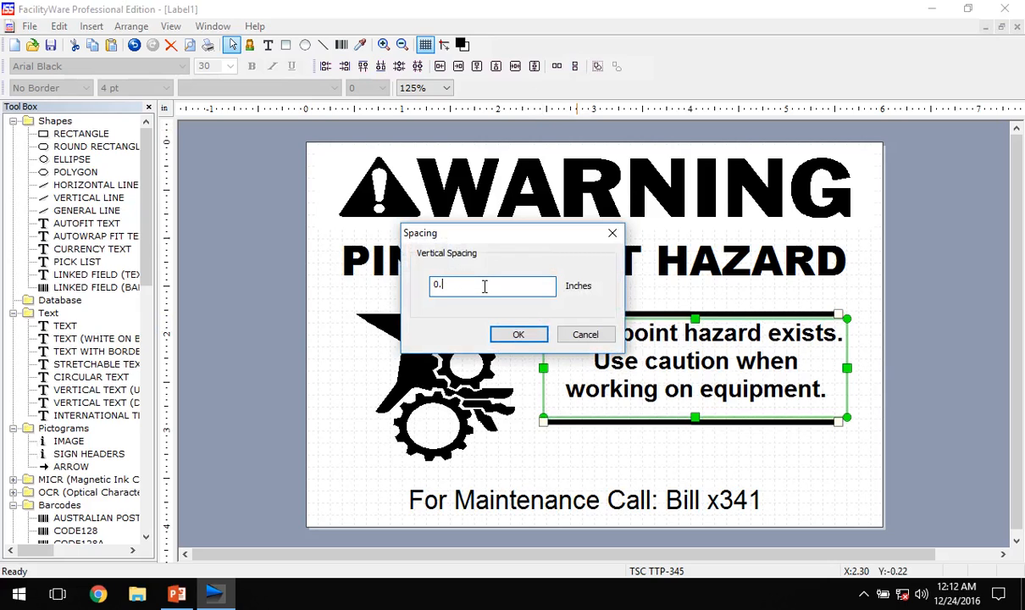
click(518, 334)
click(922, 358)
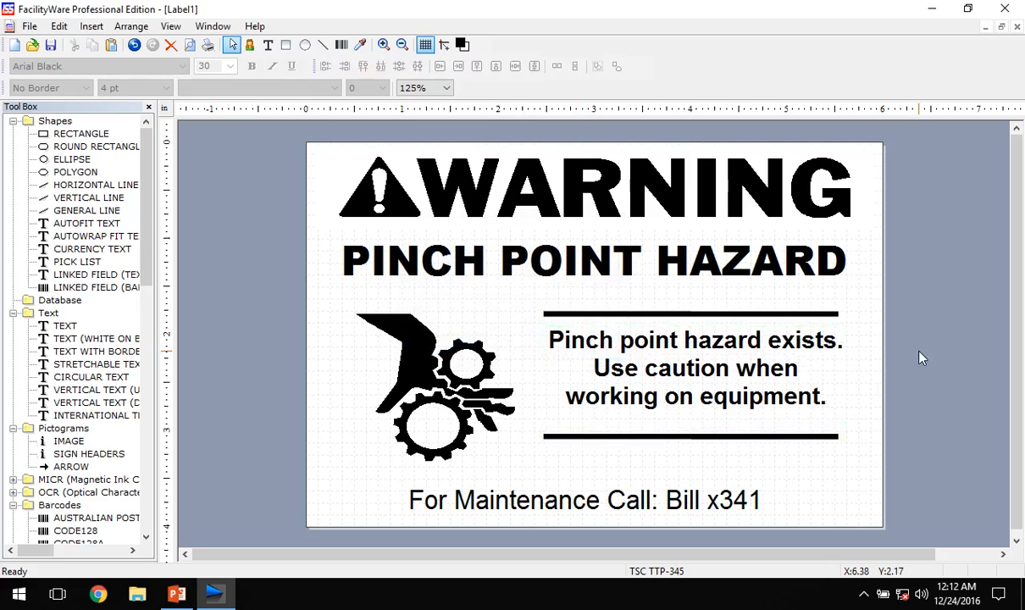
- Shorten the caution text box from its lower edge, and space it and both lines evenly at 0.125 inches vertically
click(690, 381)
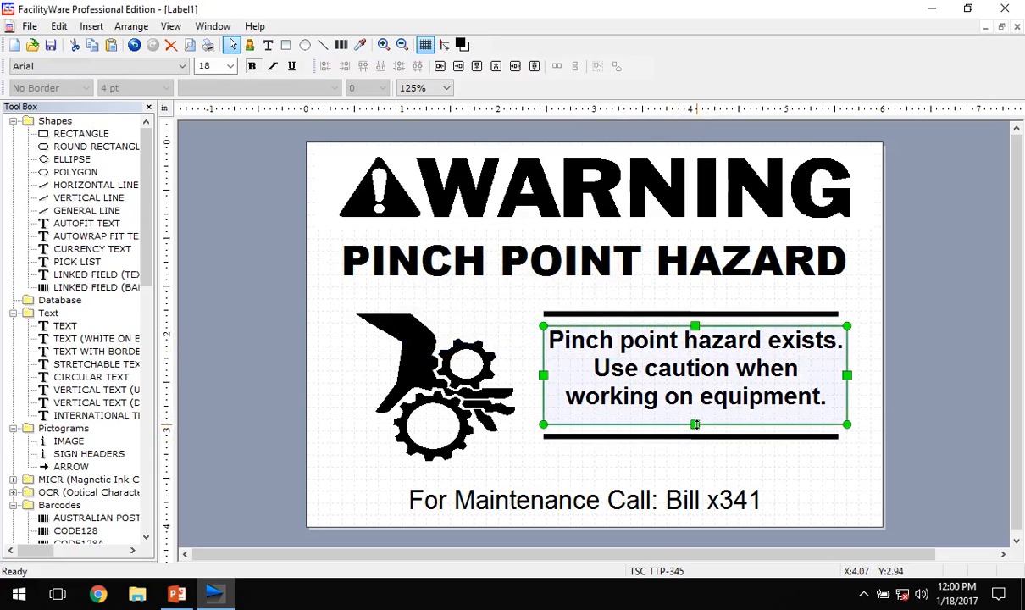
drag(694, 424, 695, 416)
click(807, 455)
drag(876, 475, 508, 292)
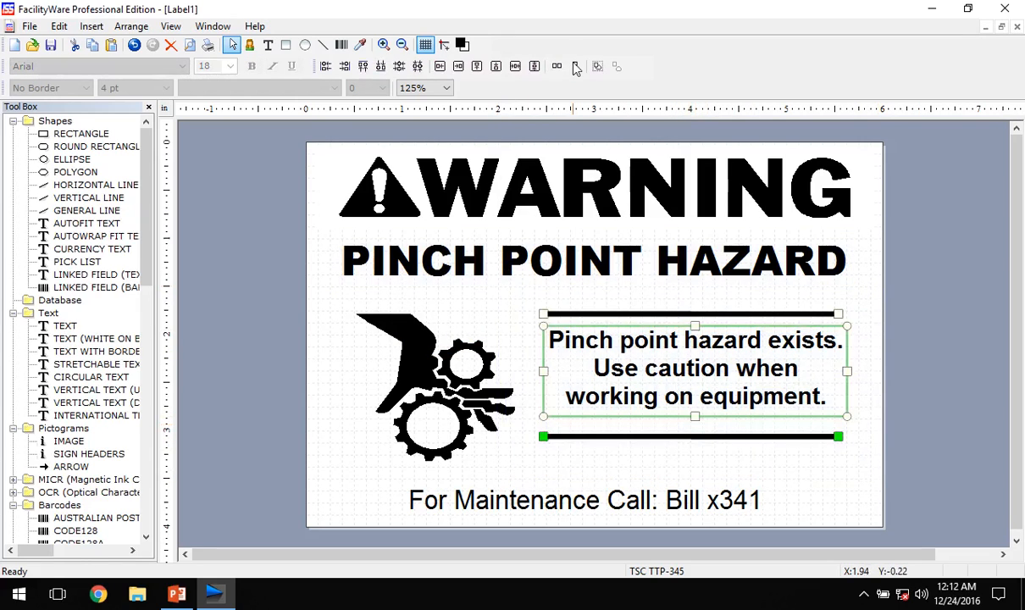
click(575, 66)
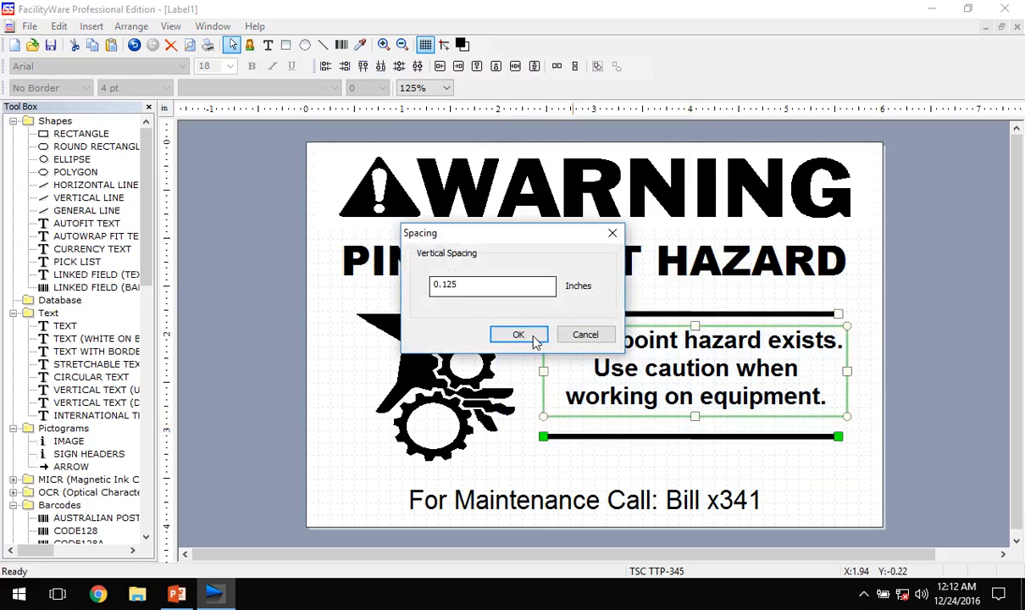
click(522, 336)
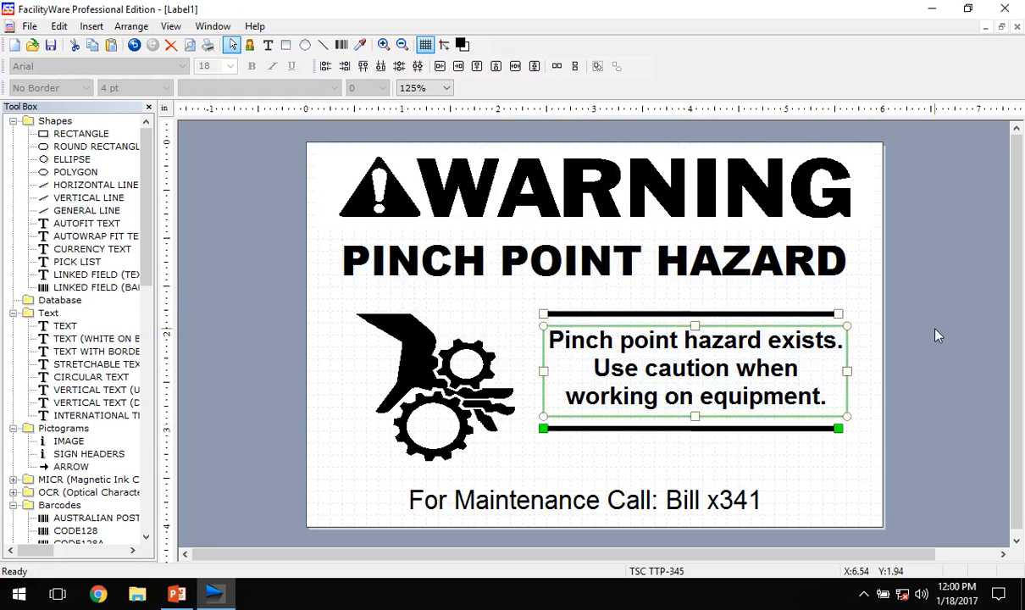
- Shift the caution text and its two lines together slightly down and to the right, beside the pictogram
click(765, 464)
drag(852, 453, 516, 322)
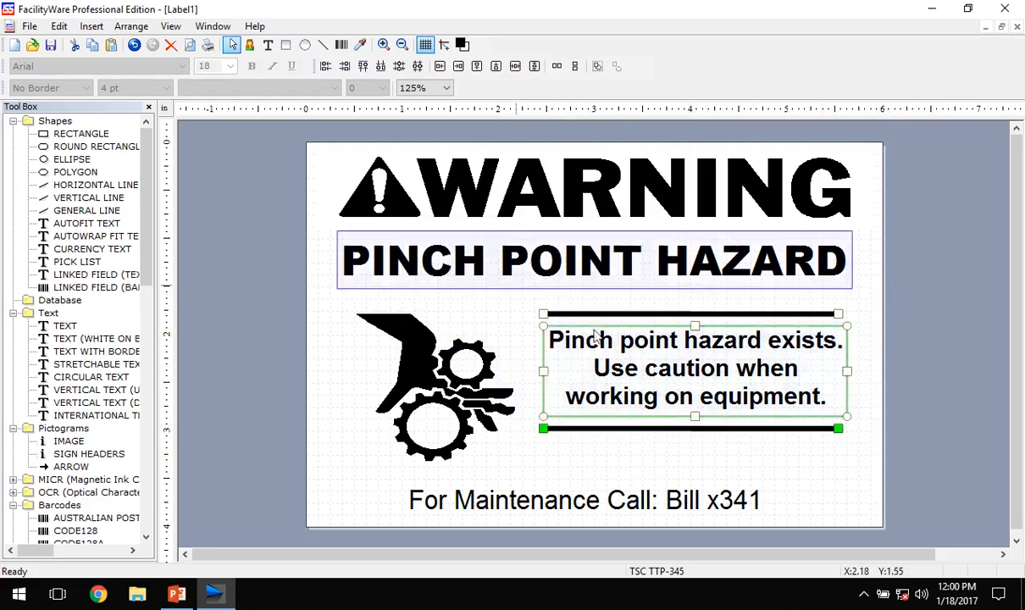
drag(620, 344, 628, 358)
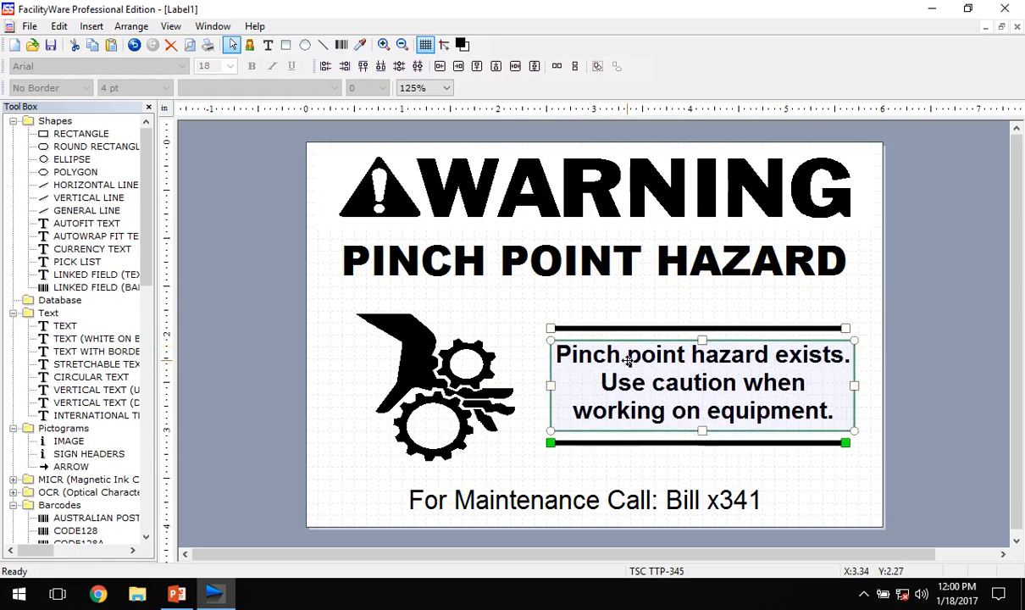
click(906, 296)
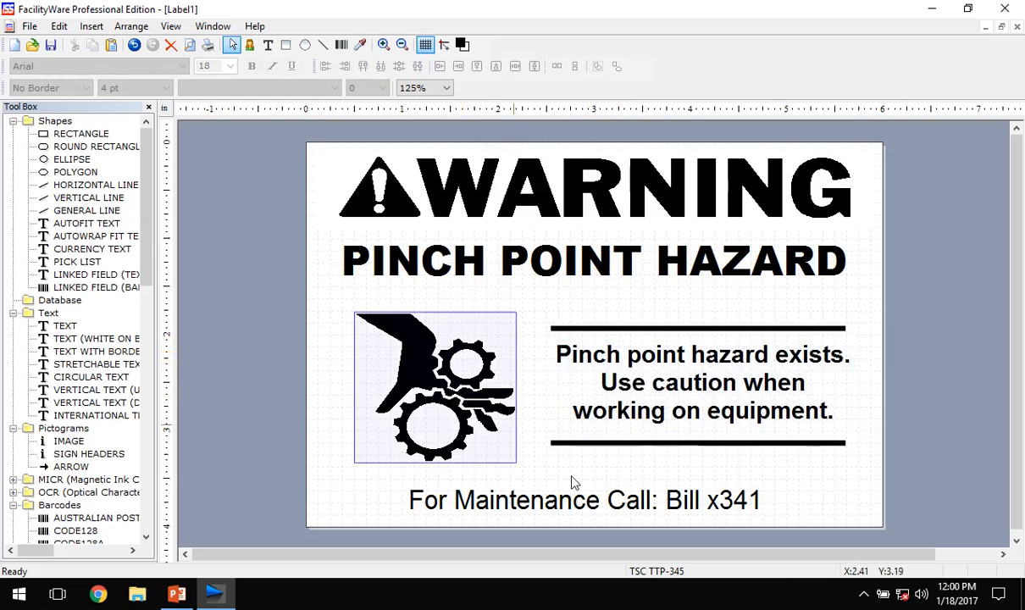
- Centre the maintenance call text horizontally on the label
click(579, 506)
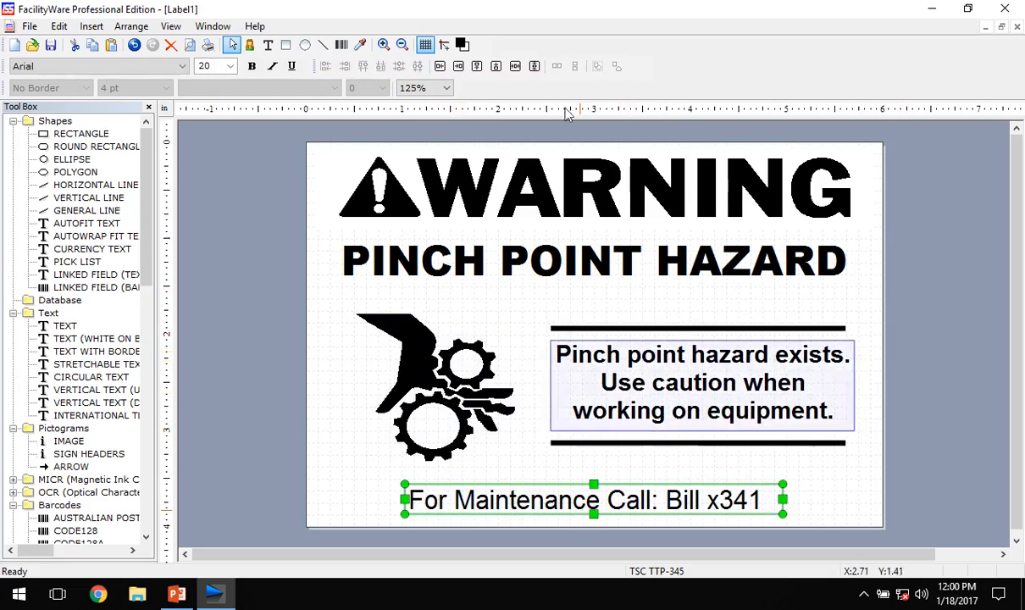
click(476, 66)
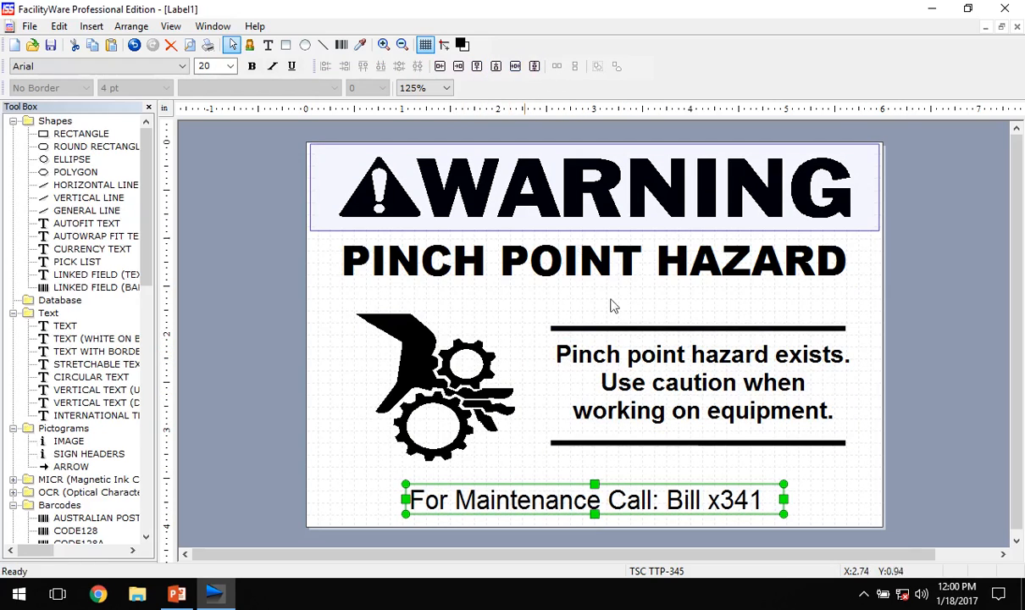
click(955, 322)
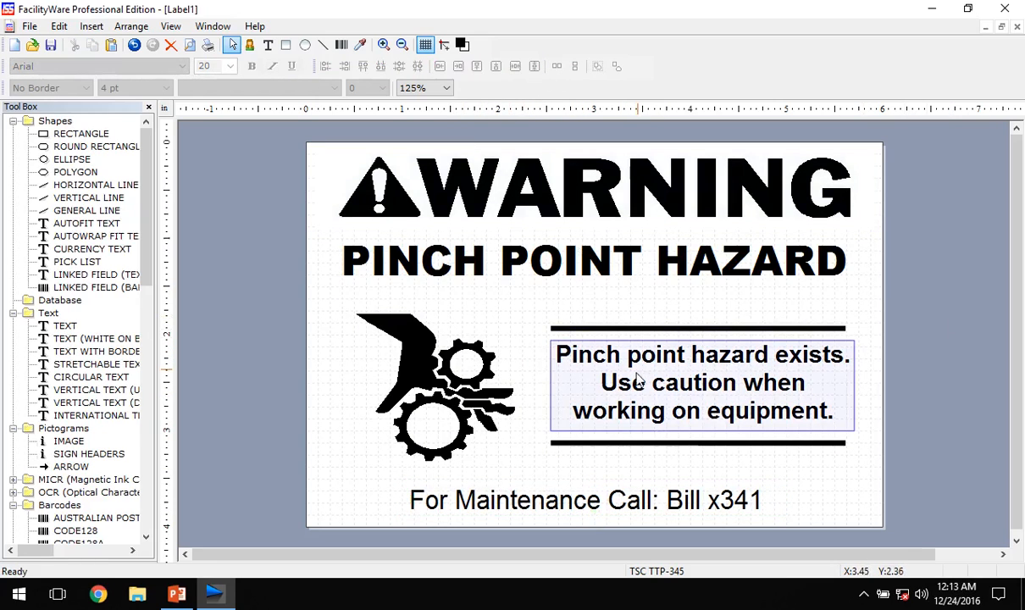
- Scatter the upper line, caution text and lower line so that their edges are out of alignment
drag(650, 328, 605, 296)
drag(660, 374, 647, 359)
drag(655, 444, 696, 451)
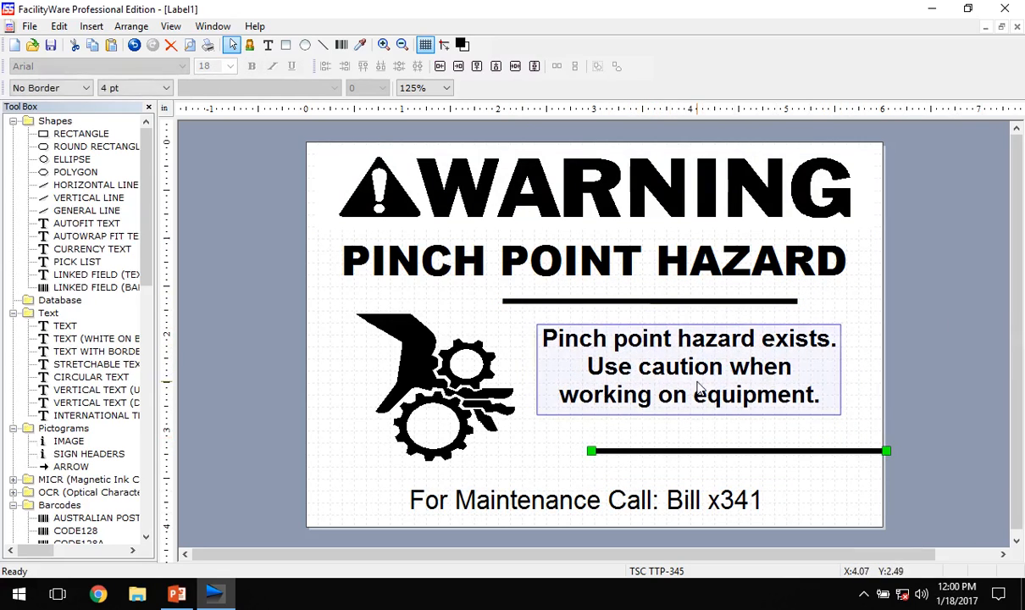
- Align the right edges of the lower line and caution text with the upper line, and move the three objects right together
shift+click(697, 383)
shift+click(686, 302)
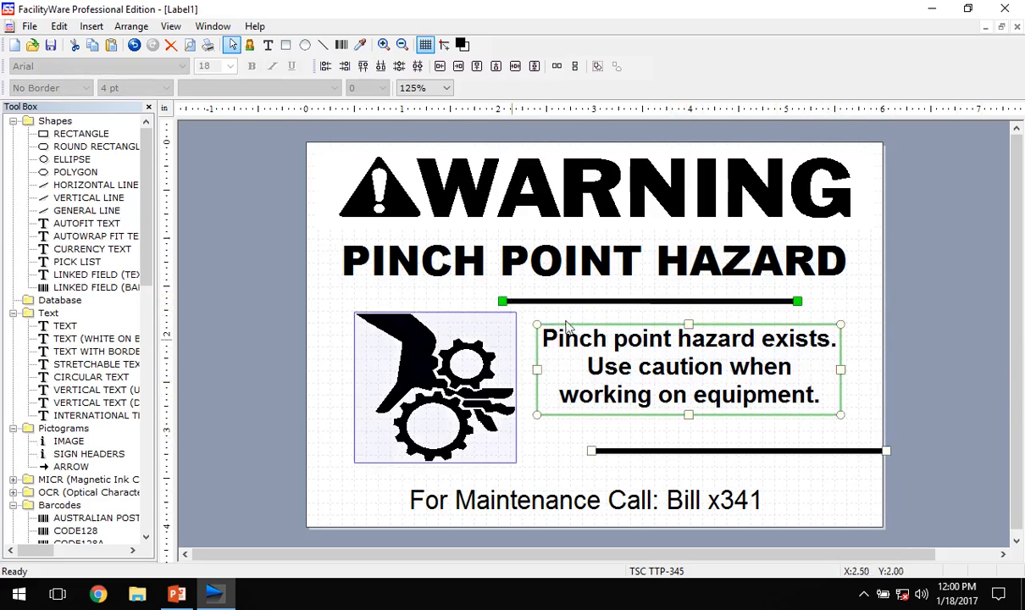
click(344, 67)
drag(531, 336, 580, 339)
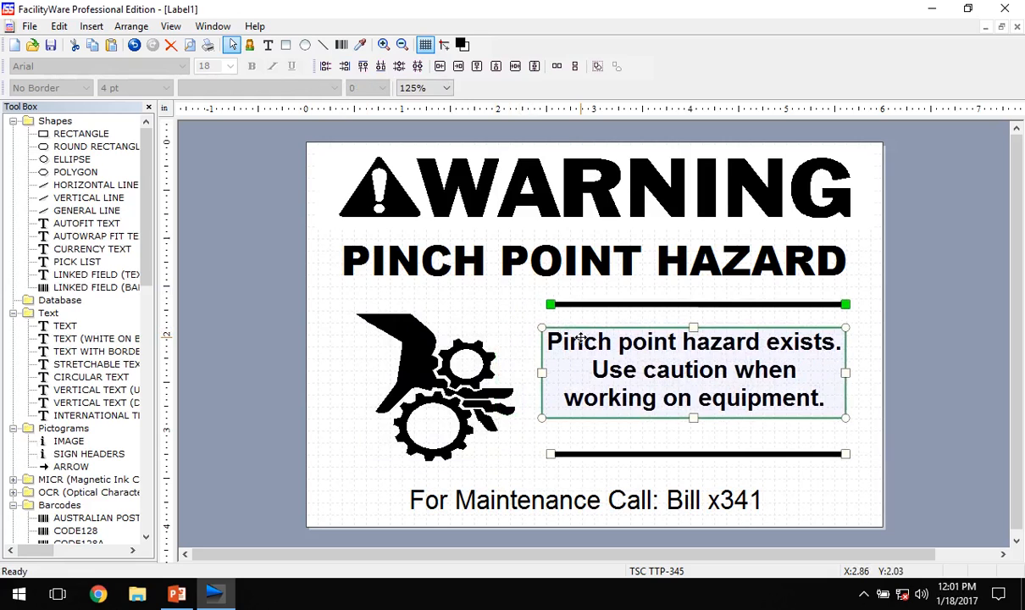
- Space the upper line, caution text and lower line evenly in the vertical direction with the default spacing
click(574, 66)
click(525, 335)
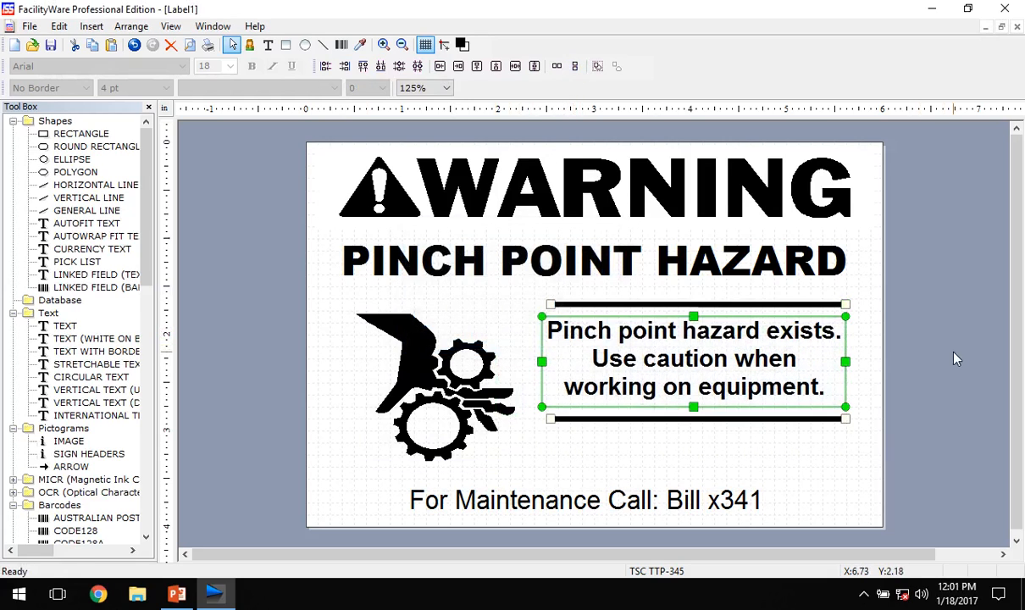
click(953, 356)
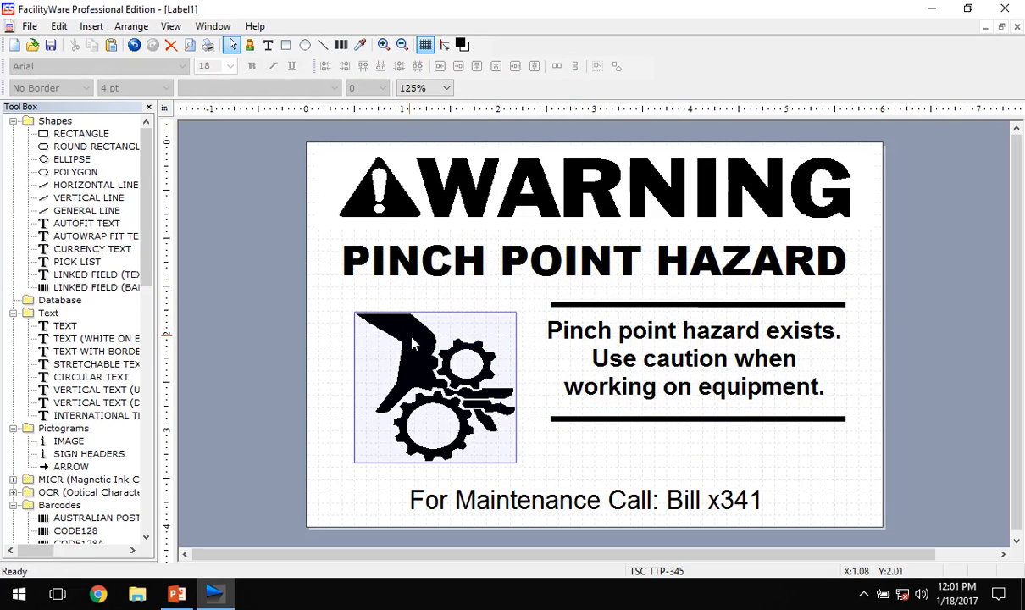
- Align the top edge of the pinch point pictogram with the upper line
click(565, 306)
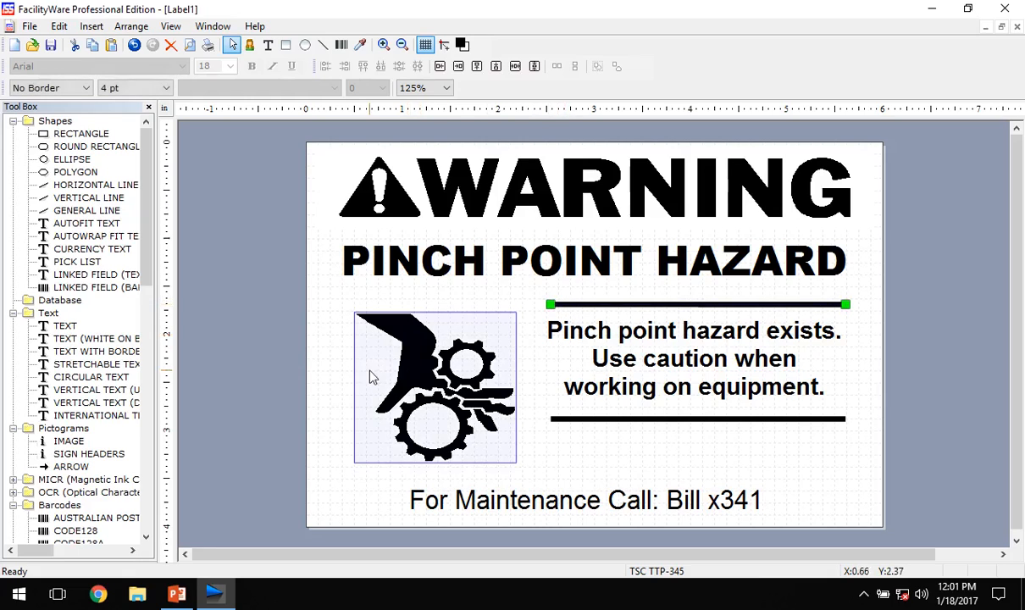
shift+click(422, 391)
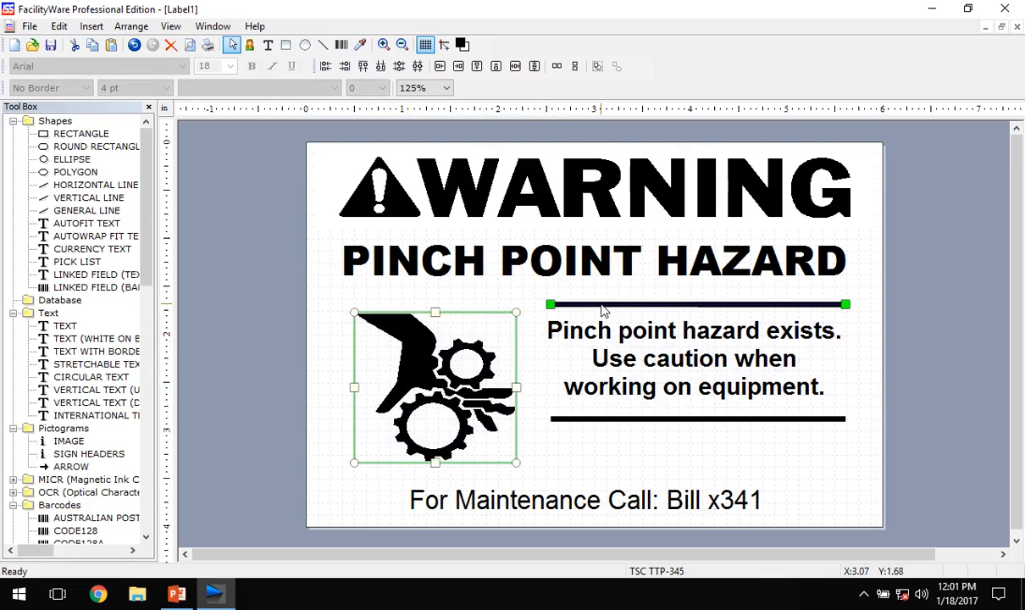
click(363, 68)
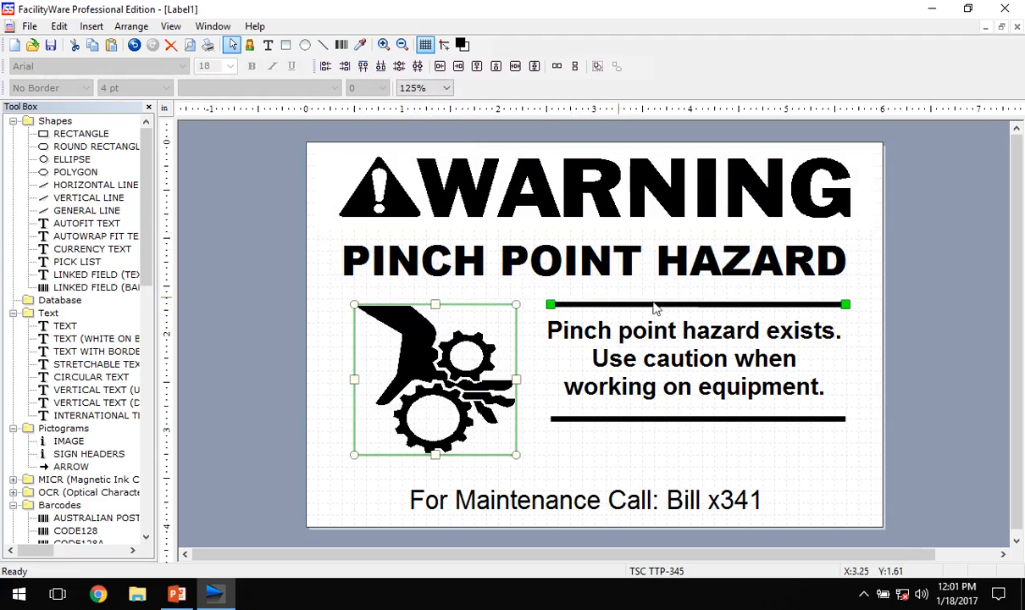
click(927, 309)
- Move the pictogram, both lines and the caution text together slightly down and left on the label
drag(892, 473, 288, 296)
drag(413, 340, 408, 353)
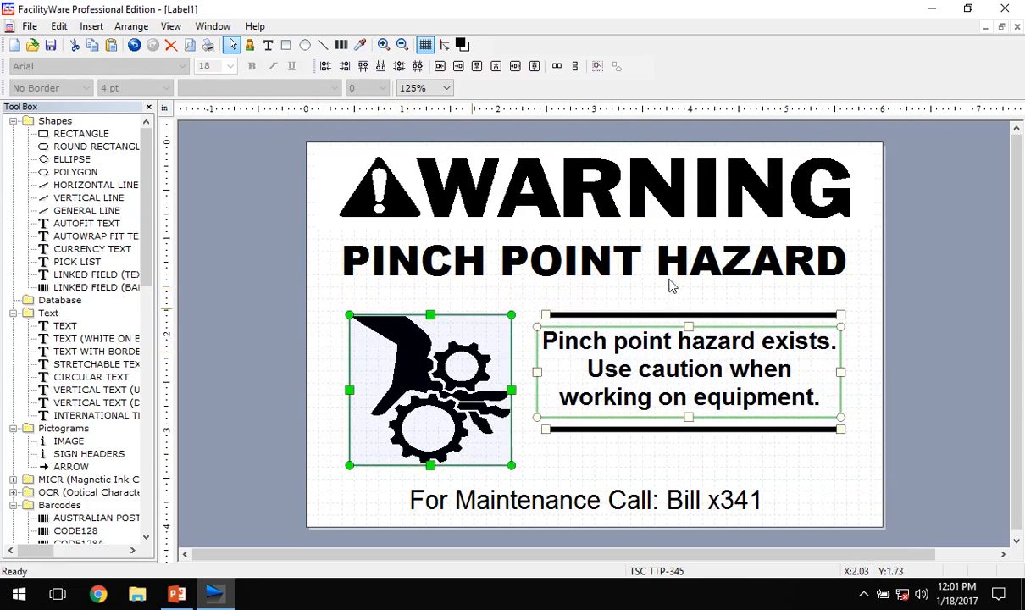
click(890, 240)
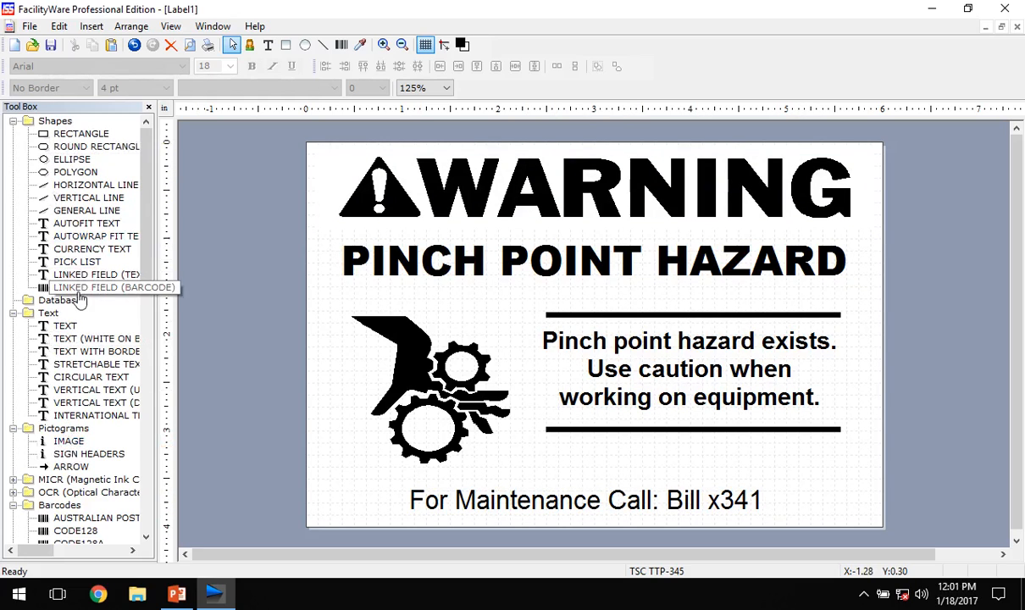
- Try placing a CODE128 barcode near the label's lower-left corner twice, deleting it each time
drag(146, 268, 146, 301)
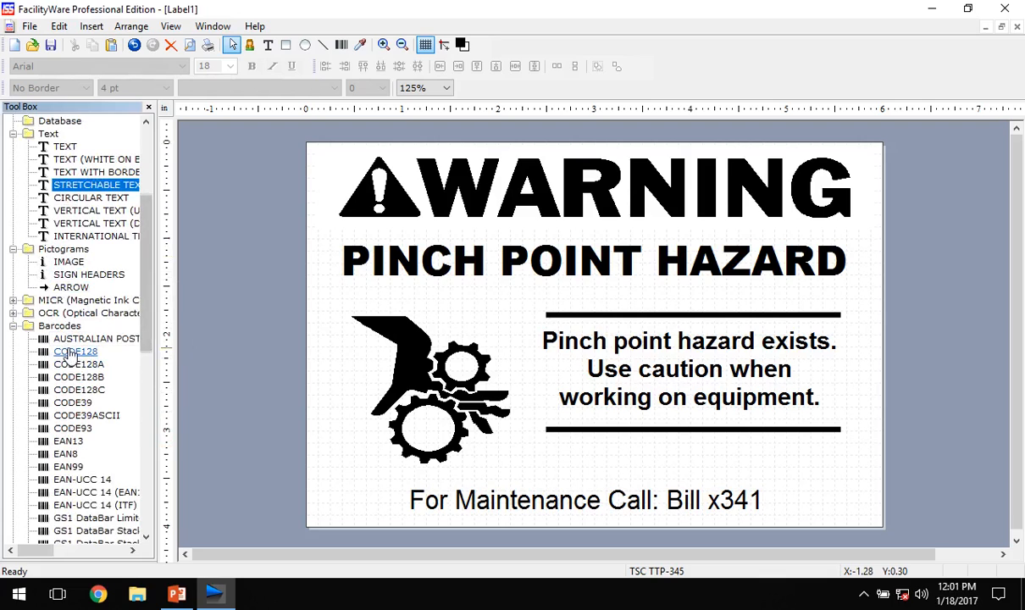
click(76, 350)
click(358, 452)
drag(370, 417, 344, 458)
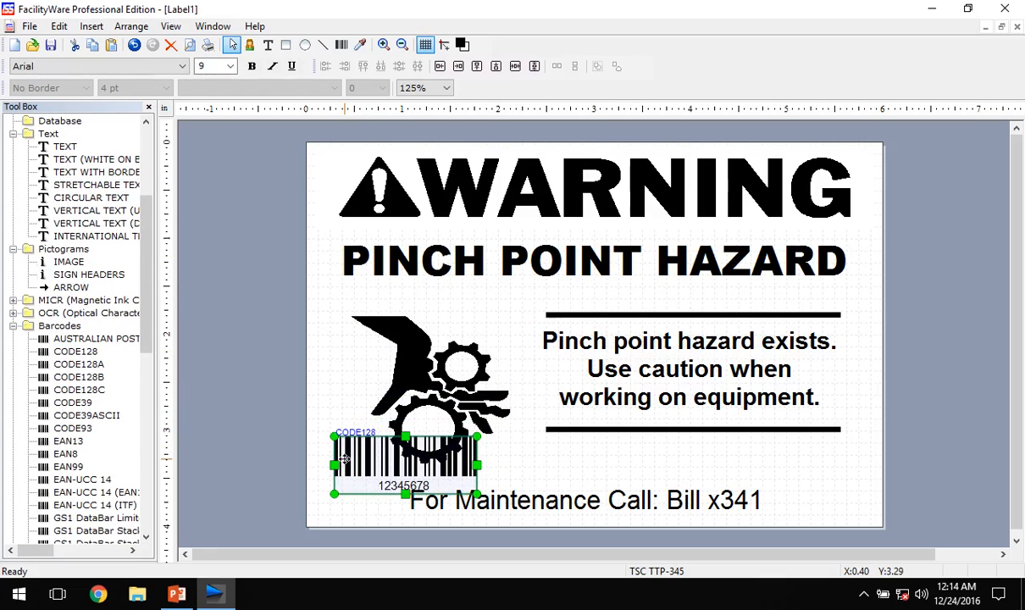
key(Delete)
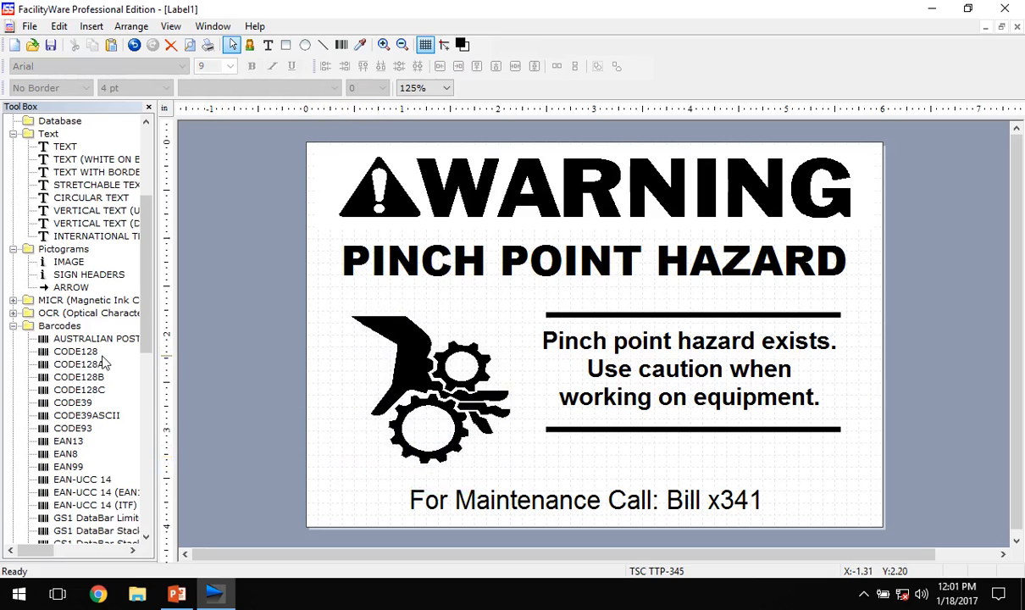
drag(75, 352, 332, 474)
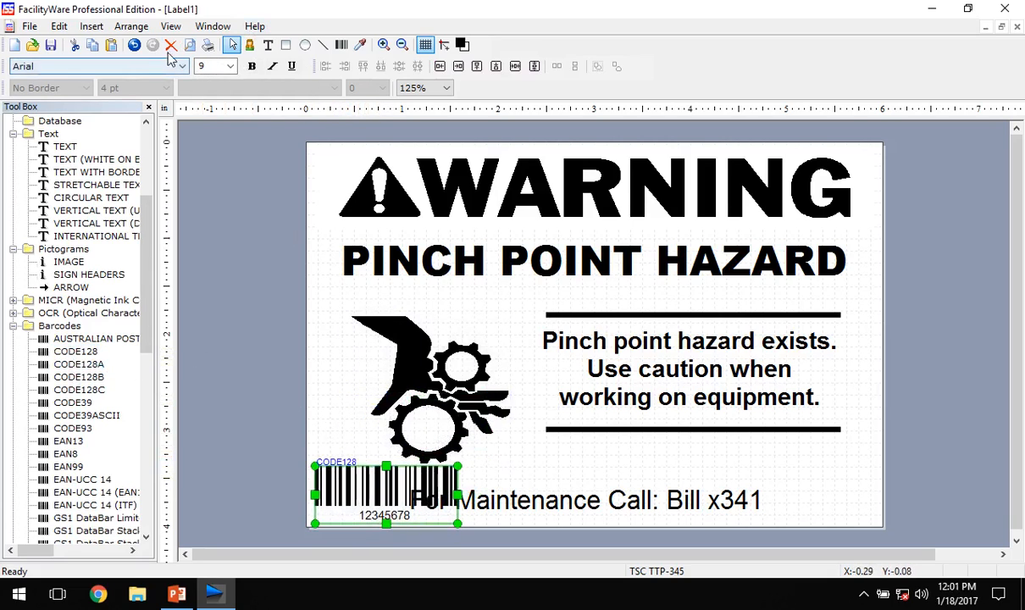
click(170, 47)
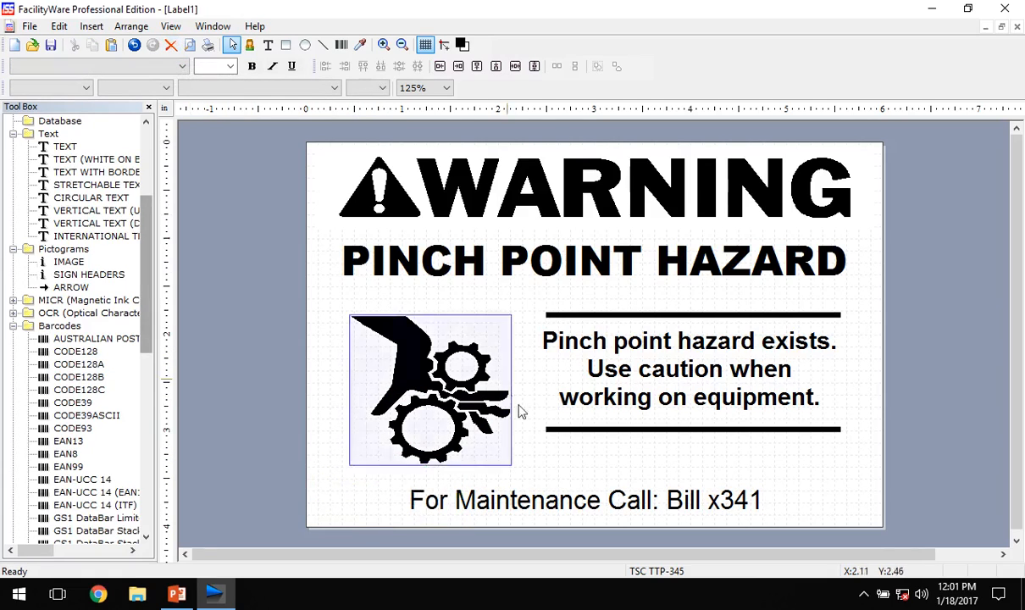
- Review the pictogram's object commands and the rotation, options and text properties of the PINCH POINT HAZARD heading, leaving both objects as they are
right_click(444, 383)
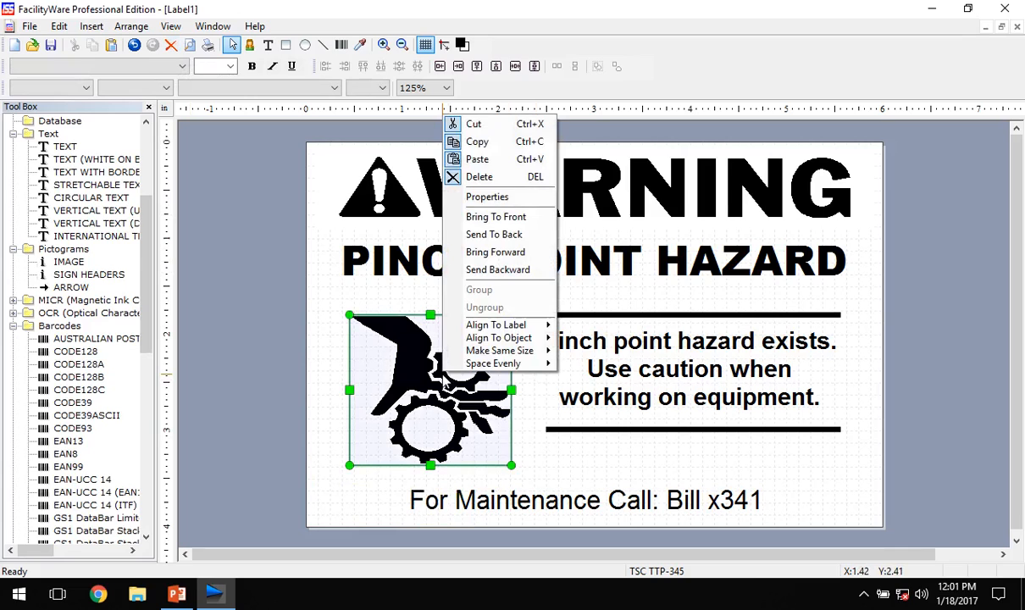
click(416, 356)
click(544, 265)
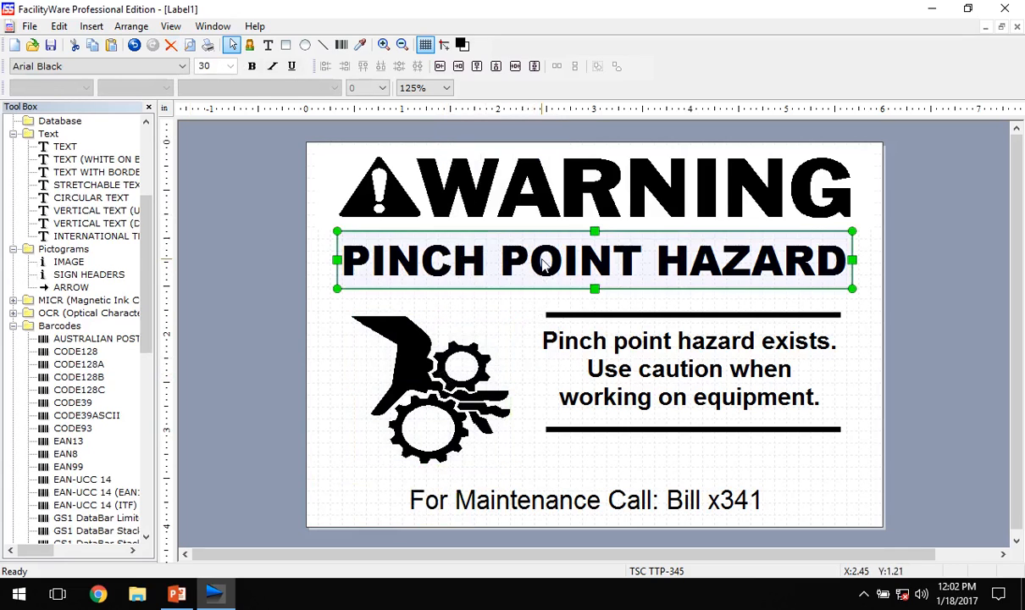
double_click(545, 265)
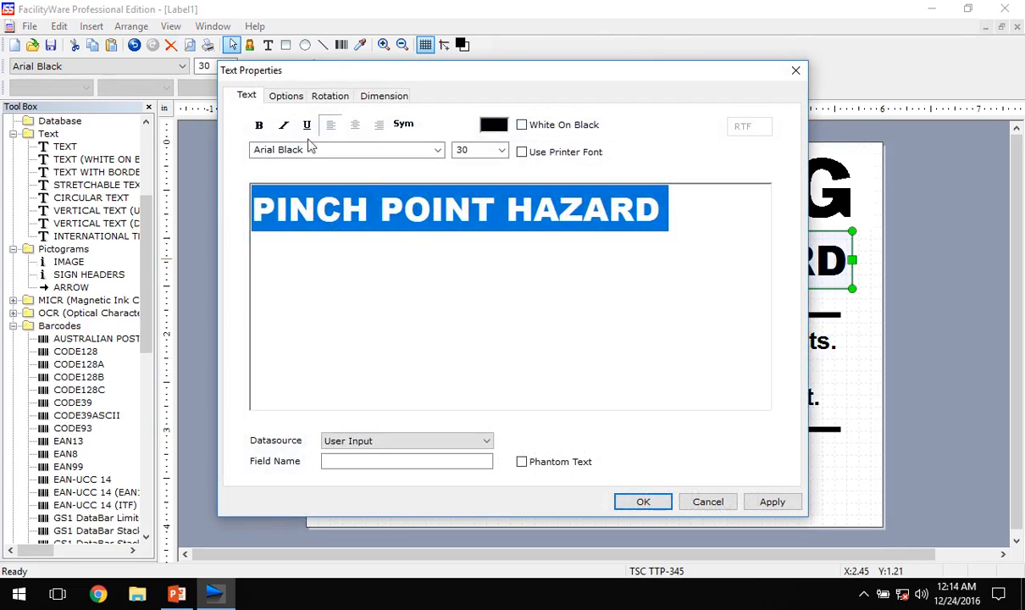
click(337, 96)
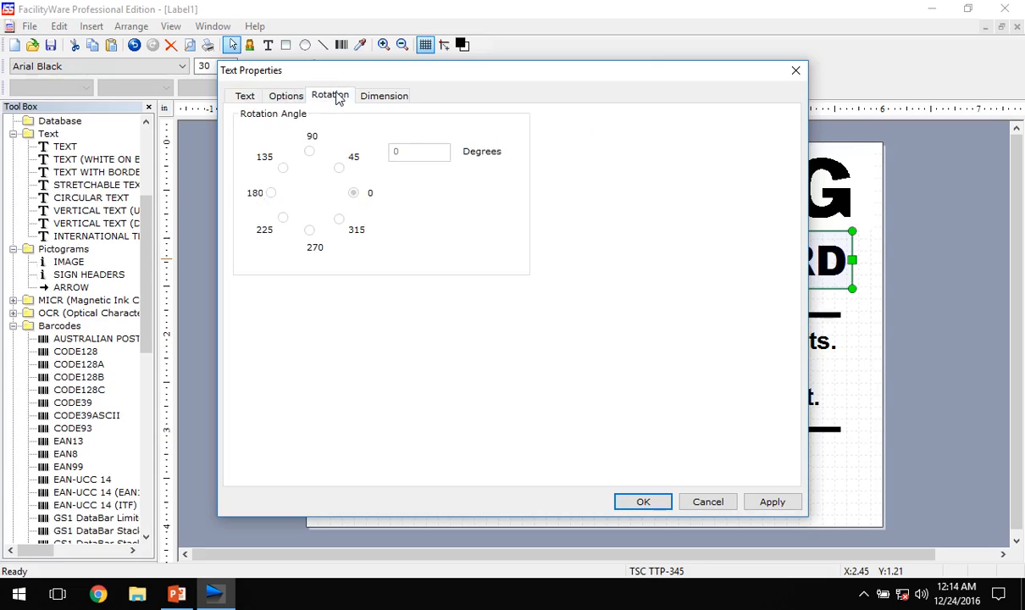
click(284, 96)
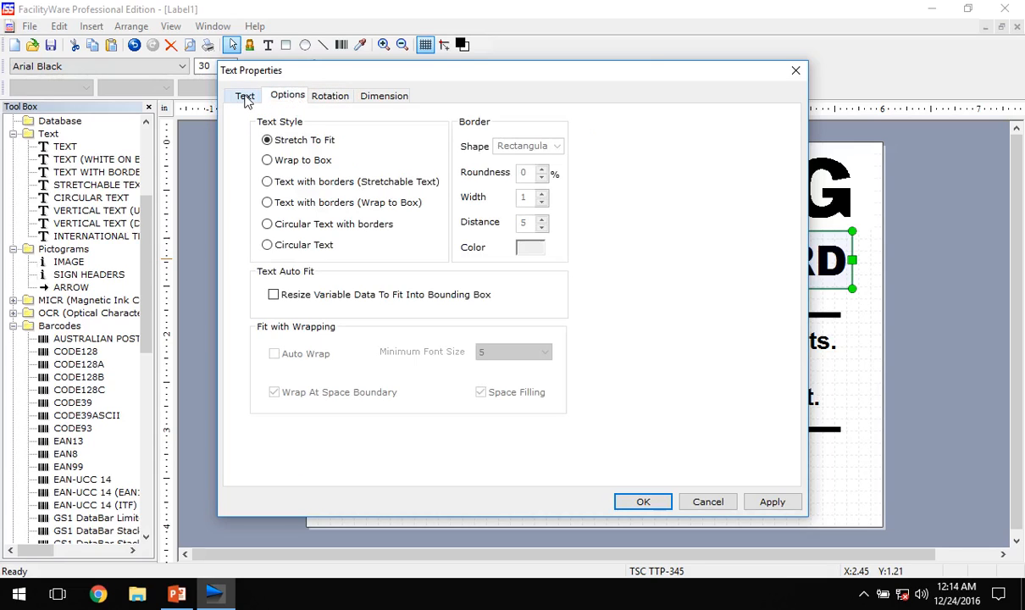
click(245, 97)
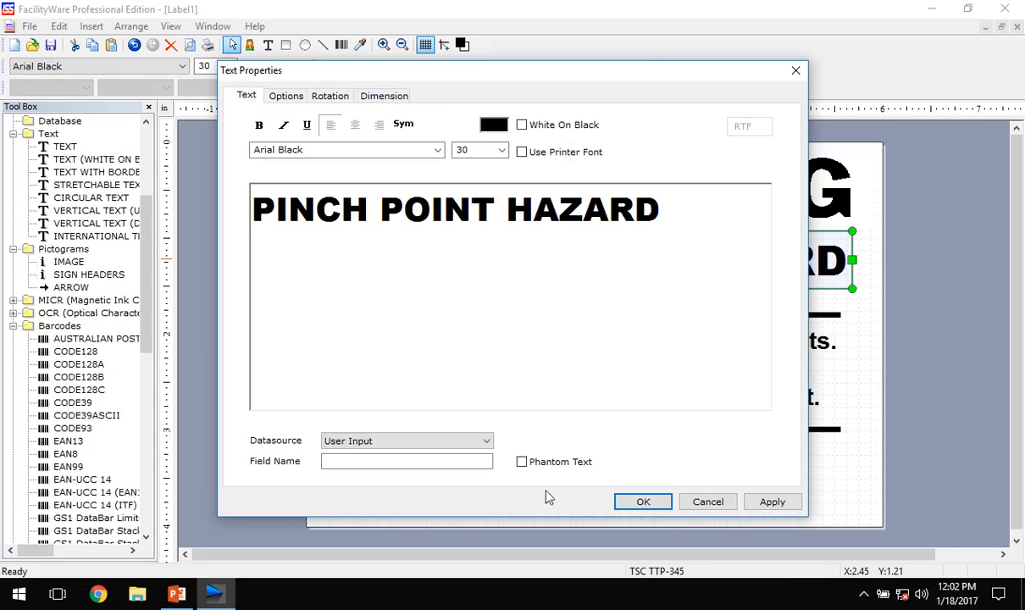
click(707, 501)
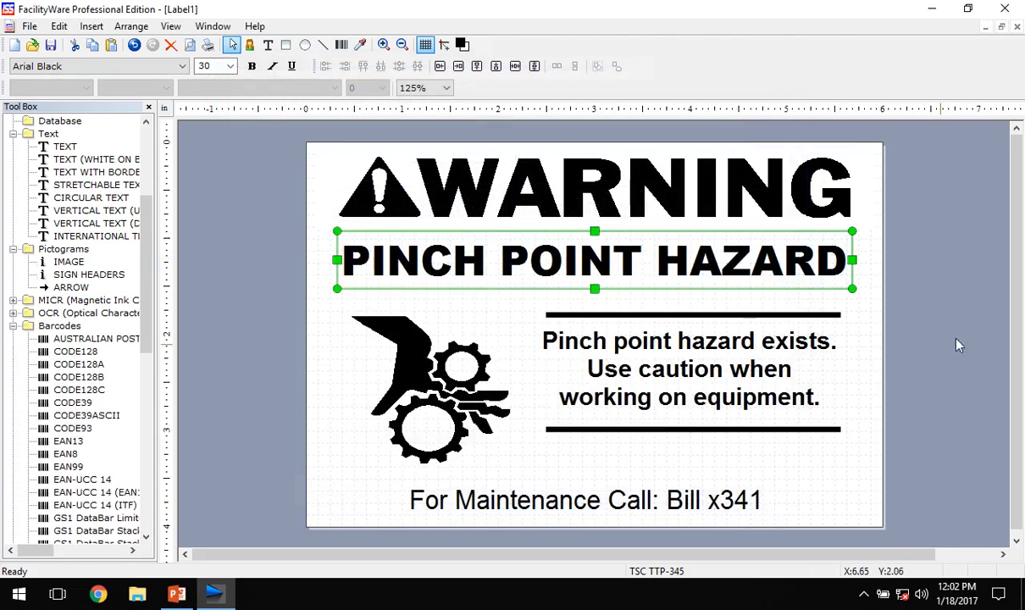
click(965, 339)
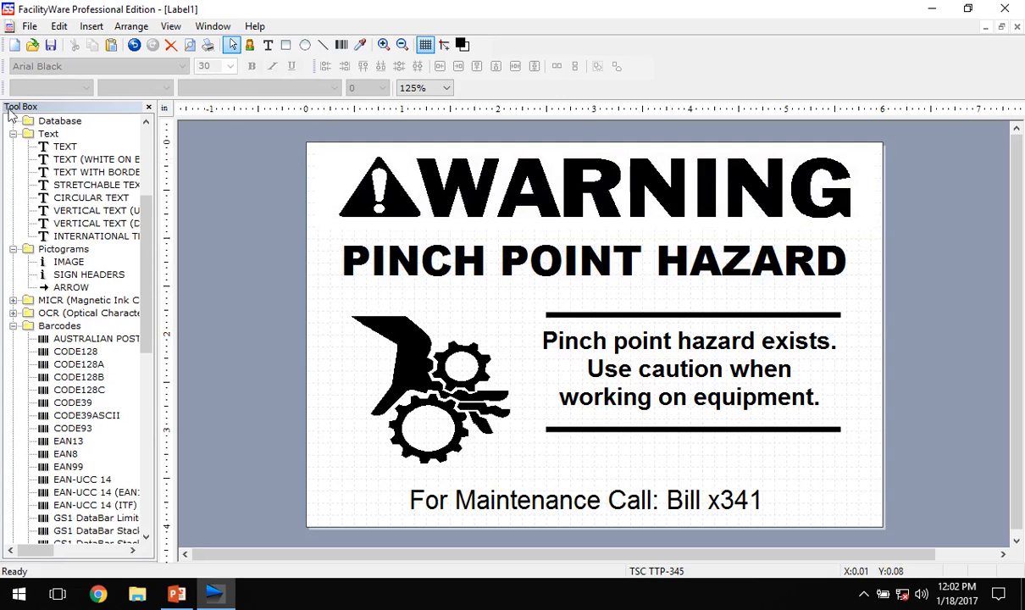
- Save the label to the Desktop as Pinch Point.lbx and close the program
click(30, 27)
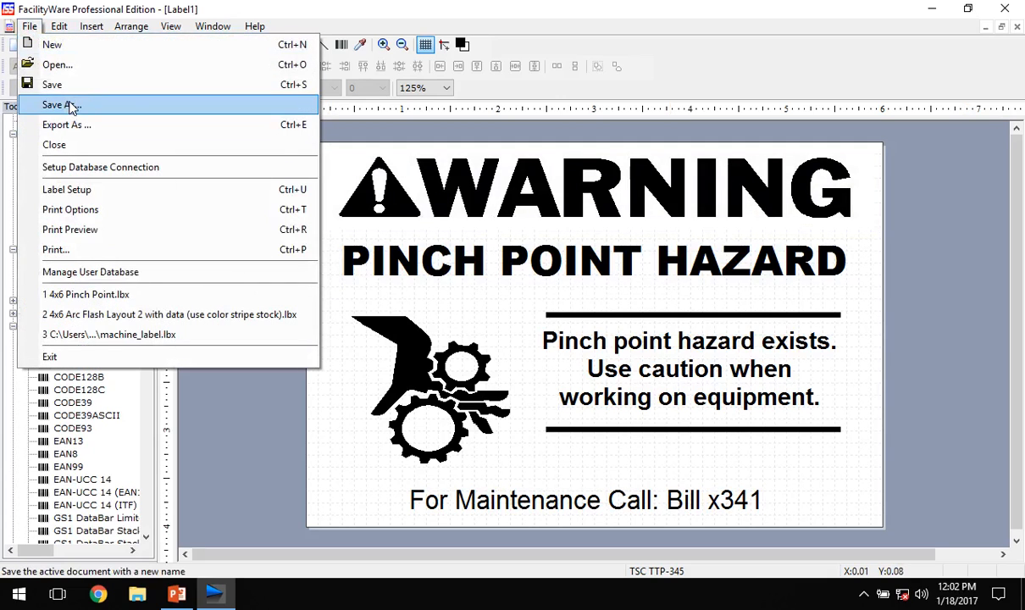
click(71, 105)
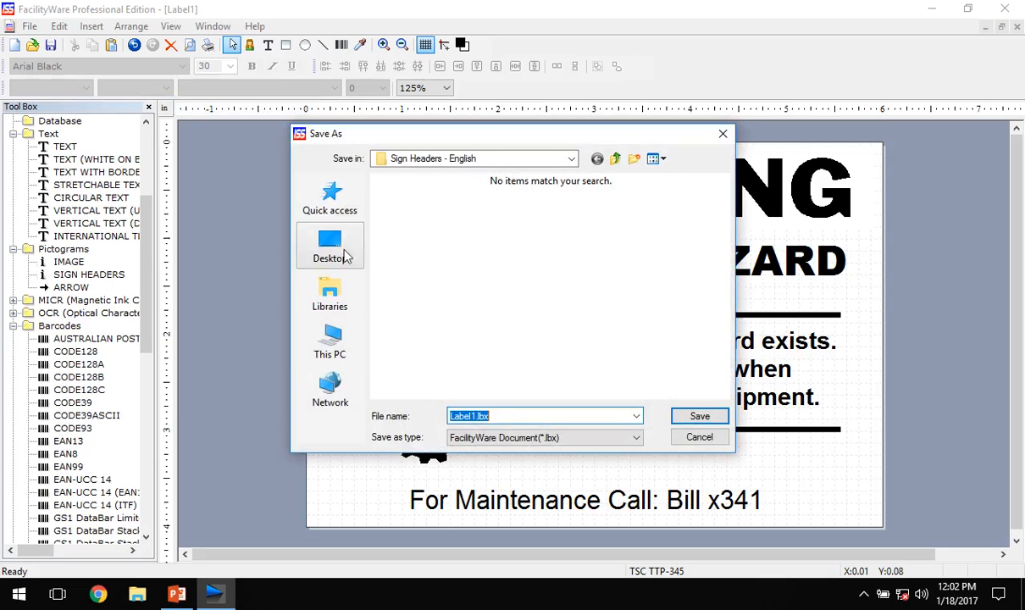
click(346, 246)
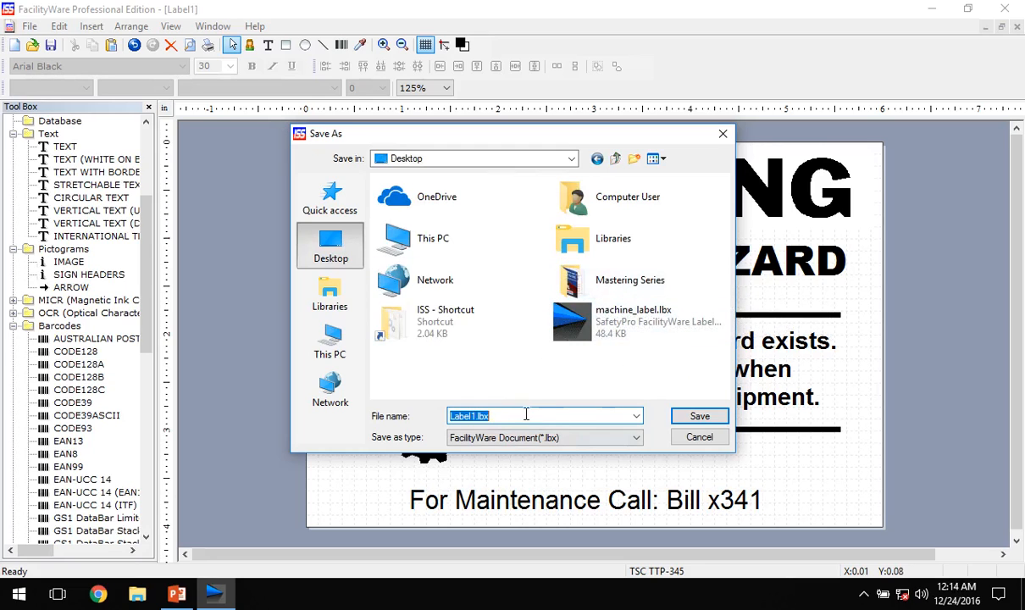
click(508, 416)
drag(480, 415, 440, 412)
text(Pin)
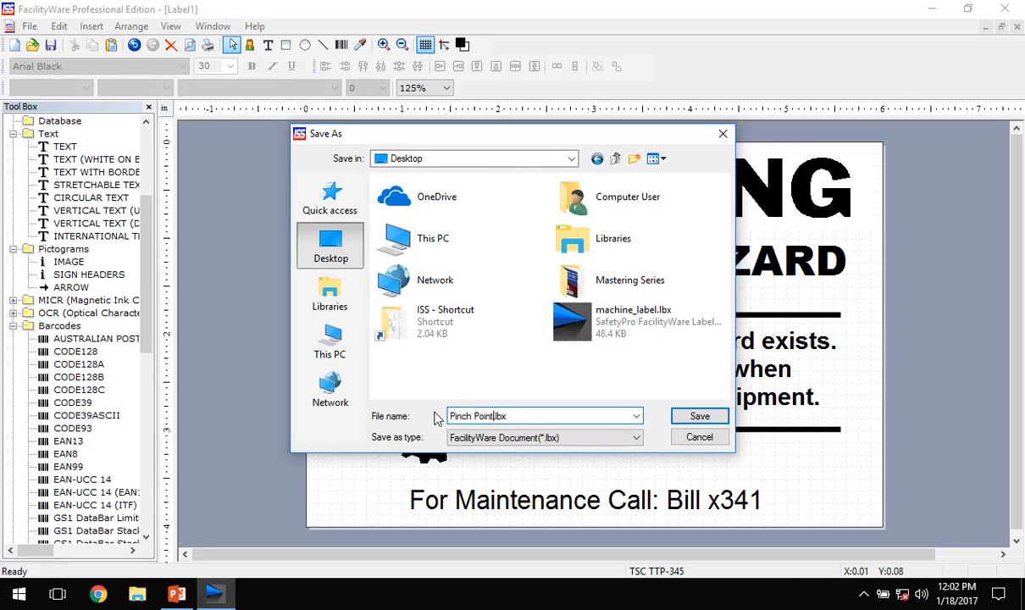
text(ch Point)
click(702, 414)
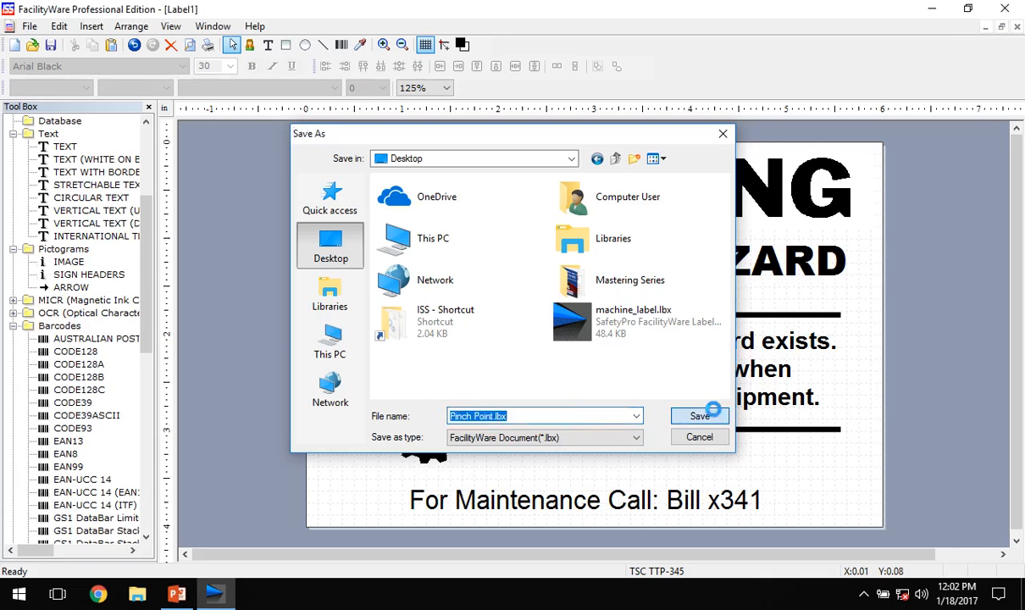
click(1006, 9)
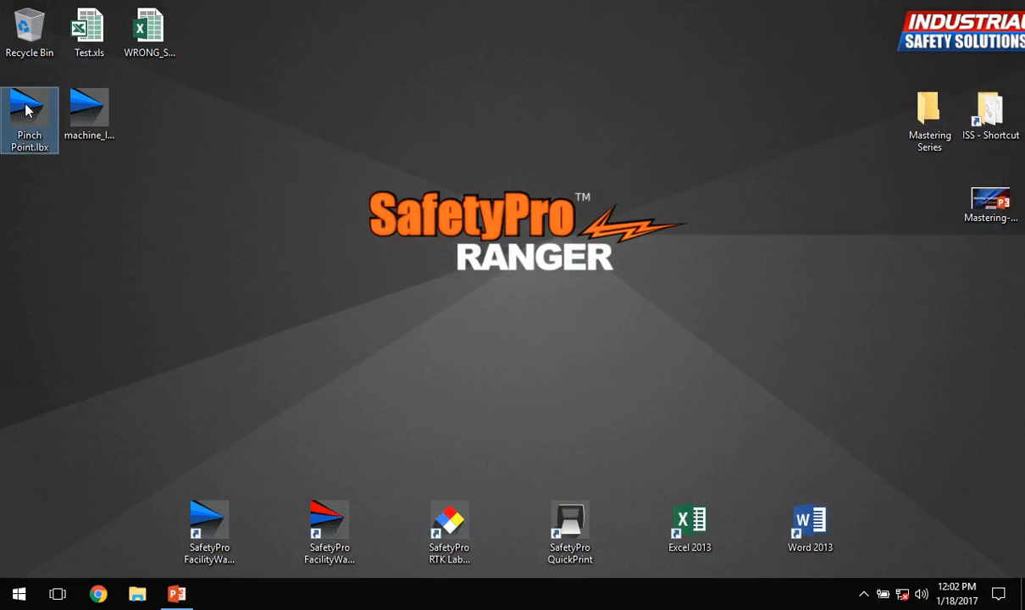
- Dismiss the template selection in FacilityWare and open the saved Pinch Point.lbx label from the Desktop
mouse_move(30, 106)
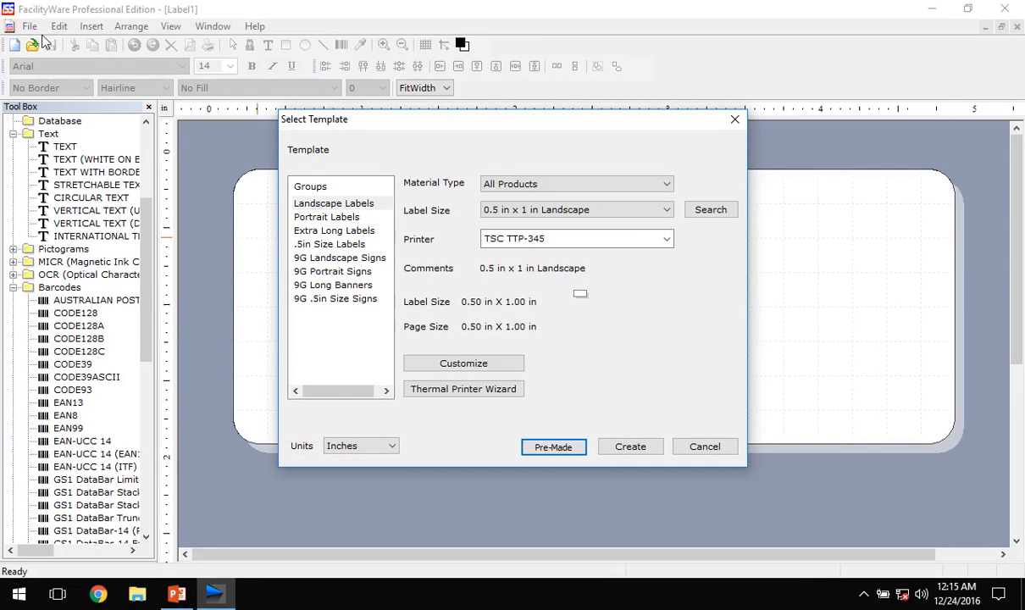
key(Escape)
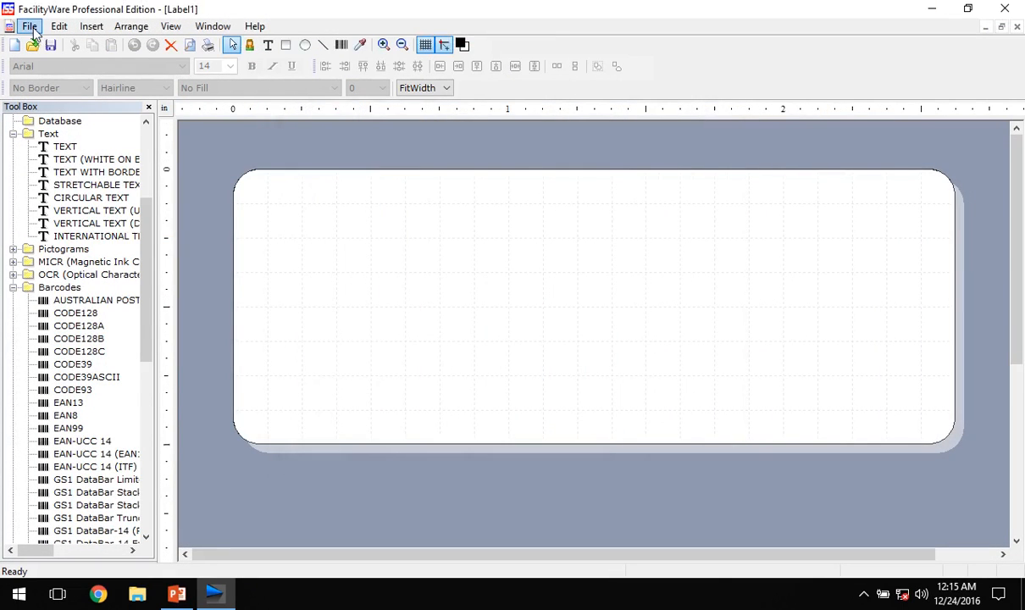
click(30, 25)
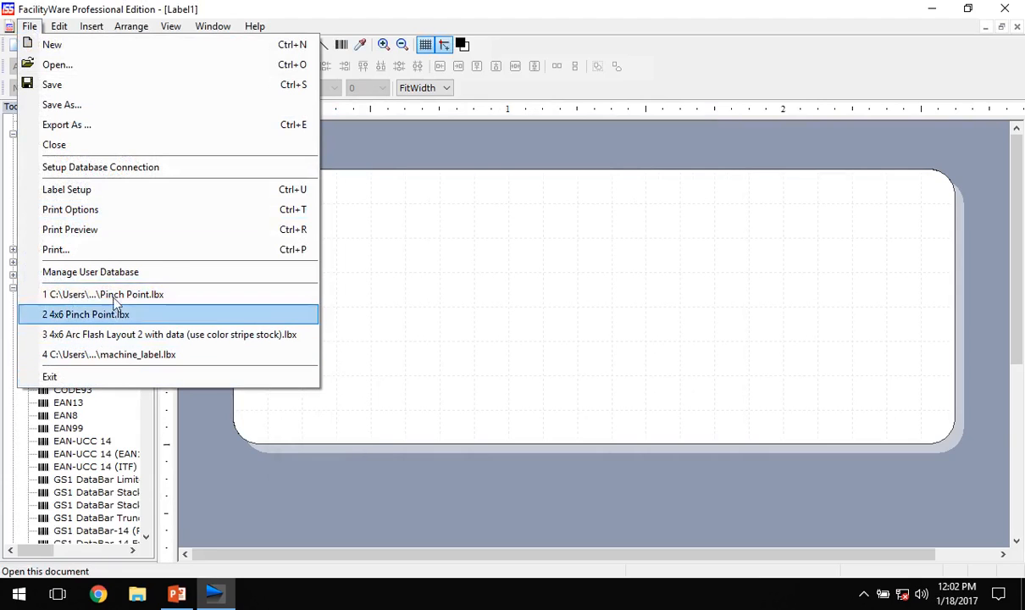
click(102, 65)
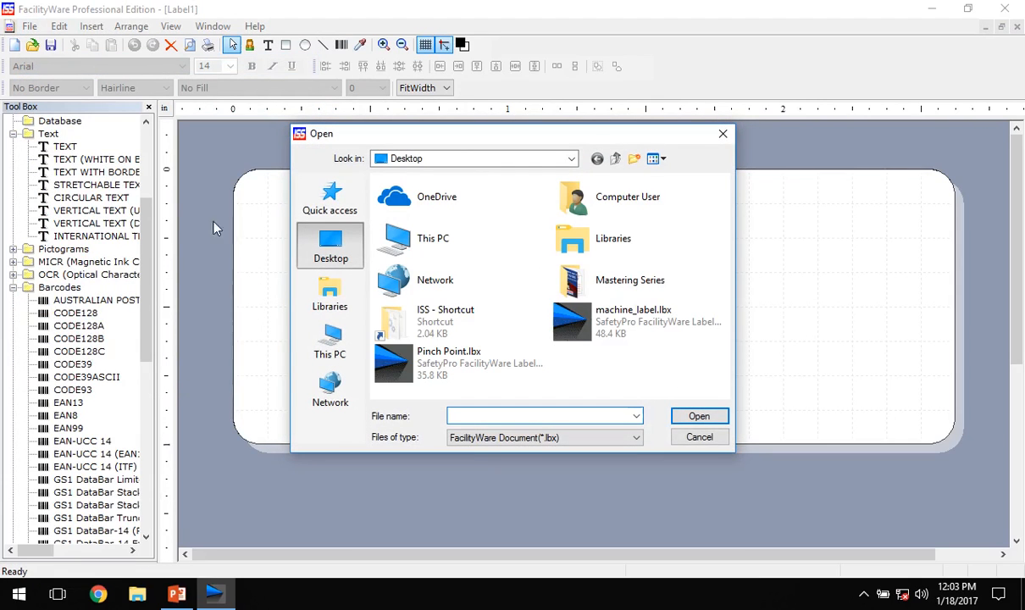
click(410, 367)
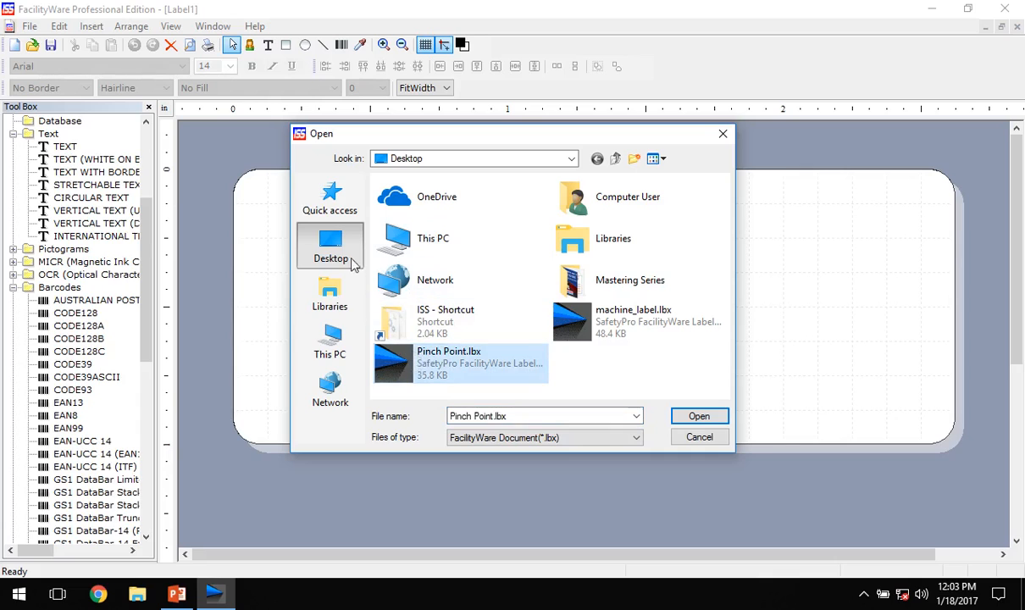
click(715, 416)
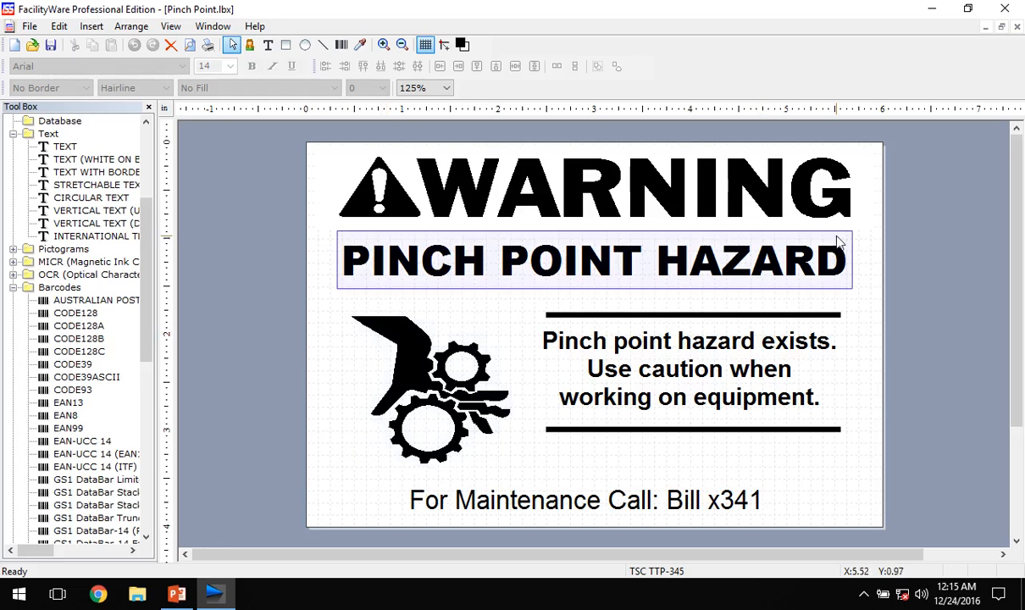
- Start printing the Pinch Point label with nothing on it selected
click(254, 154)
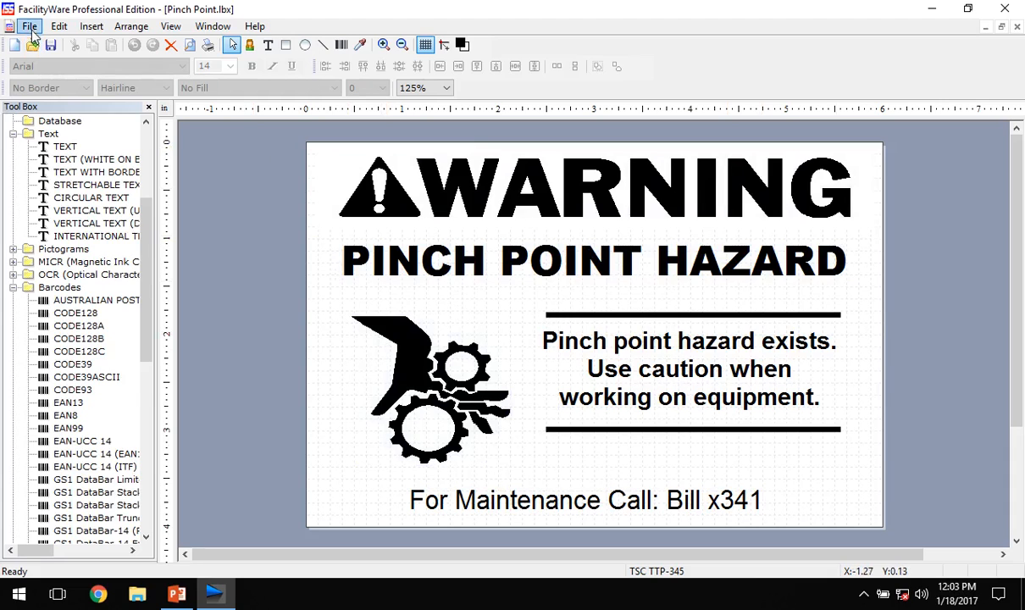
click(29, 26)
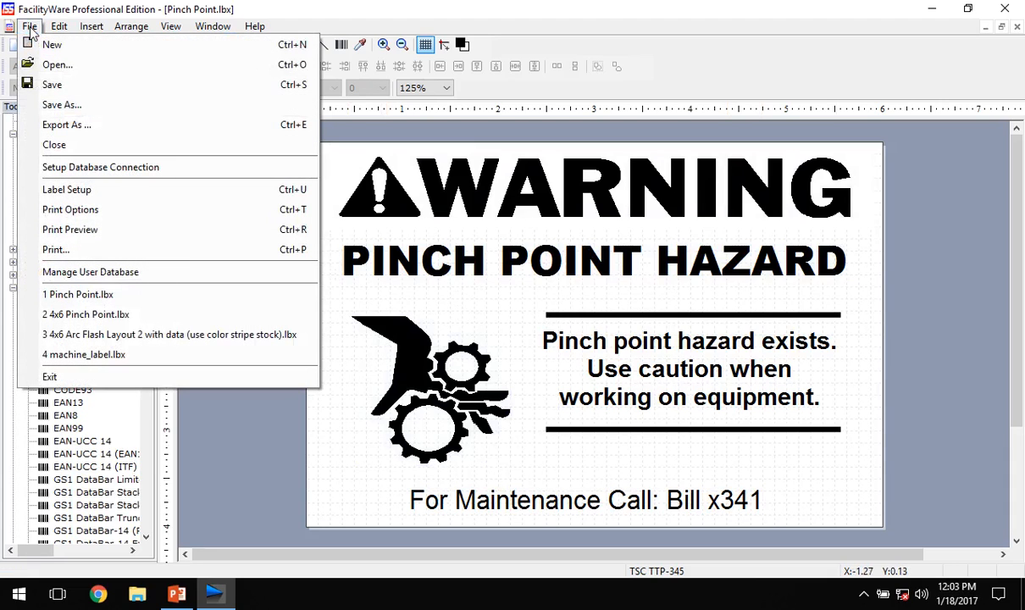
click(67, 251)
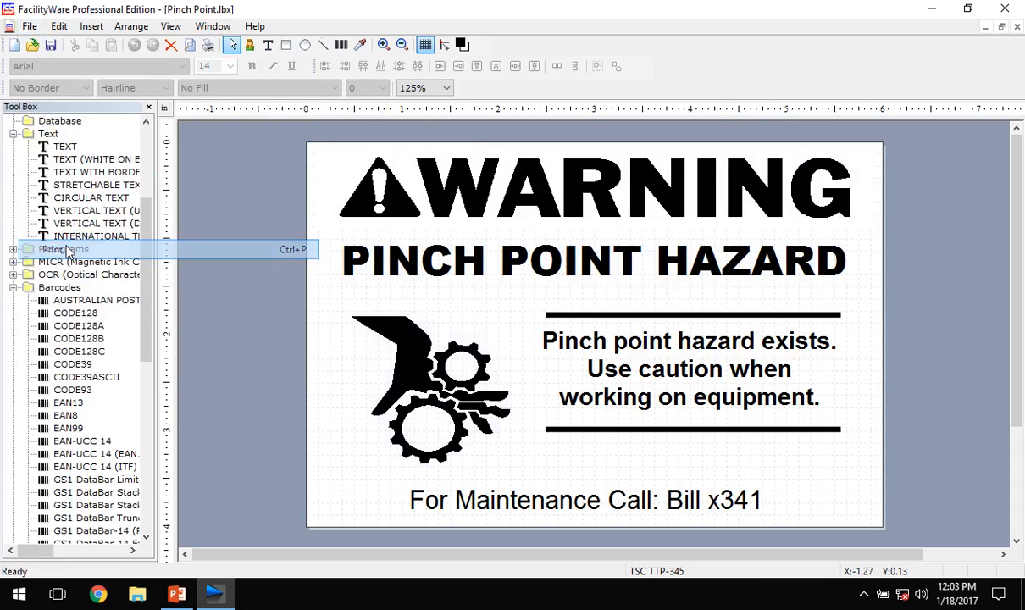